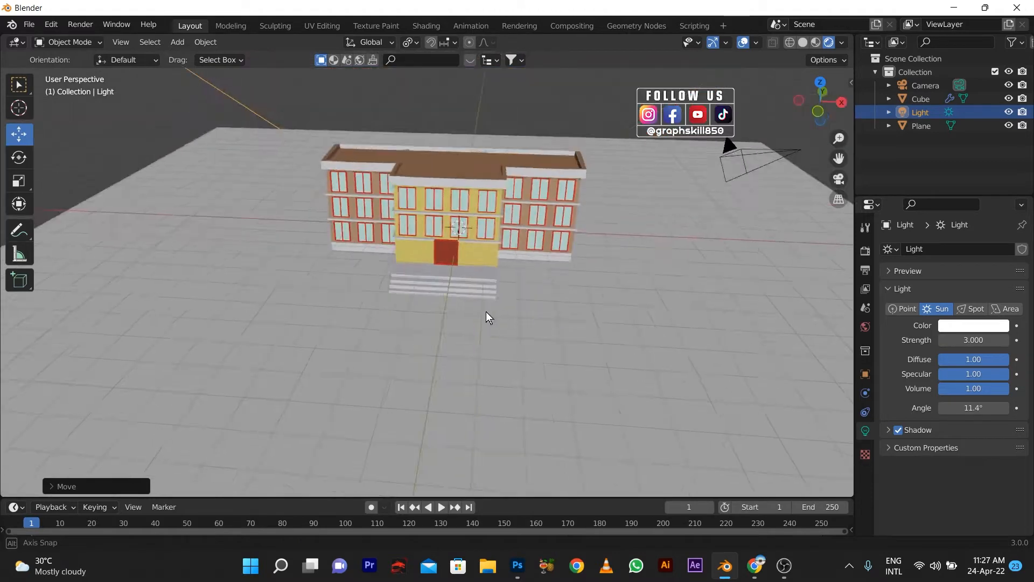
pyautogui.moveTo(487, 317); pyautogui.dragTo(461, 321, button='middle')
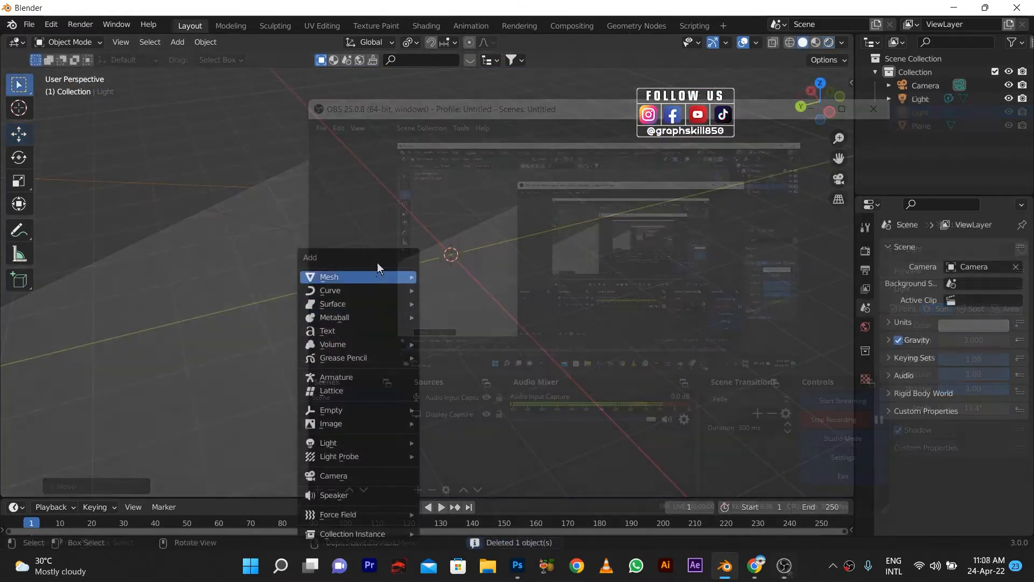
# Step: Add a cube mesh at the world origin
pyautogui.moveTo(377, 272)
pyautogui.click(453, 288)
pyautogui.moveTo(368, 277); pyautogui.dragTo(497, 284, button='middle')
pyautogui.press('Tab')
pyautogui.moveTo(356, 283); pyautogui.dragTo(474, 276, button='middle')
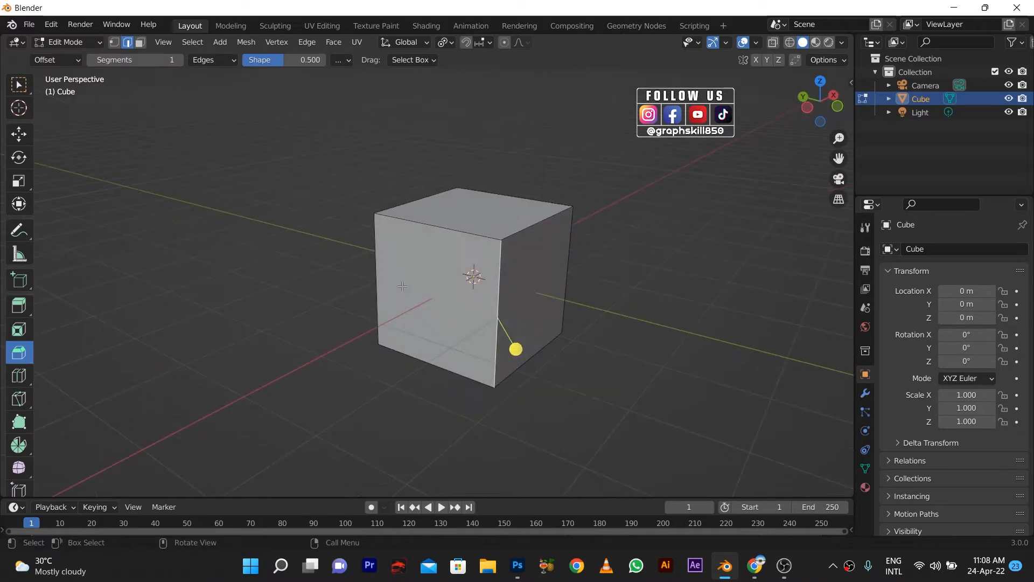
# Step: Scale the cube along the X axis to about 2.09
pyautogui.press('Tab')
pyautogui.press('s')
pyautogui.press('x')
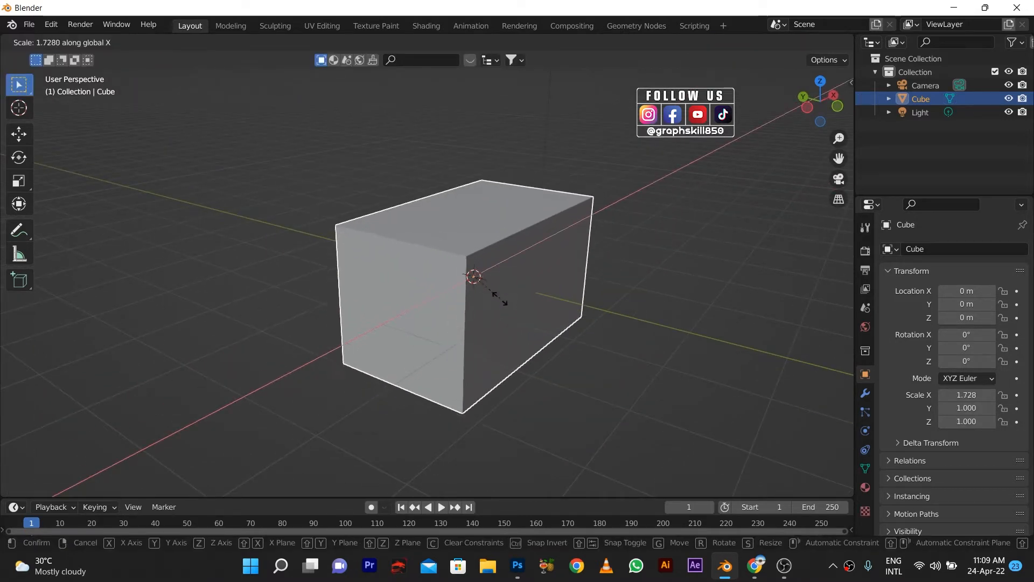
pyautogui.click(514, 296)
# Step: Cut a vertical edge loop across the block's length, slid slightly off centre toward the negative X end
pyautogui.moveTo(515, 295); pyautogui.dragTo(396, 325, button='middle')
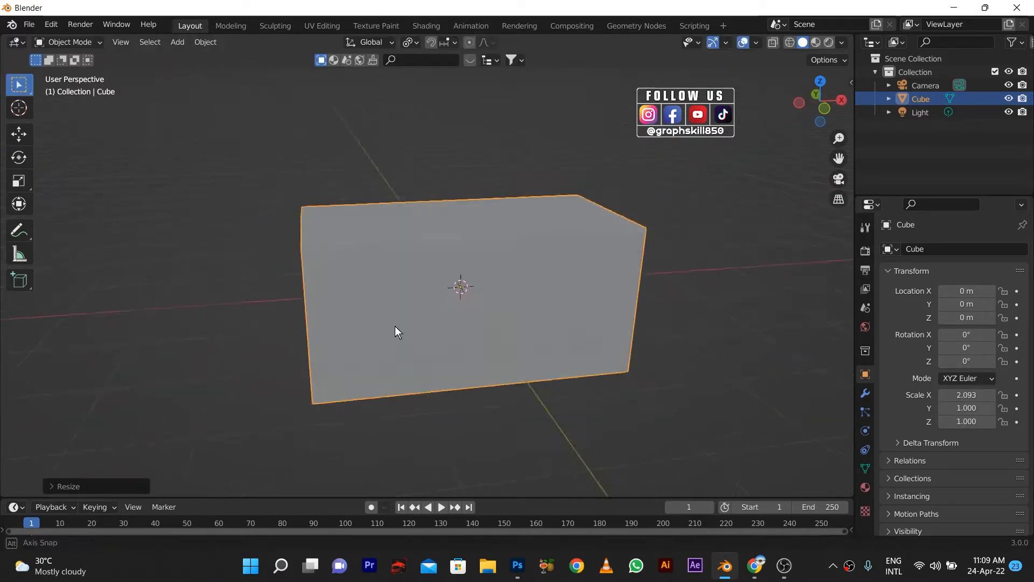
pyautogui.press('Tab')
pyautogui.hotkey('ctrl', 'r')
pyautogui.click(464, 240)
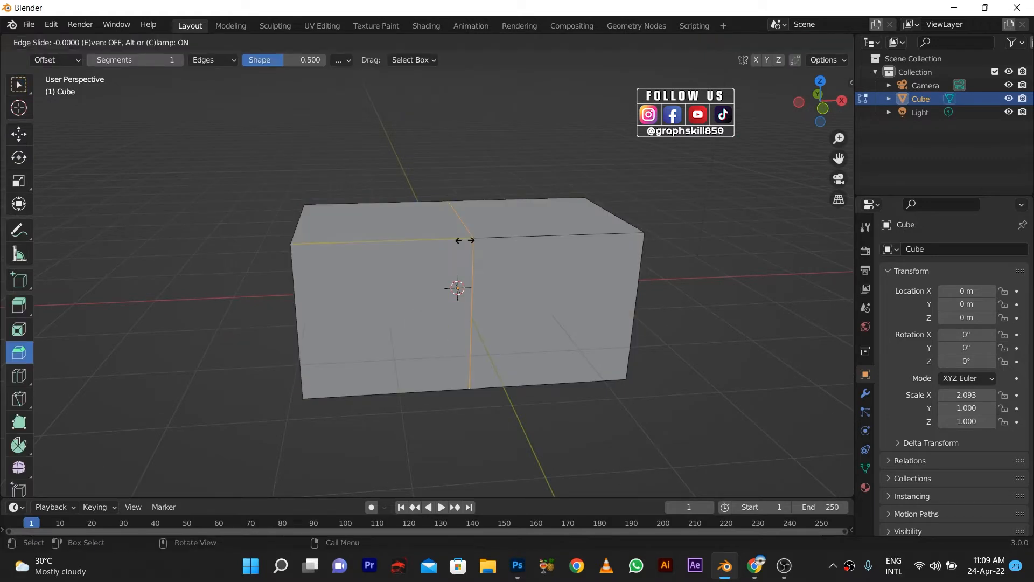
pyautogui.click(433, 263)
# Step: Extrude the narrower front face outward to form a projecting wing, giving the block an L shape
pyautogui.moveTo(427, 224); pyautogui.dragTo(452, 226, button='middle')
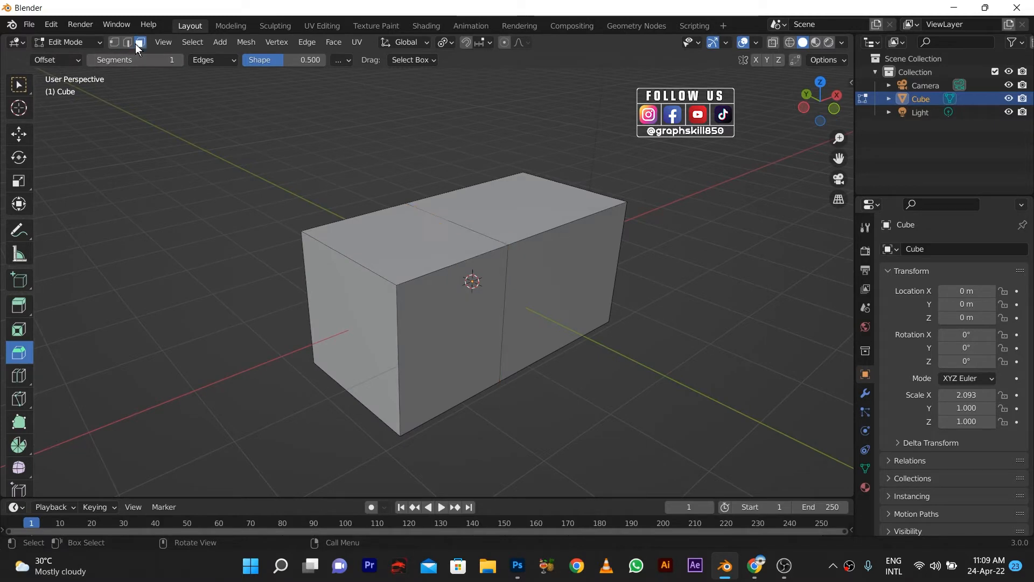
pyautogui.click(485, 356)
pyautogui.press('e')
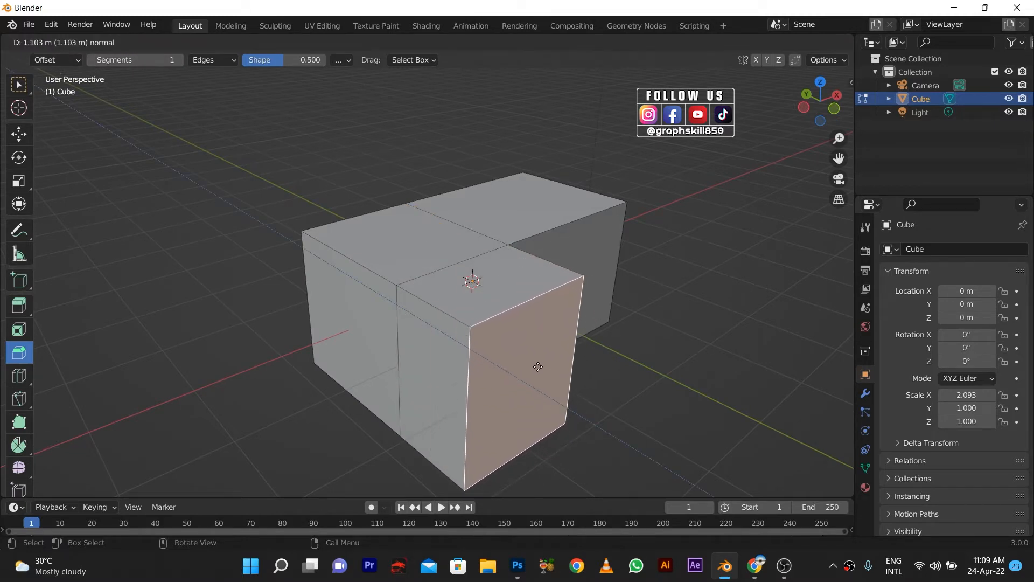
pyautogui.click(557, 404)
pyautogui.scroll(-3, 501, 326)
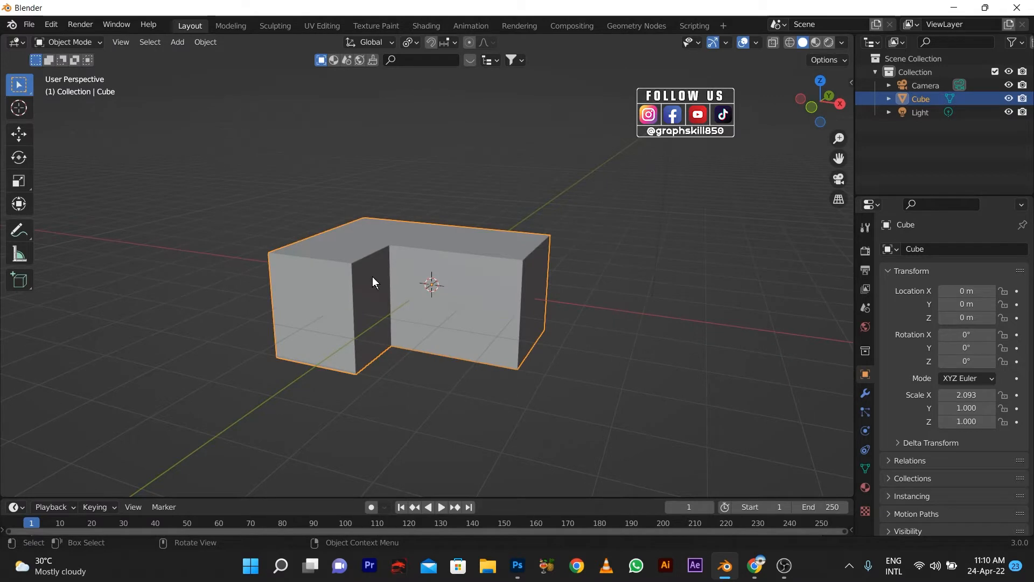
# Step: Scale the L-shaped block along Z to about 1.35 and raise it 1 m along Z
pyautogui.press('s')
pyautogui.press('z')
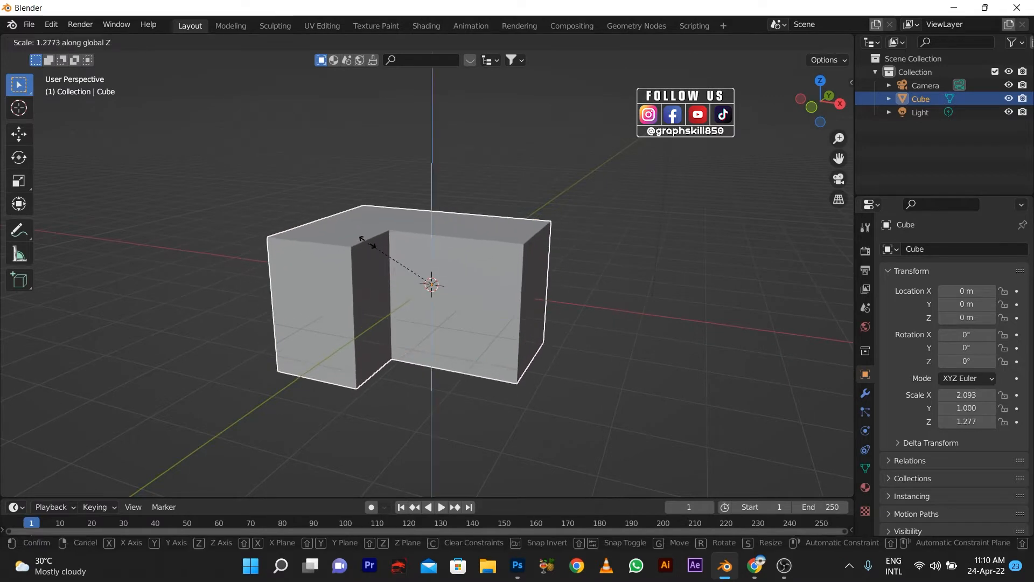
pyautogui.click(364, 240)
pyautogui.click(19, 134)
pyautogui.press('g')
pyautogui.hotkey('ctrl', 'shift')
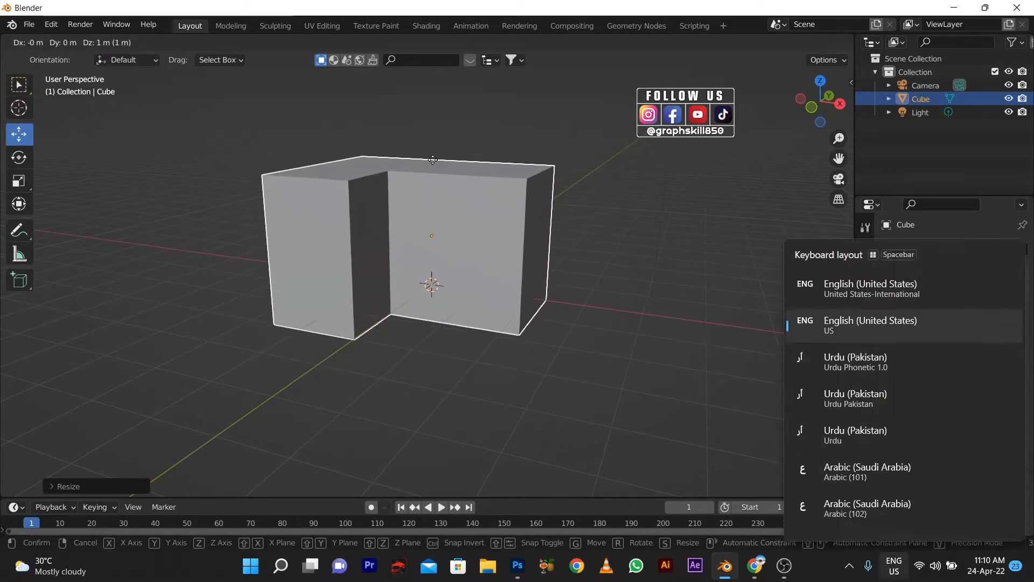
pyautogui.keyDown('ctrl'); pyautogui.click(426, 176); pyautogui.keyUp('ctrl')
pyautogui.moveTo(337, 248); pyautogui.dragTo(340, 290, button='middle')
pyautogui.press('Tab')
pyautogui.hotkey('ctrl', 'r')
pyautogui.scroll(1, 341, 291)
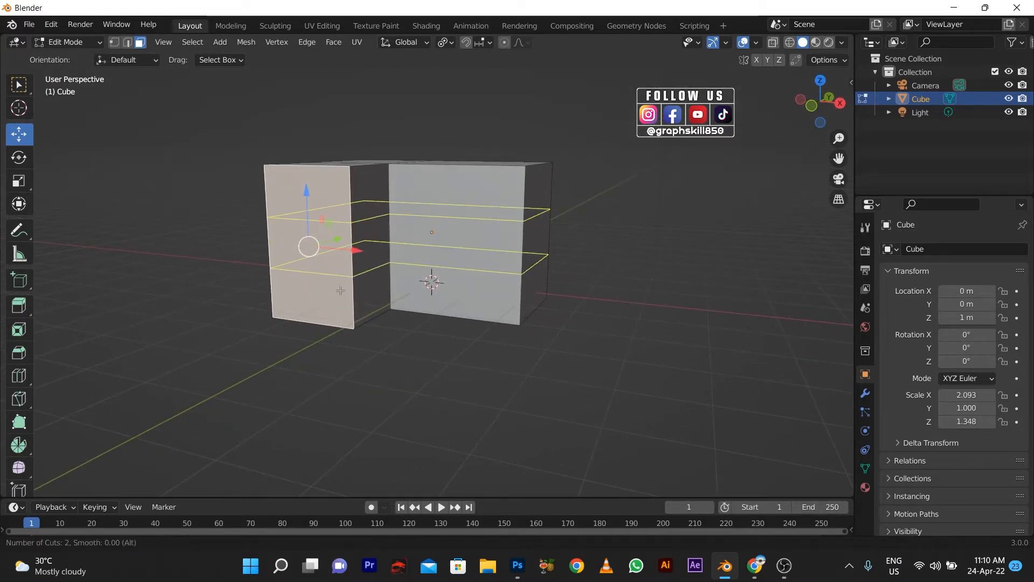
pyautogui.press('Escape')
pyautogui.scroll(1, 349, 296)
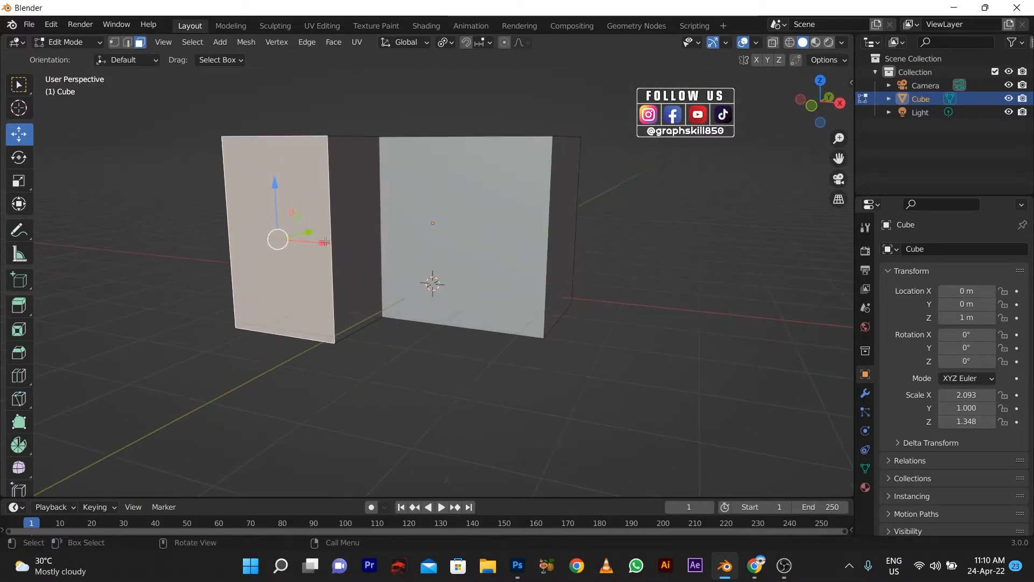
pyautogui.press('Tab')
# Step: Add two evenly spaced horizontal loop cuts around the block to divide it into three storeys
pyautogui.press('Tab')
pyautogui.hotkey('ctrl', 'r')
pyautogui.click(312, 232)
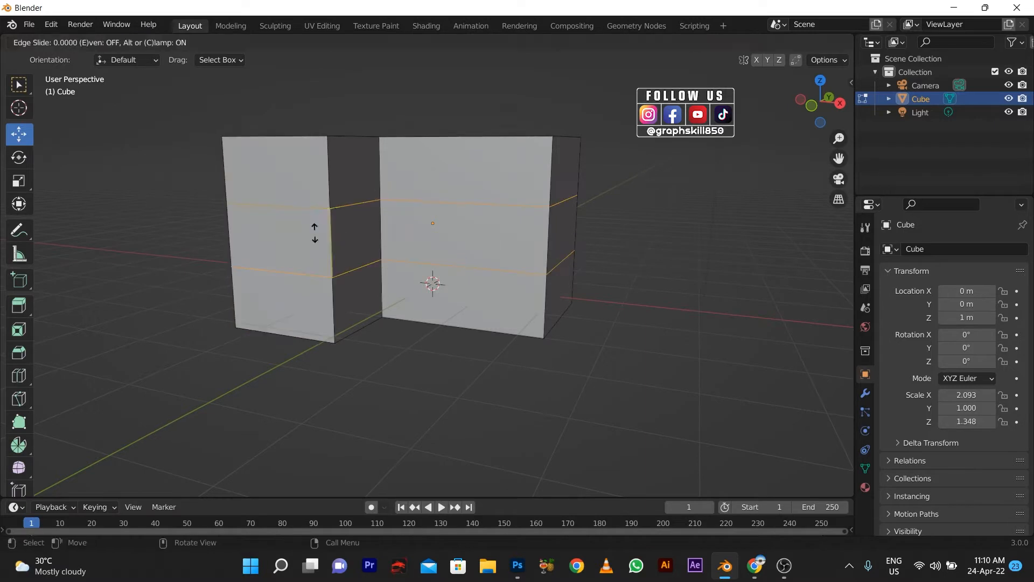
pyautogui.rightClick(314, 232)
# Step: Add one centred vertical loop cut through the front of the projecting wing
pyautogui.moveTo(314, 231); pyautogui.dragTo(318, 273, button='middle')
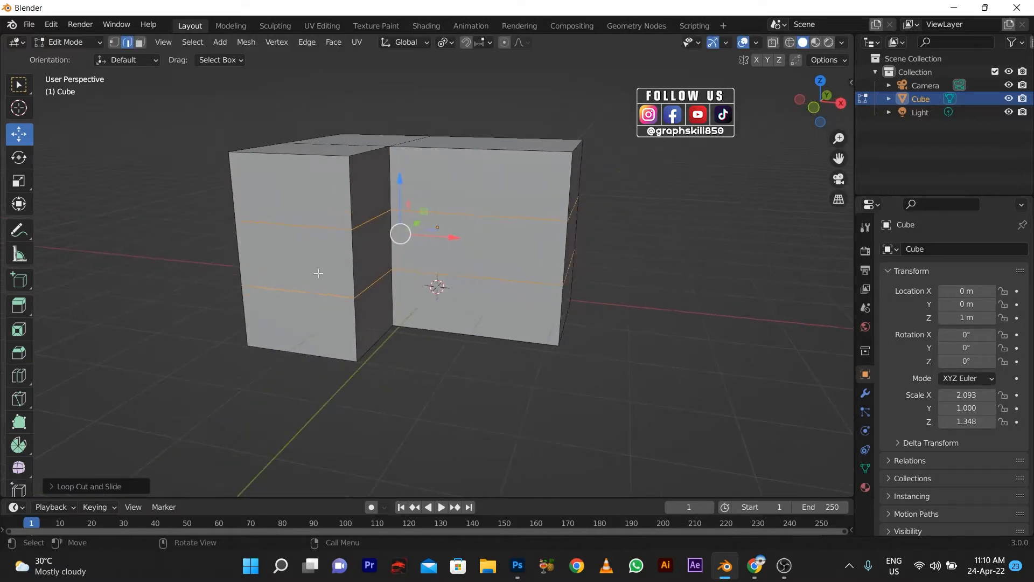
pyautogui.hotkey('ctrl', 'r')
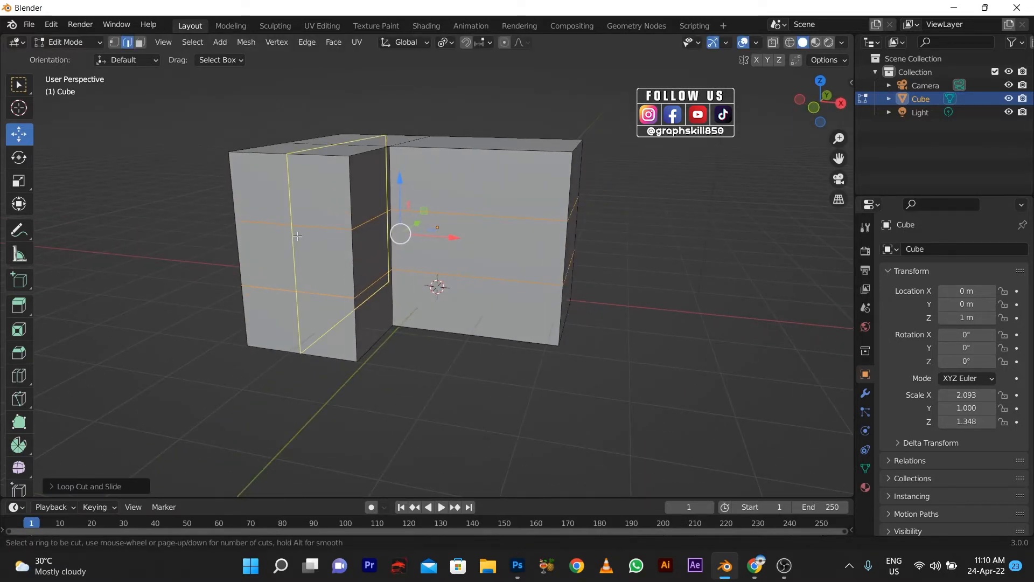
pyautogui.click(297, 235)
pyautogui.rightClick(304, 237)
# Step: Add two evenly spaced vertical loop cuts across the recessed front section
pyautogui.hotkey('ctrl', 'r')
pyautogui.scroll(1, 465, 236)
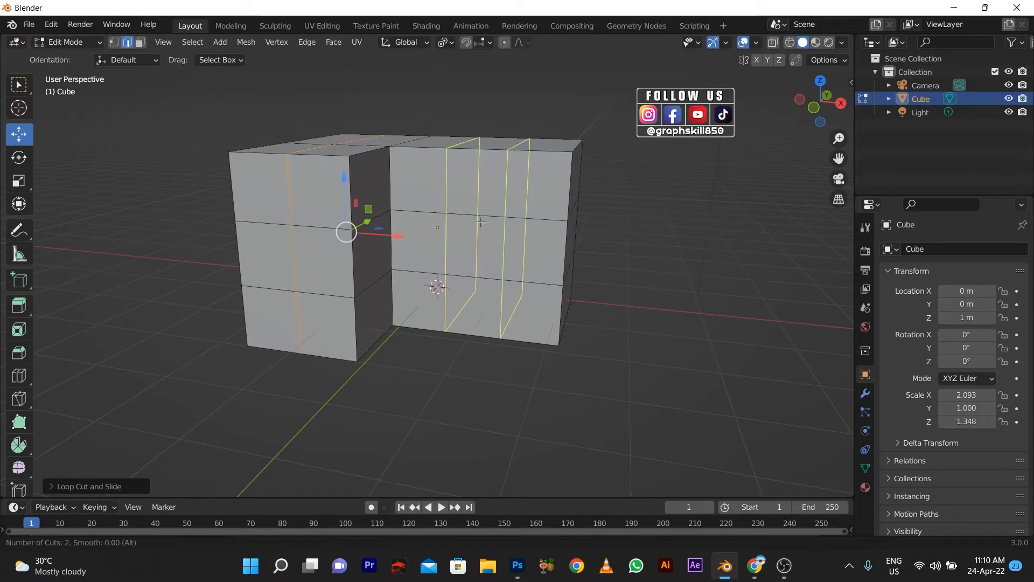
pyautogui.click(469, 237)
pyautogui.rightClick(490, 241)
# Step: Inset the wing's upper four front faces and all nine recessed-section front faces individually by about 0.064 m
pyautogui.moveTo(389, 268)
pyautogui.mouseDown(button='middle')
pyautogui.moveTo(362, 269)
pyautogui.moveTo(371, 267)
pyautogui.mouseUp(button='middle')
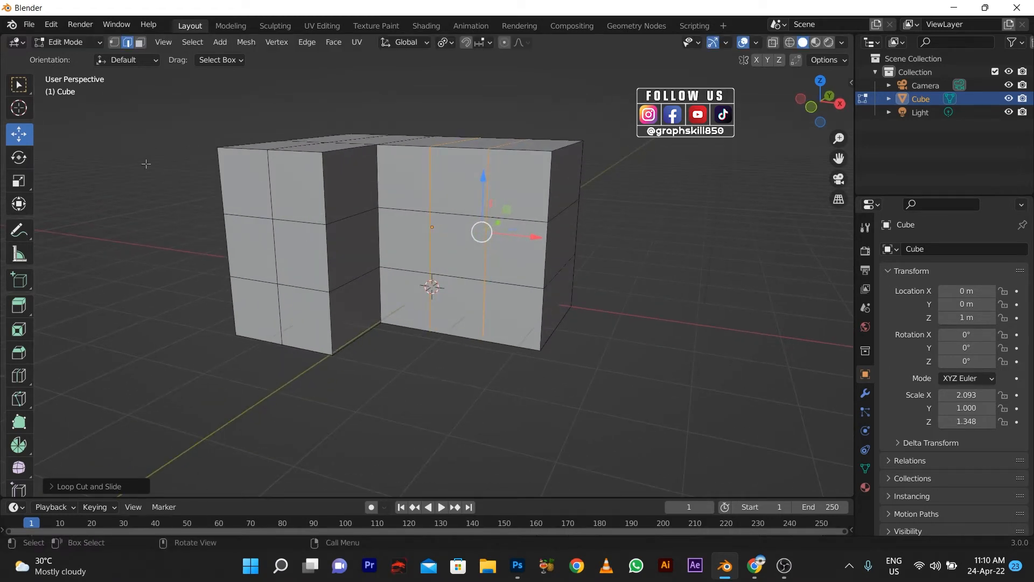
pyautogui.click(237, 182)
pyautogui.click(142, 44)
pyautogui.click(246, 184)
pyautogui.click(300, 189)
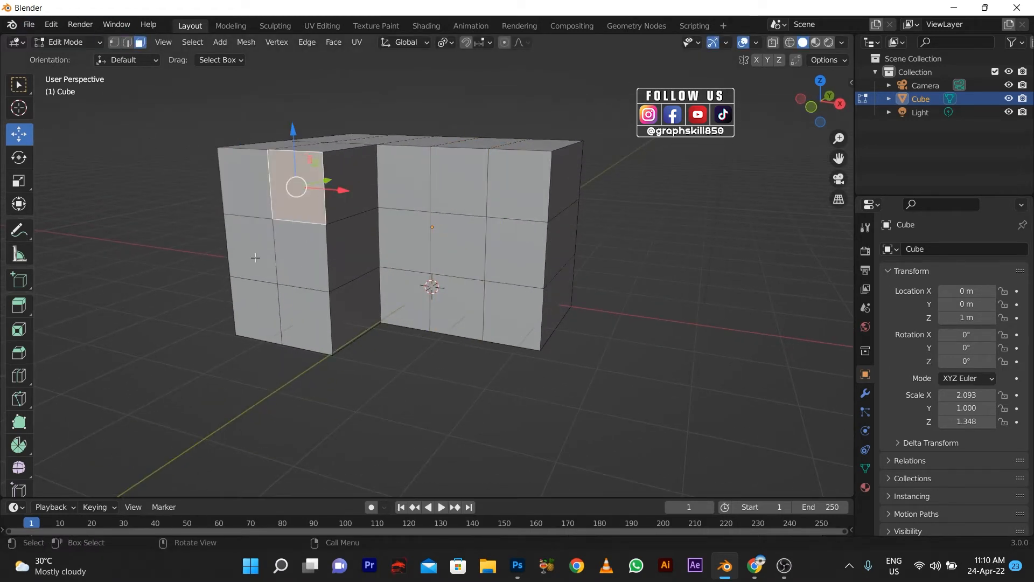
pyautogui.keyDown('shift'); pyautogui.click(251, 247); pyautogui.keyUp('shift')
pyautogui.keyDown('shift'); pyautogui.click(244, 186); pyautogui.keyUp('shift')
pyautogui.keyDown('shift'); pyautogui.click(301, 254); pyautogui.keyUp('shift')
pyautogui.keyDown('shift'); pyautogui.click(423, 251); pyautogui.keyUp('shift')
pyautogui.keyDown('shift'); pyautogui.click(463, 250); pyautogui.keyUp('shift')
pyautogui.keyDown('shift'); pyautogui.click(510, 253); pyautogui.keyUp('shift')
pyautogui.keyDown('shift'); pyautogui.click(510, 308); pyautogui.keyUp('shift')
pyautogui.keyDown('shift'); pyautogui.click(461, 305); pyautogui.keyUp('shift')
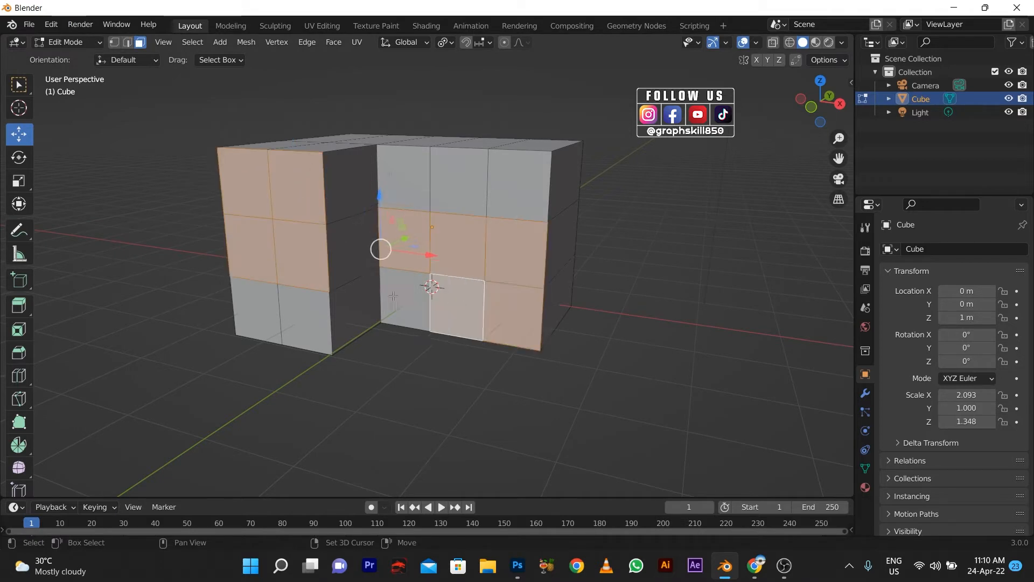
pyautogui.keyDown('shift'); pyautogui.click(409, 298); pyautogui.keyUp('shift')
pyautogui.keyDown('shift'); pyautogui.click(410, 183); pyautogui.keyUp('shift')
pyautogui.keyDown('shift'); pyautogui.click(457, 181); pyautogui.keyUp('shift')
pyautogui.press('i')
pyautogui.press('i')
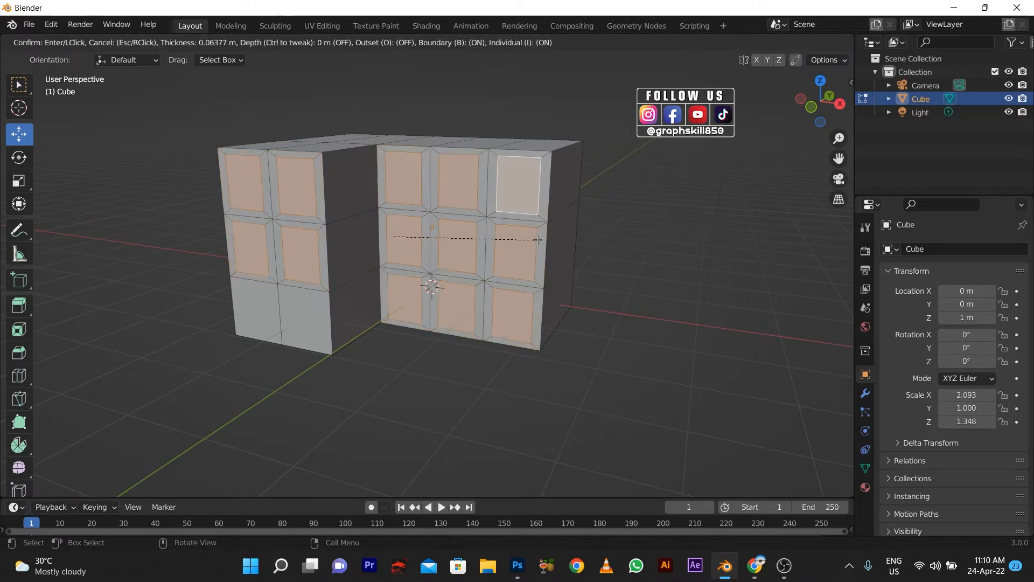
pyautogui.click(538, 239)
# Step: Try to extrude the inset window faces inward by about 0.054 m
pyautogui.moveTo(421, 230); pyautogui.dragTo(388, 236, button='middle')
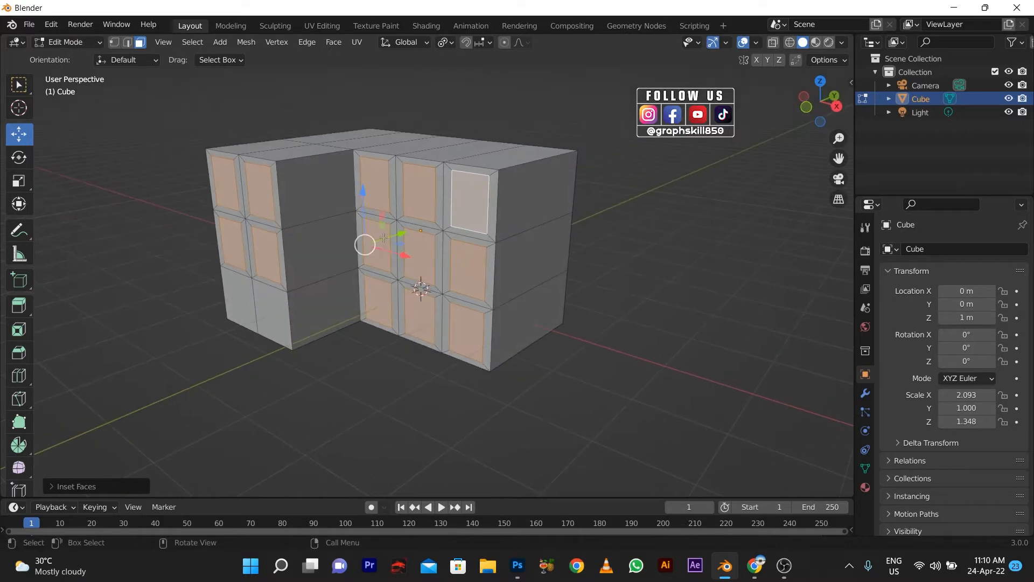
pyautogui.moveTo(384, 236); pyautogui.dragTo(391, 235)
pyautogui.hotkey('ctrl', 'z')
pyautogui.press('e')
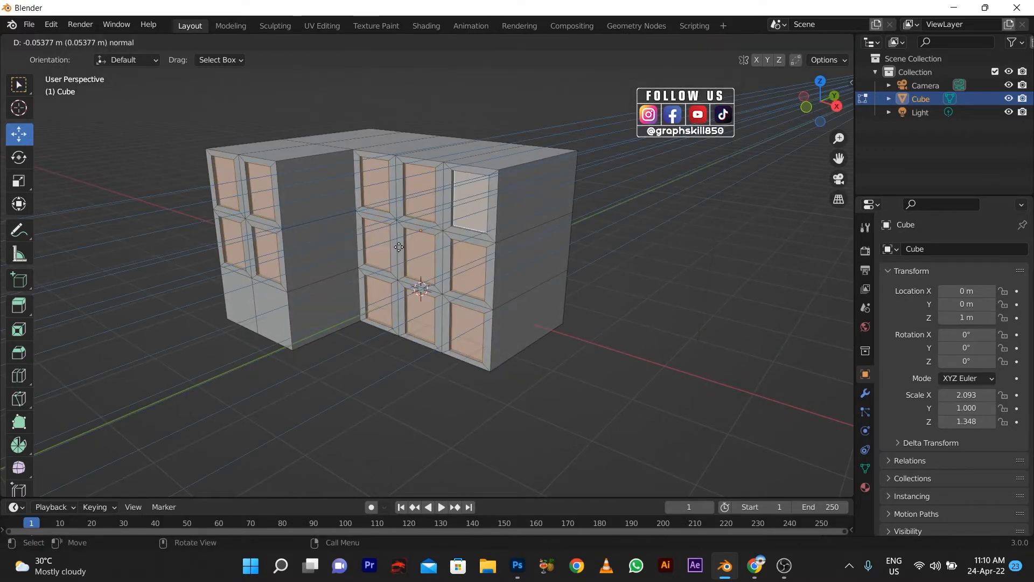
pyautogui.click(398, 247)
# Step: Inset the selected window faces individually once more by about 0.024 m
pyautogui.moveTo(377, 315); pyautogui.dragTo(401, 318, button='middle')
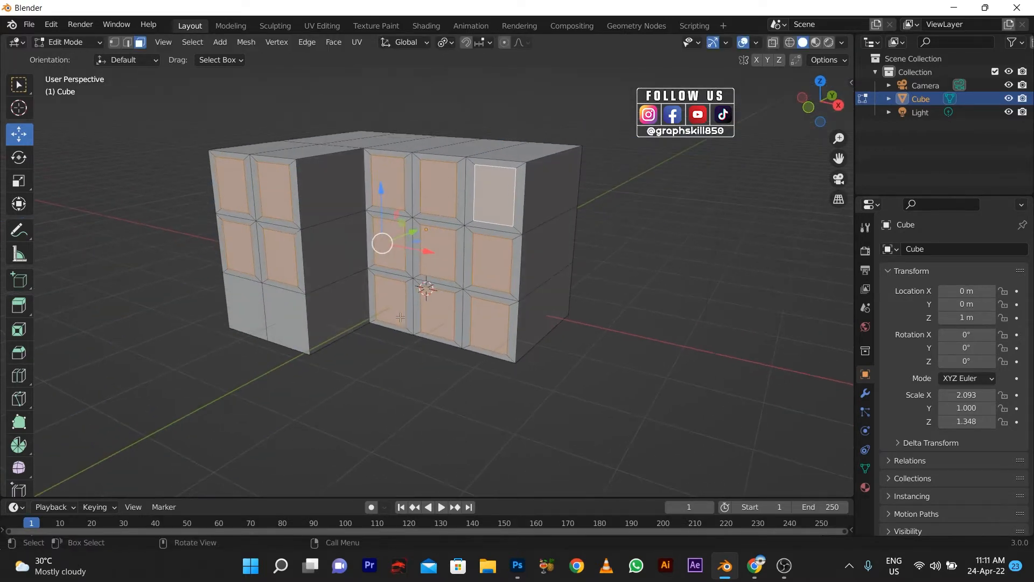
pyautogui.press('i')
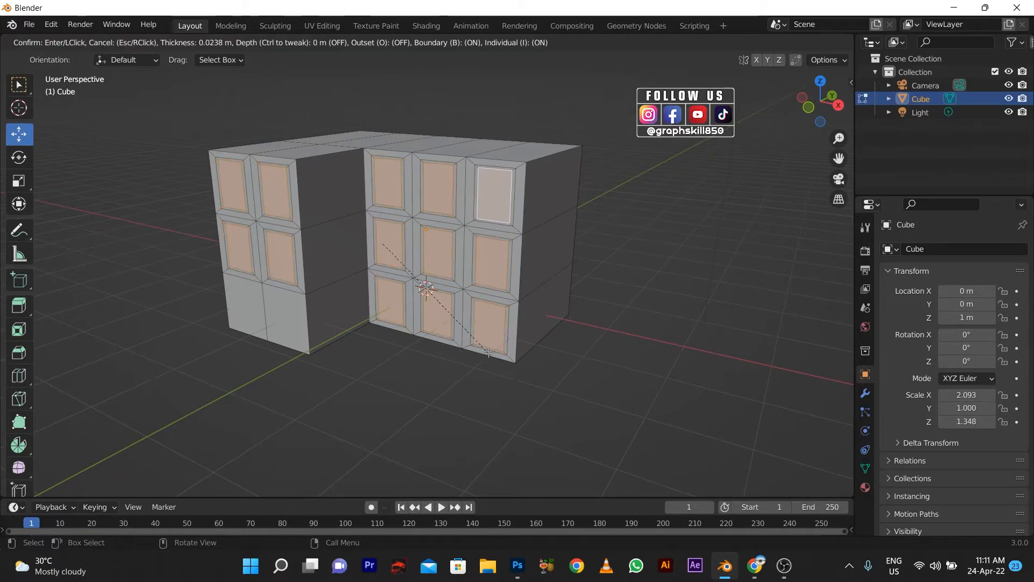
pyautogui.click(489, 353)
# Step: Extrude the selected window faces outward by about 0.056 m
pyautogui.moveTo(458, 355); pyautogui.dragTo(384, 361, button='middle')
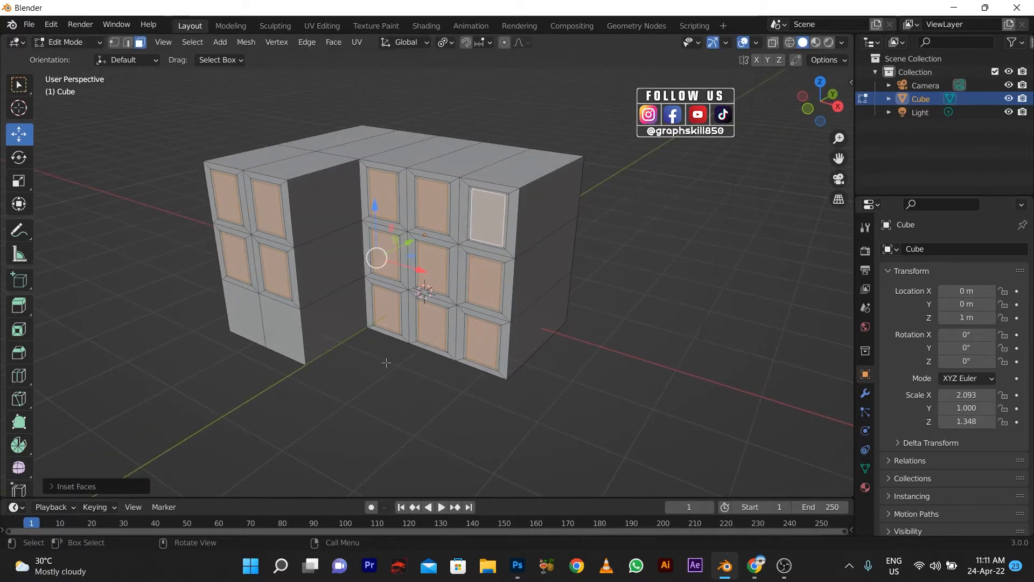
pyautogui.press('e')
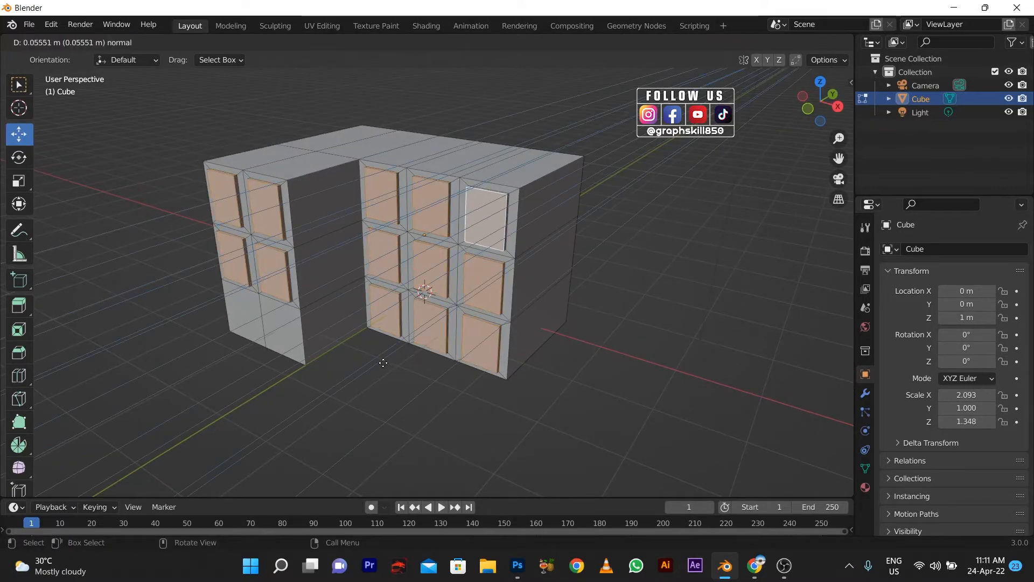
pyautogui.click(382, 363)
# Step: Inset the raised window faces and extrude them inward by about 0.065 m to form window frames
pyautogui.press('i')
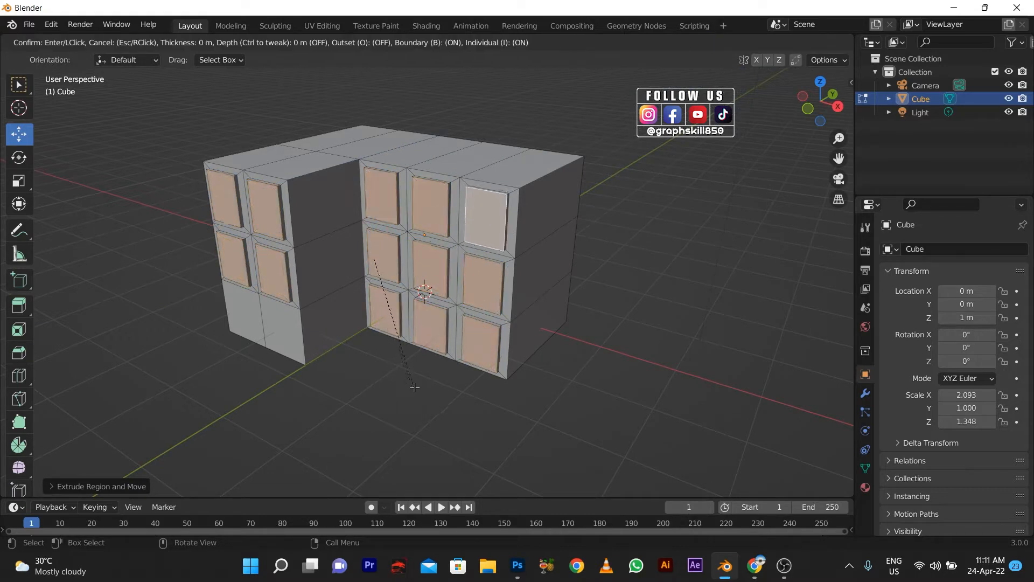
pyautogui.click(409, 385)
pyautogui.press('e')
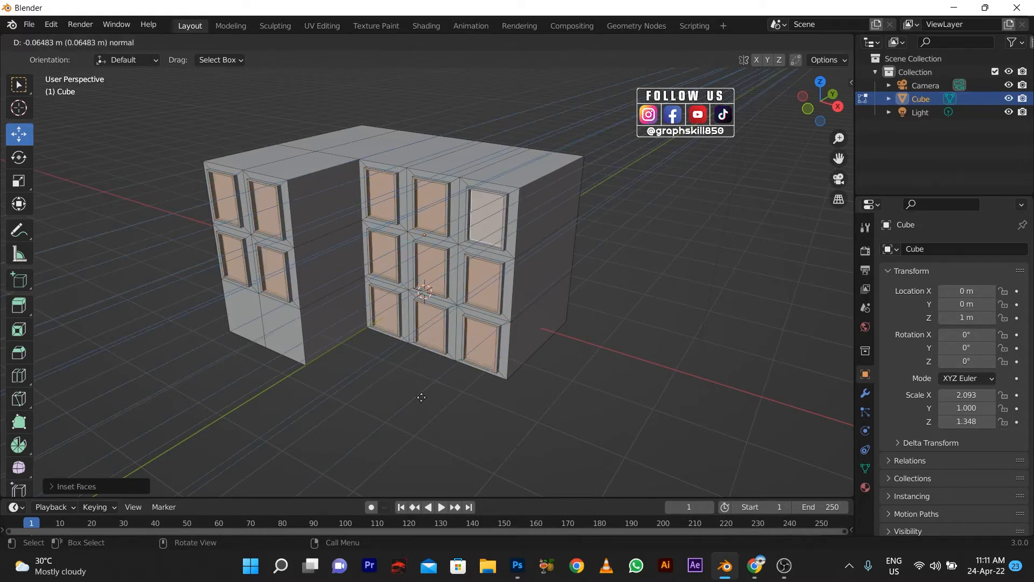
pyautogui.click(419, 397)
# Step: Inset the recessed window panes individually by about 0.11 m, leaving a narrow vertical strip in each
pyautogui.moveTo(295, 377); pyautogui.dragTo(317, 369, button='middle')
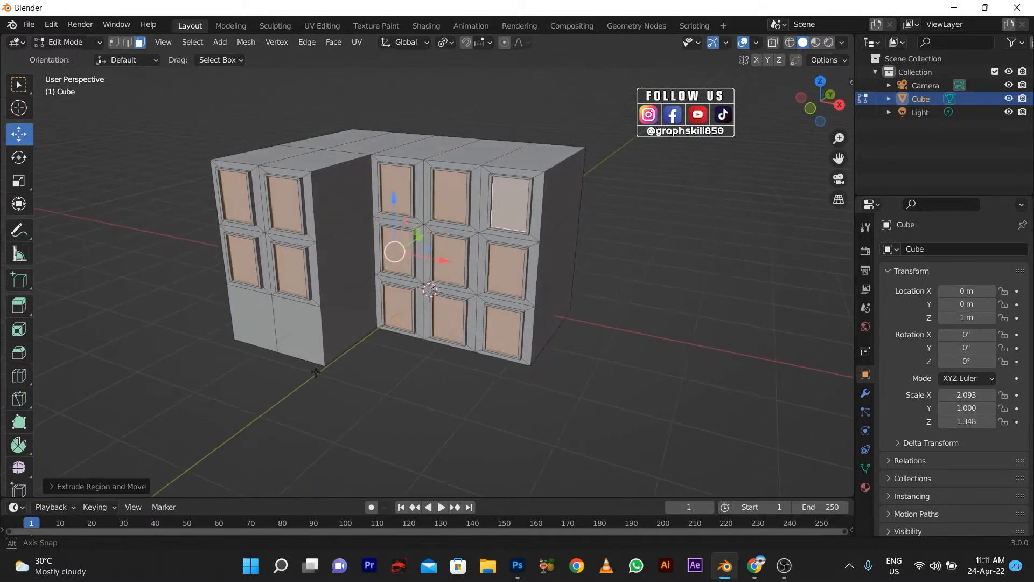
pyautogui.scroll(1, 421, 316)
pyautogui.moveTo(423, 312); pyautogui.dragTo(417, 307, button='middle')
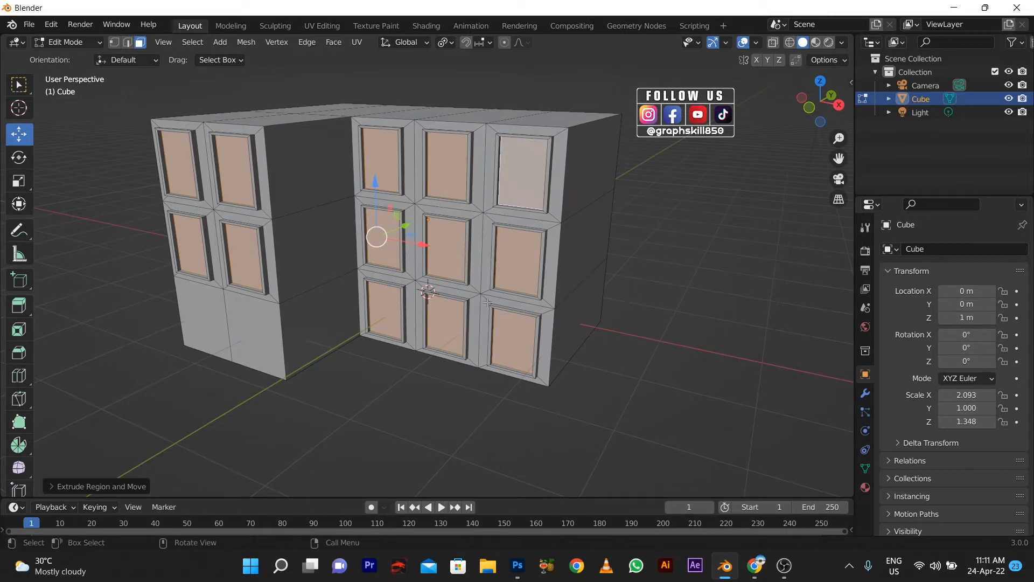
pyautogui.press('i')
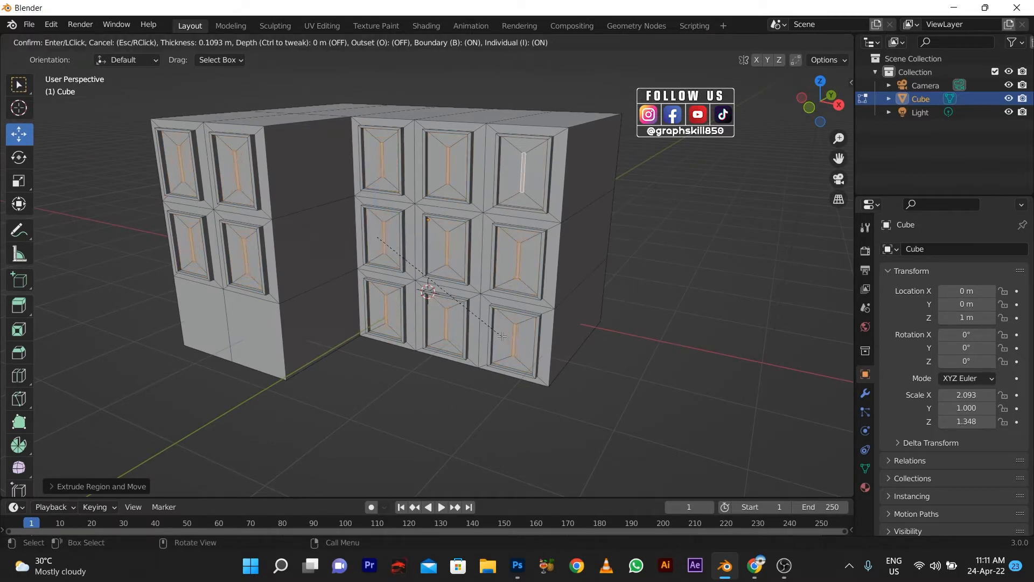
pyautogui.click(502, 336)
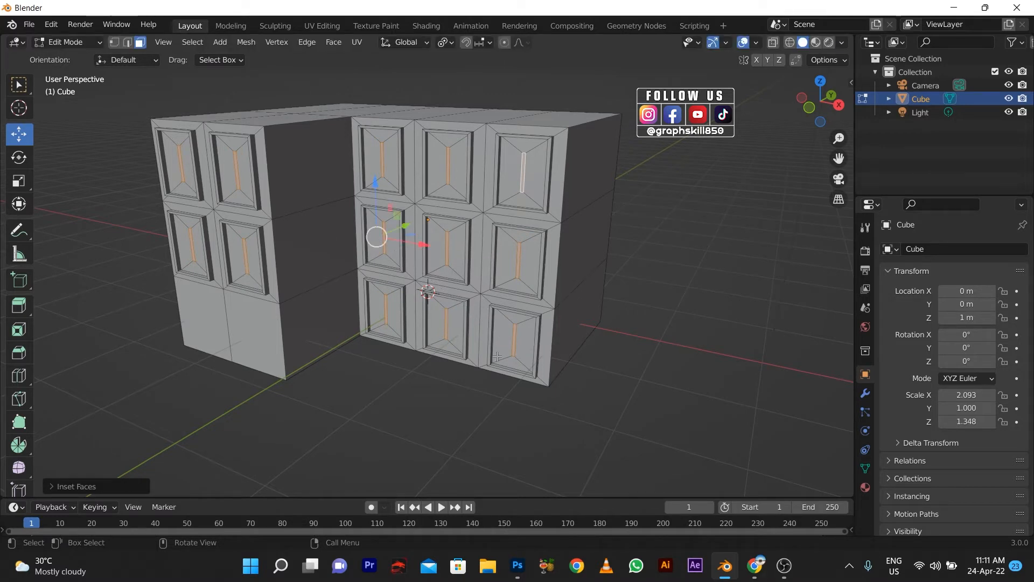
# Step: Scale the narrow window strips along Z by about 1.79 to span the height of the panes
pyautogui.press('z')
pyautogui.press('Escape')
pyautogui.press('s')
pyautogui.press('z')
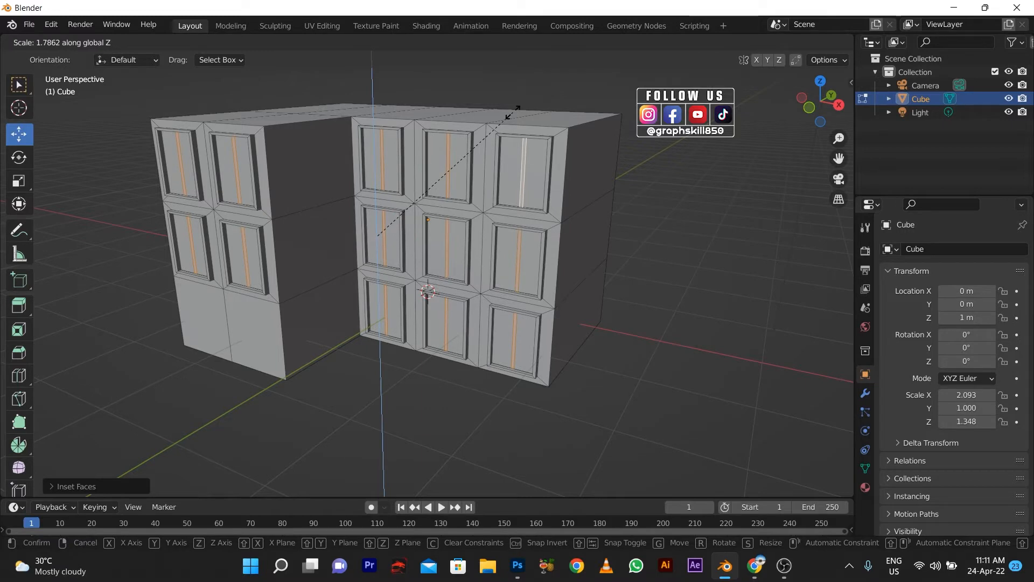
pyautogui.click(512, 112)
# Step: Extrude the vertical window strips outward as central window bars
pyautogui.press('e')
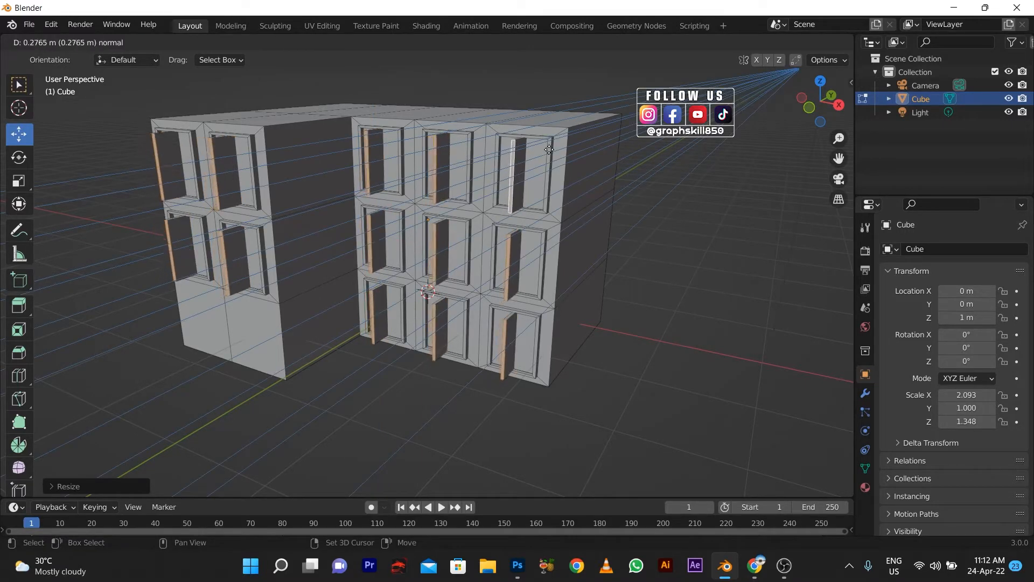
pyautogui.click(489, 200)
pyautogui.press('KP_1')
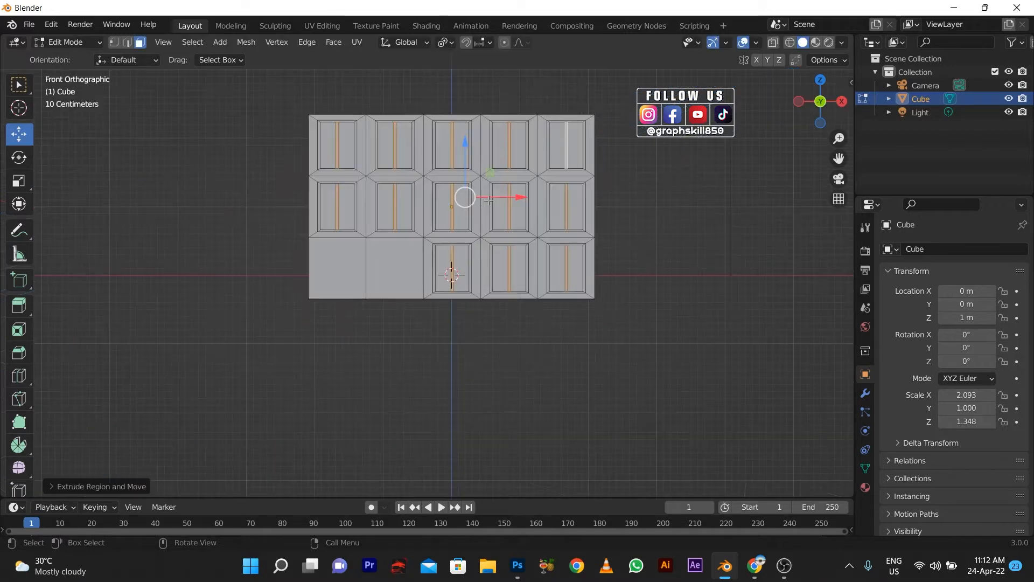
# Step: Extrude the selected central window bars outward by about 0.06 m, checking the depth in a wireframe side view
pyautogui.moveTo(414, 193); pyautogui.dragTo(422, 164, button='middle')
pyautogui.press('KP_3')
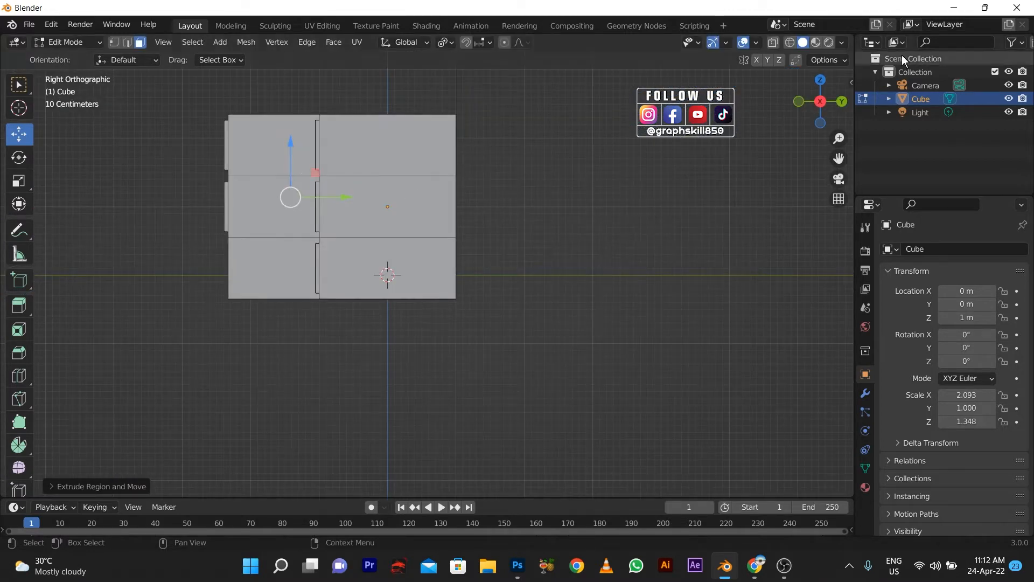
pyautogui.click(790, 42)
pyautogui.scroll(2, 281, 121)
pyautogui.press('e')
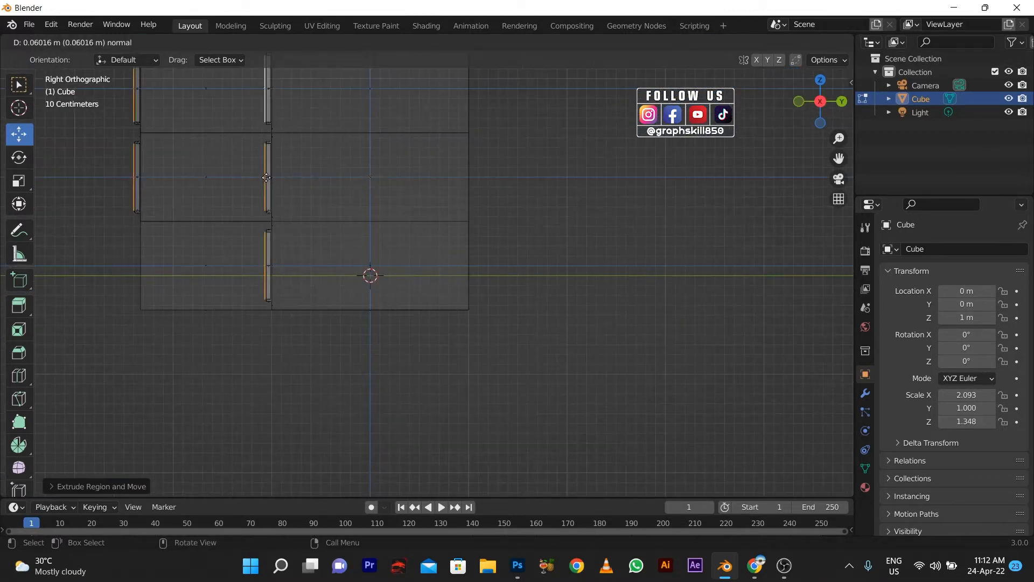
pyautogui.click(268, 177)
pyautogui.moveTo(272, 180); pyautogui.dragTo(356, 203, button='middle')
pyautogui.click(802, 43)
pyautogui.scroll(-1, 647, 235)
pyautogui.scroll(-3, 647, 234)
pyautogui.moveTo(370, 278)
pyautogui.mouseDown(button='middle')
pyautogui.moveTo(403, 292)
pyautogui.moveTo(387, 280)
pyautogui.mouseUp(button='middle')
# Step: Add an empty material slot to the building object
pyautogui.click(865, 487)
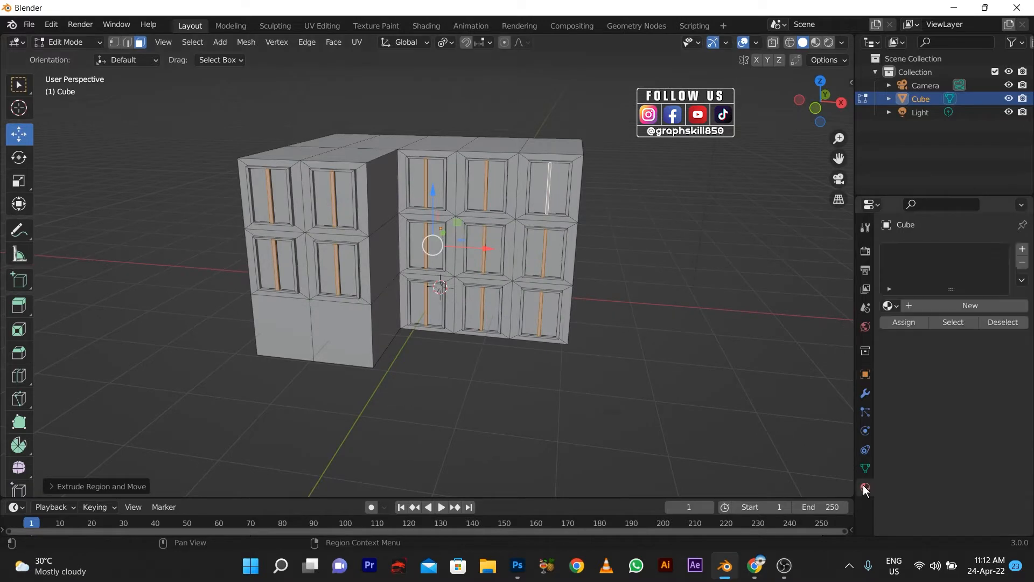
pyautogui.click(1022, 250)
pyautogui.moveTo(410, 323); pyautogui.dragTo(403, 330, button='middle')
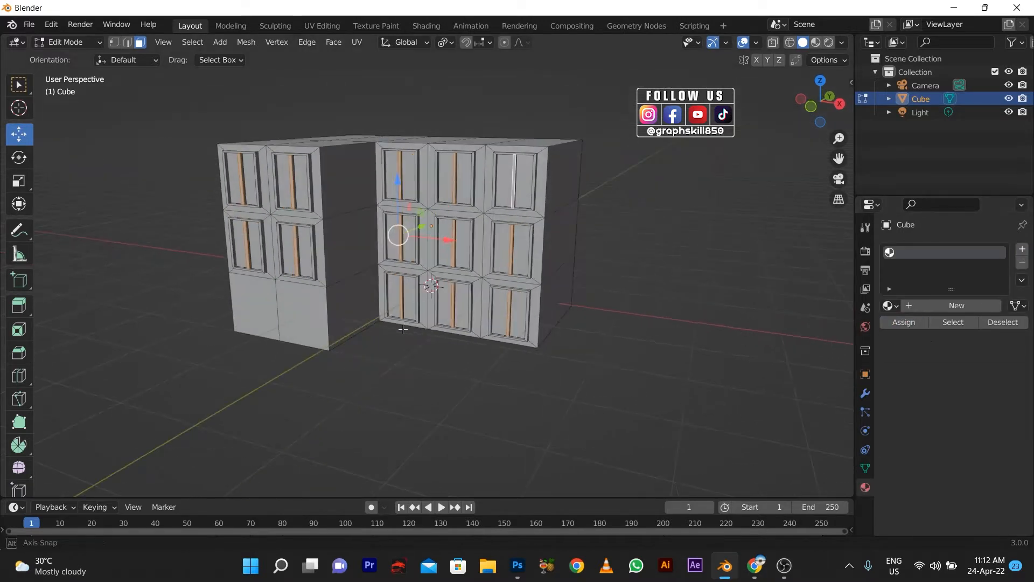
pyautogui.moveTo(526, 368); pyautogui.dragTo(440, 347, button='middle')
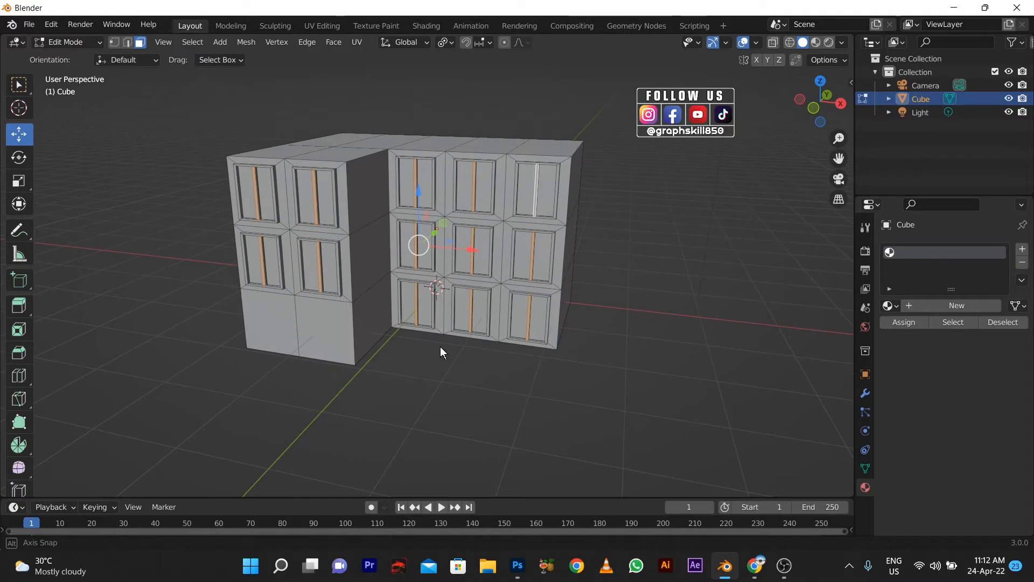
# Step: Expand the face selection from the central bars to cover each complete window with its panes and frame
pyautogui.press('ctrl+KP_Add')
pyautogui.press('ctrl+KP_Add')
pyautogui.press('ctrl+KP_Add')
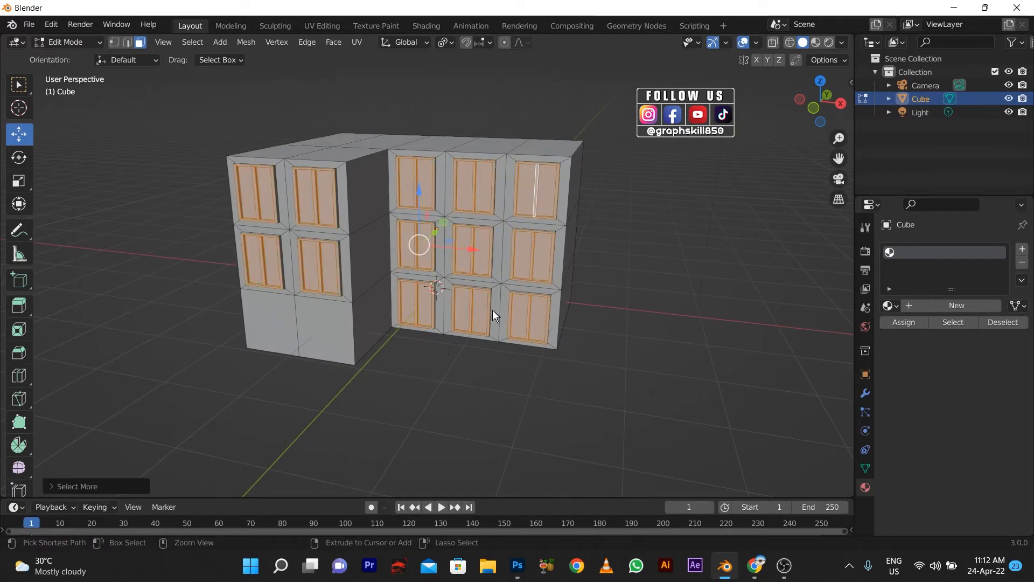
pyautogui.press('ctrl+KP_Add')
pyautogui.press('ctrl+KP_Subtract')
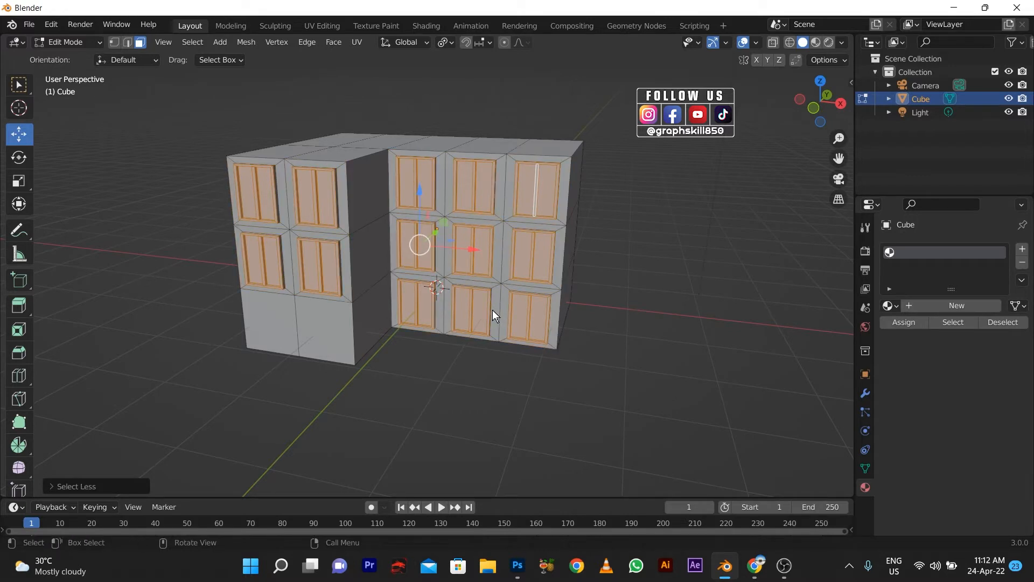
pyautogui.moveTo(492, 309); pyautogui.dragTo(357, 291, button='middle')
pyautogui.press('ctrl+KP_Add')
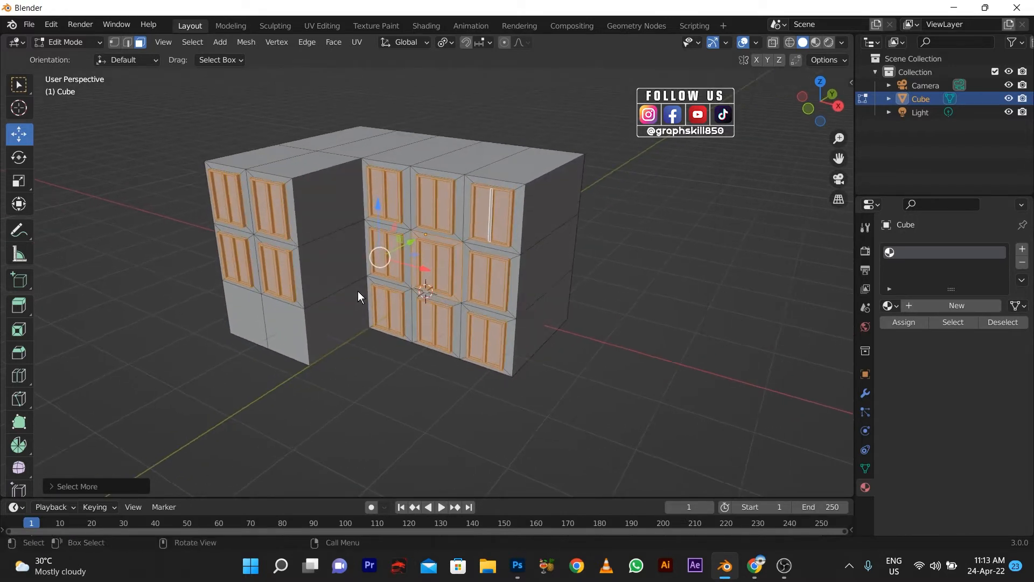
pyautogui.scroll(6, 358, 290)
pyautogui.keyDown('shift'); pyautogui.click(395, 192); pyautogui.keyUp('shift')
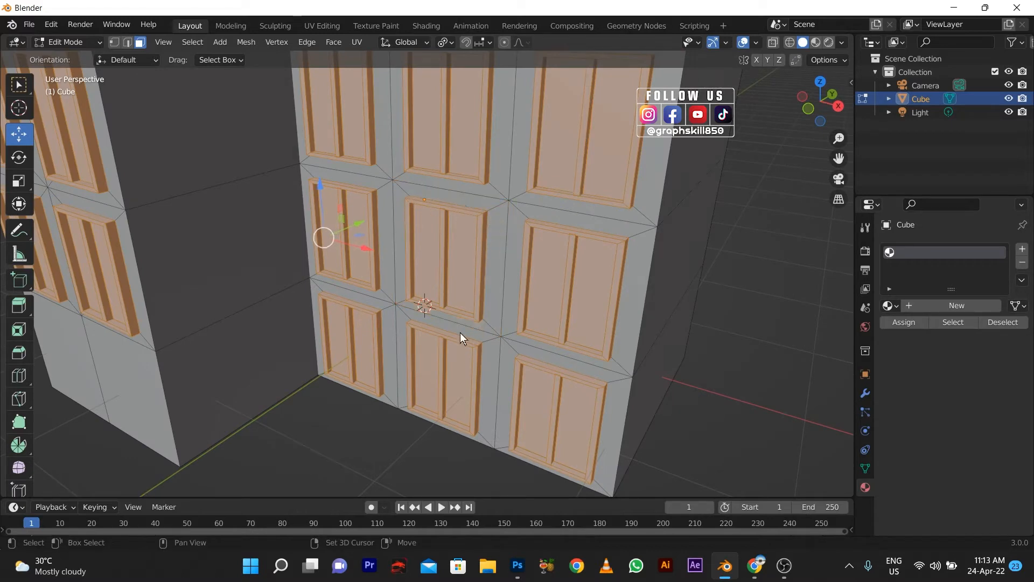
pyautogui.scroll(-8, 460, 332)
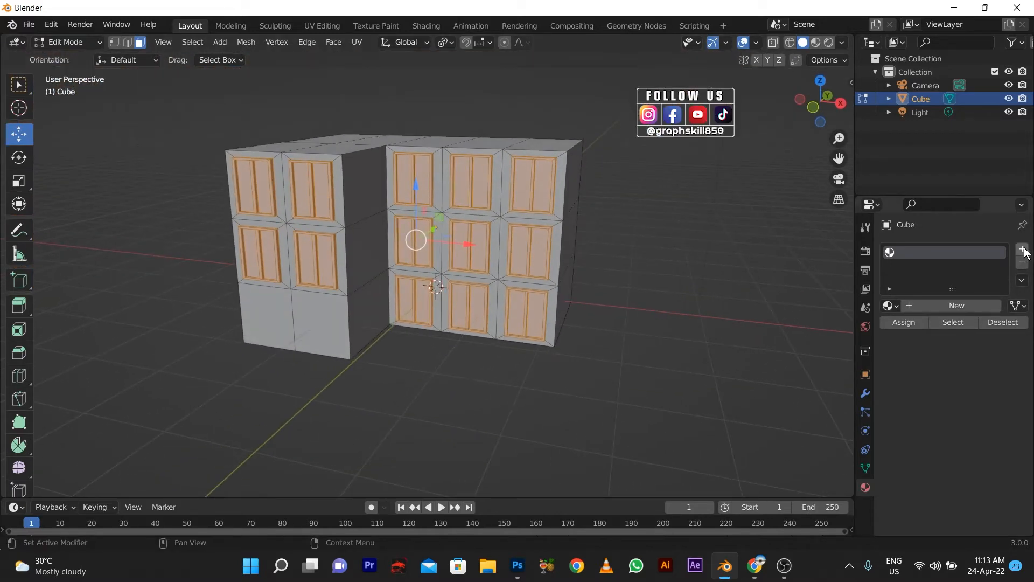
# Step: Add a second material slot and create a new material in it for the windows
pyautogui.click(1022, 248)
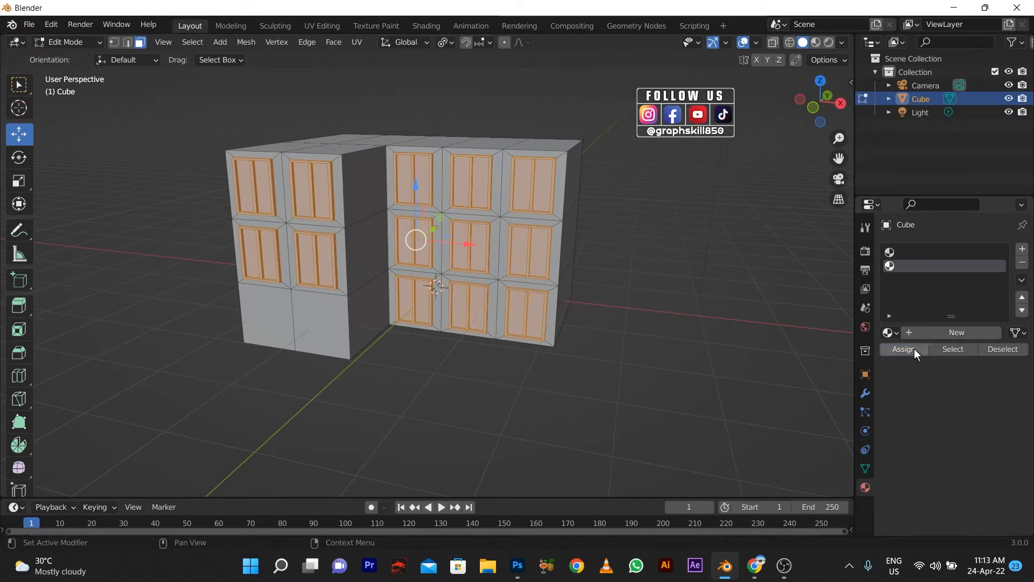
pyautogui.click(965, 332)
pyautogui.moveTo(445, 332); pyautogui.dragTo(432, 345, button='middle')
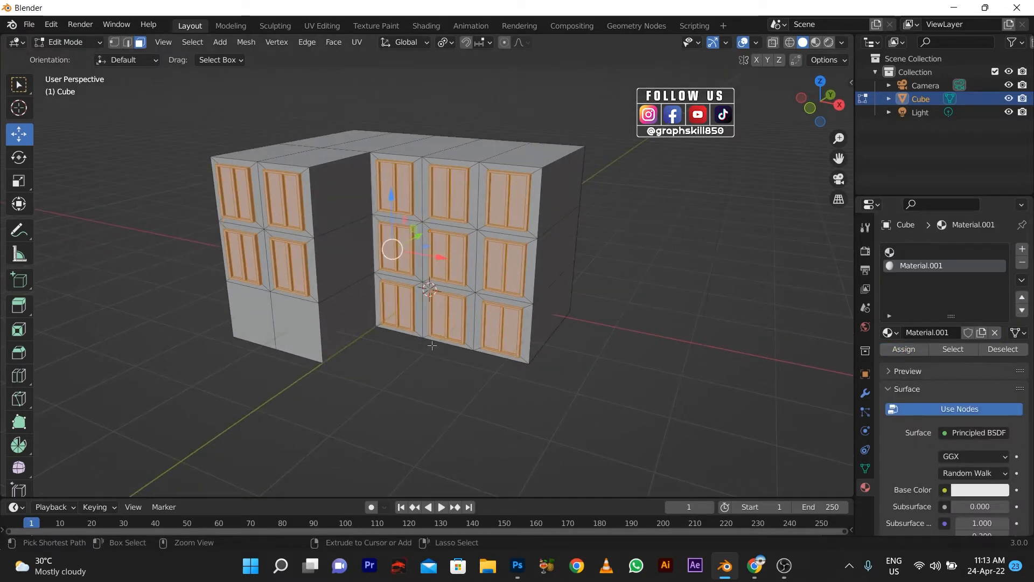
# Step: Invert the selection to the walls and roof and create a new material in the first slot
pyautogui.hotkey('ctrl', 'i')
pyautogui.click(916, 251)
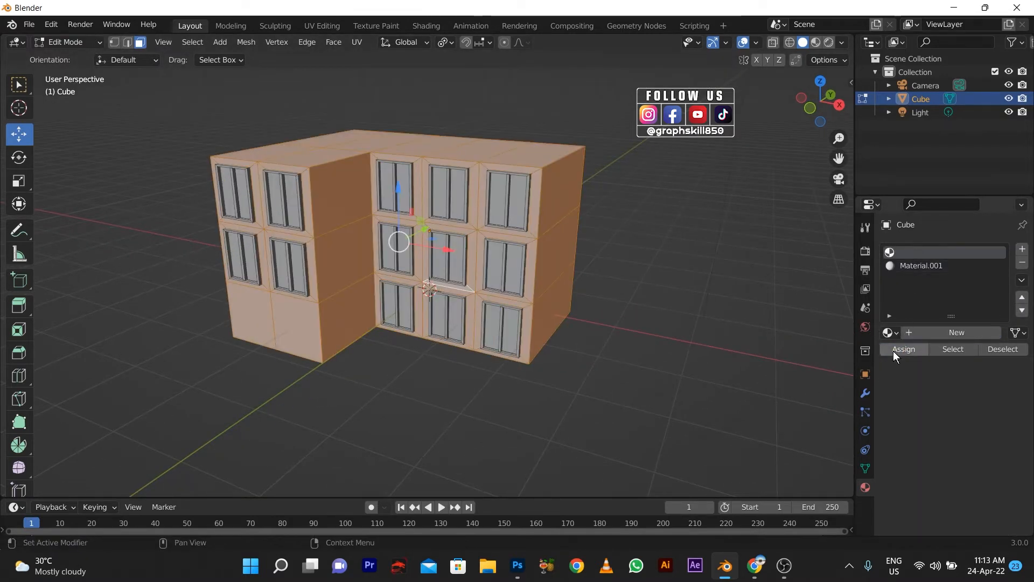
pyautogui.click(957, 330)
pyautogui.moveTo(447, 324); pyautogui.dragTo(285, 371, button='middle')
# Step: Select all the roof faces of the main block and wing and extrude them upward by about 0.07 m
pyautogui.click(313, 157)
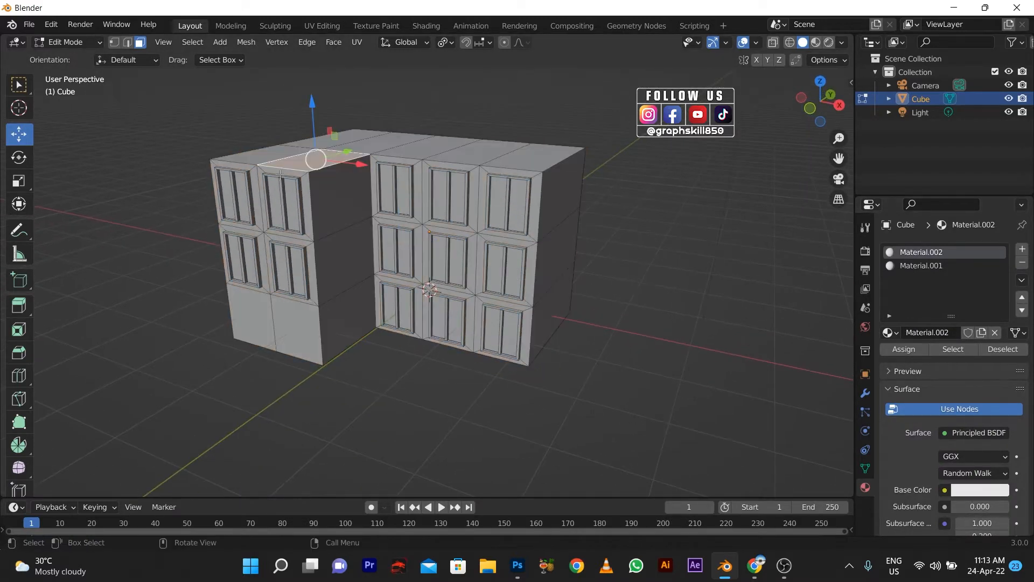
pyautogui.moveTo(313, 157); pyautogui.dragTo(301, 171, button='middle')
pyautogui.keyDown('shift'); pyautogui.click(254, 193); pyautogui.keyUp('shift')
pyautogui.keyDown('shift'); pyautogui.click(360, 180); pyautogui.keyUp('shift')
pyautogui.keyDown('shift'); pyautogui.click(336, 151); pyautogui.keyUp('shift')
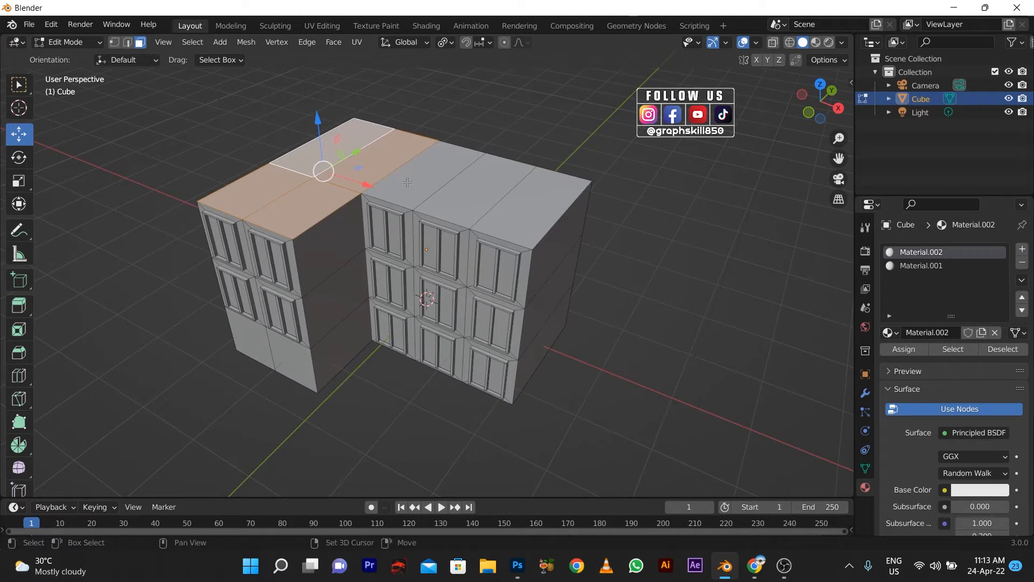
pyautogui.keyDown('shift'); pyautogui.click(409, 181); pyautogui.keyUp('shift')
pyautogui.keyDown('shift'); pyautogui.click(458, 188); pyautogui.keyUp('shift')
pyautogui.keyDown('shift'); pyautogui.click(512, 203); pyautogui.keyUp('shift')
pyautogui.press('e')
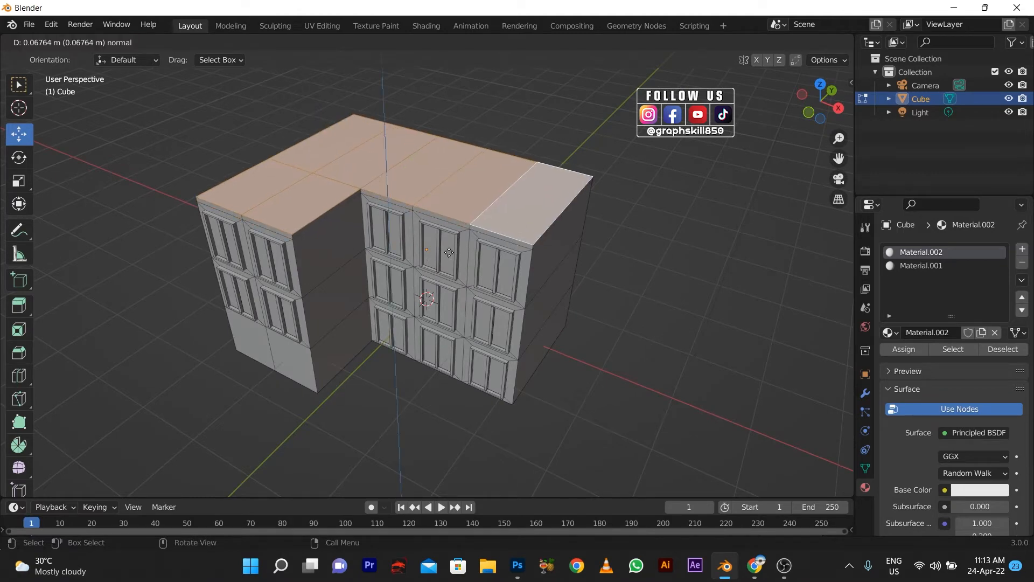
pyautogui.click(449, 253)
# Step: Raise the extruded roof faces along Z to make the band above the windows taller
pyautogui.scroll(3, 251, 182)
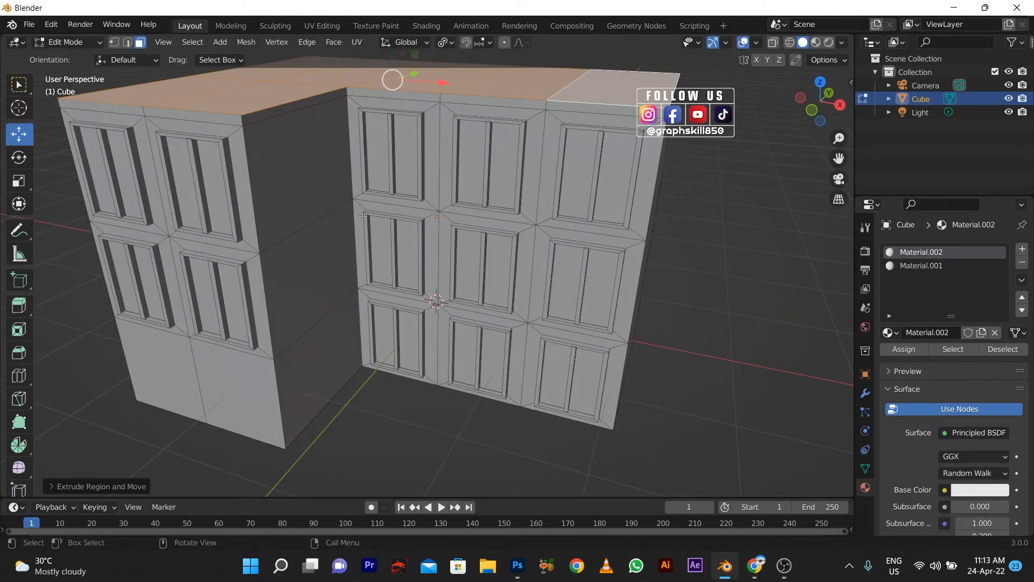
pyautogui.scroll(-2, 362, 216)
pyautogui.moveTo(404, 101); pyautogui.dragTo(404, 88)
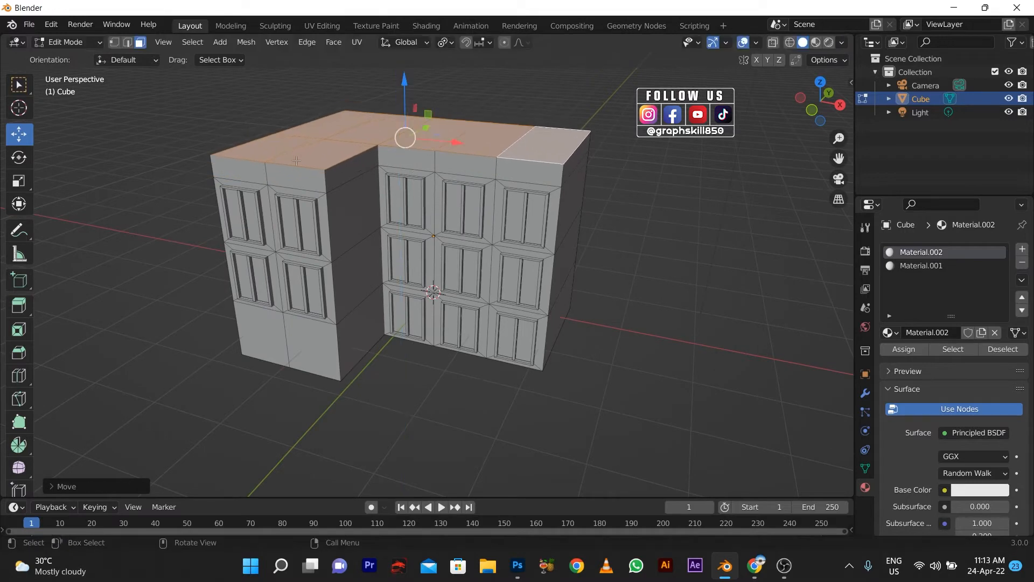
# Step: Select the side faces of the roof band along the wing's front, its inner side and the main facade
pyautogui.moveTo(296, 160); pyautogui.dragTo(361, 186, button='middle')
pyautogui.click(307, 207)
pyautogui.keyDown('shift'); pyautogui.click(215, 211); pyautogui.keyUp('shift')
pyautogui.click(237, 198)
pyautogui.keyDown('shift'); pyautogui.click(294, 207); pyautogui.keyUp('shift')
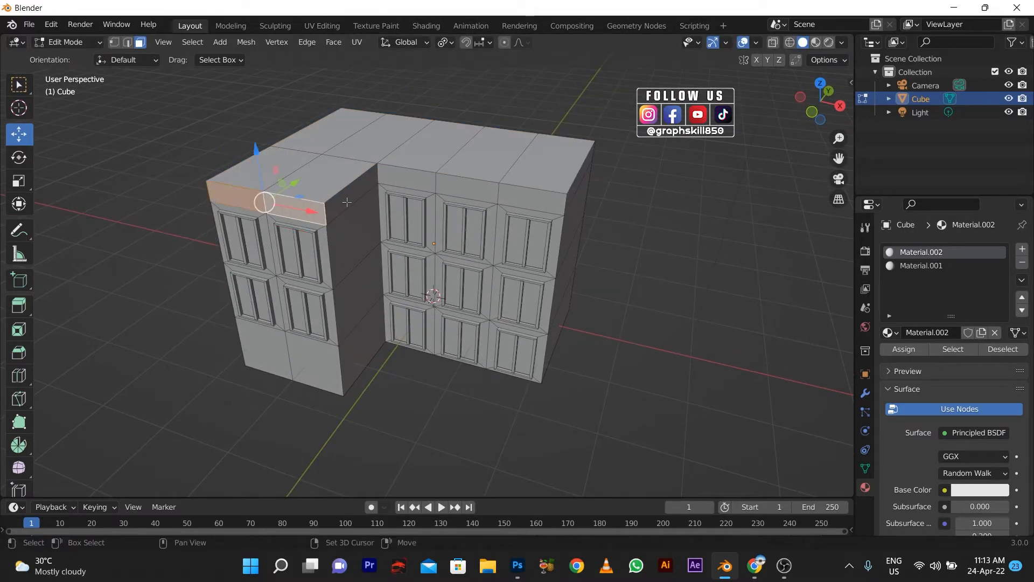
pyautogui.keyDown('shift'); pyautogui.click(351, 195); pyautogui.keyUp('shift')
pyautogui.keyDown('shift'); pyautogui.click(408, 179); pyautogui.keyUp('shift')
pyautogui.keyDown('shift'); pyautogui.click(467, 188); pyautogui.keyUp('shift')
pyautogui.keyDown('shift'); pyautogui.click(533, 199); pyautogui.keyUp('shift')
pyautogui.hotkey('alt', 'e')
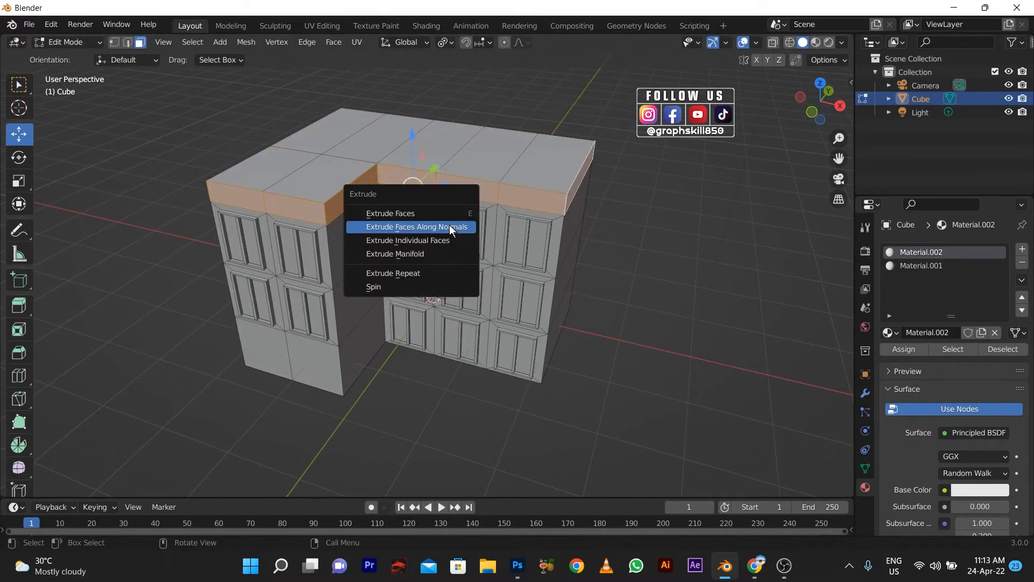
pyautogui.click(445, 226)
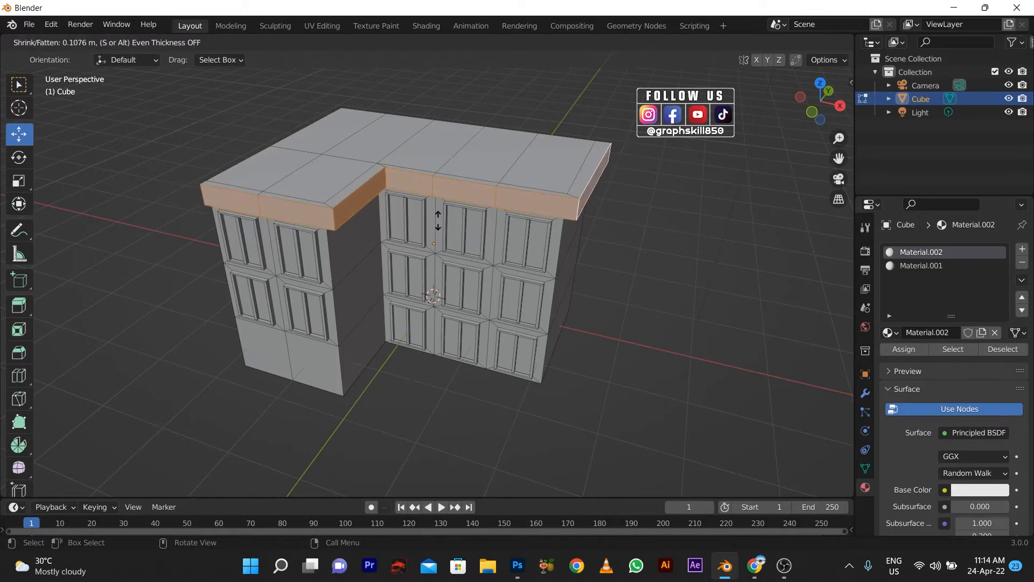
pyautogui.click(438, 221)
# Step: Apply all transforms to the building object and return to mesh editing
pyautogui.press('Tab')
pyautogui.hotkey('ctrl', 'a')
pyautogui.click(415, 258)
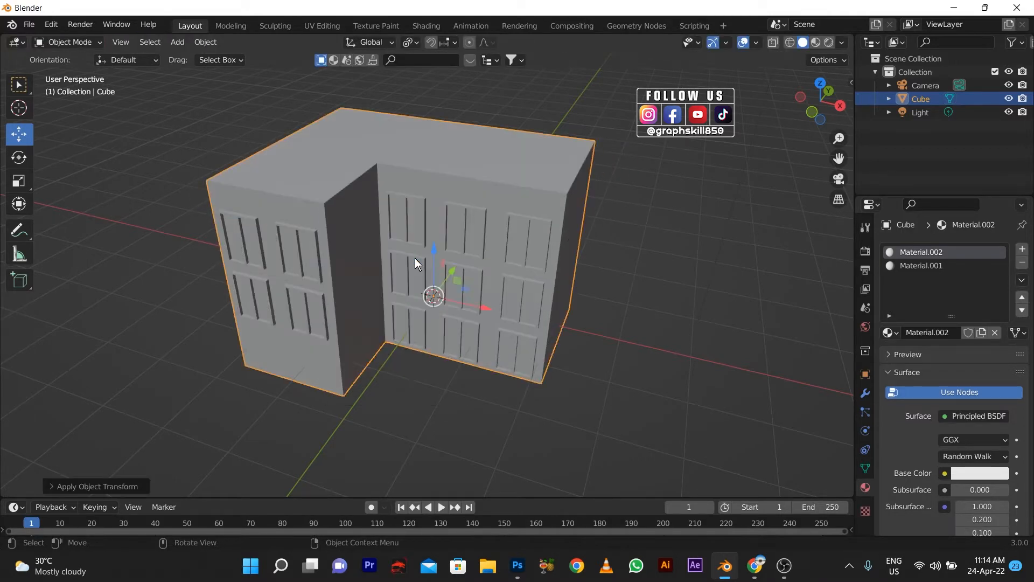
pyautogui.press('Tab')
# Step: Extrude the selected roof band faces outward along their normals by about 0.07 m
pyautogui.hotkey('alt', 'e')
pyautogui.click(399, 218)
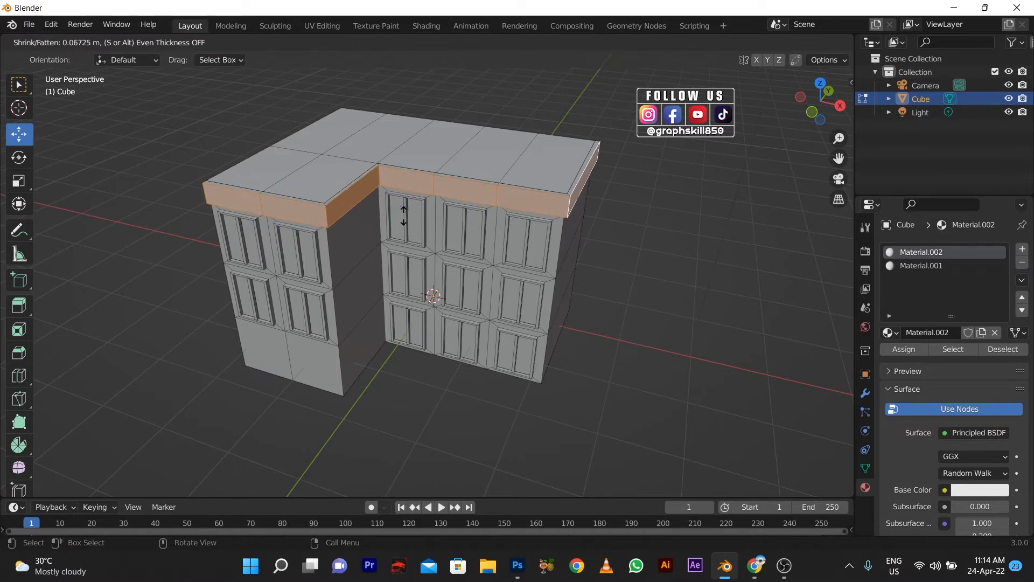
pyautogui.click(400, 214)
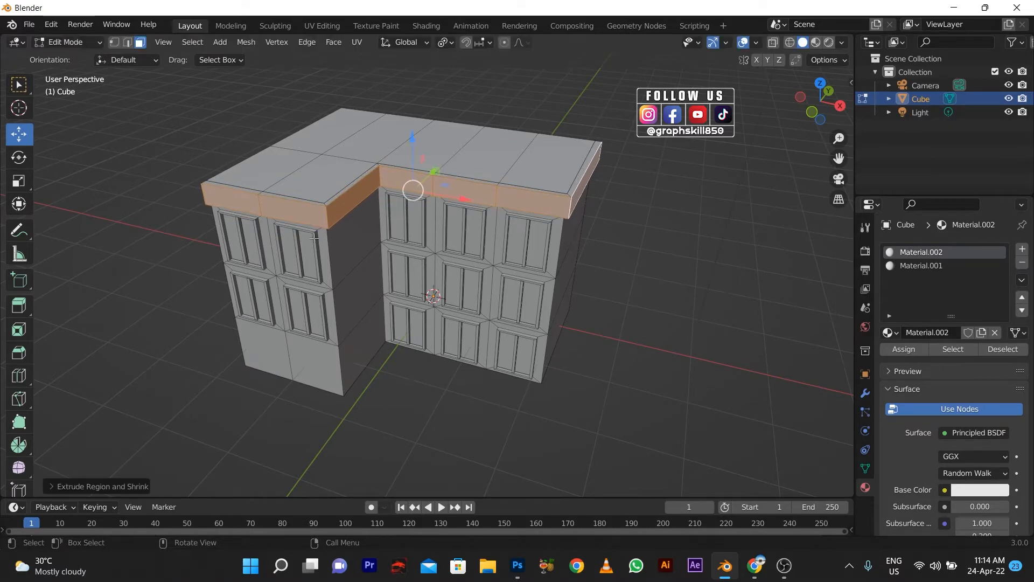
# Step: Select the narrow top strips of the roof overhang and extrude them upward as a parapet
pyautogui.moveTo(400, 214)
pyautogui.mouseDown(button='middle')
pyautogui.moveTo(398, 173)
pyautogui.moveTo(391, 222)
pyautogui.mouseUp(button='middle')
pyautogui.click(242, 207)
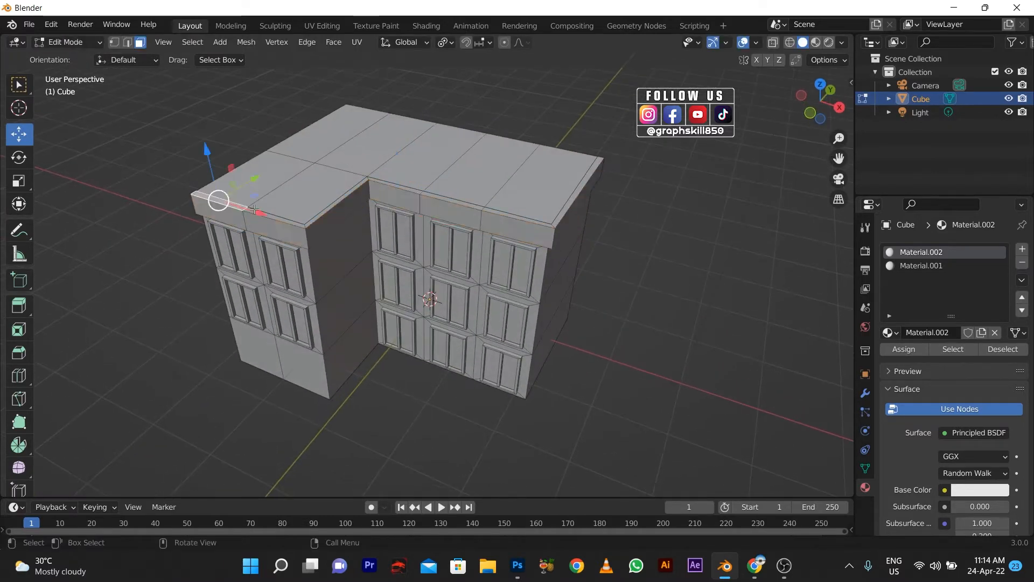
pyautogui.keyDown('alt'); pyautogui.click(304, 222); pyautogui.keyUp('alt')
pyautogui.click(247, 209)
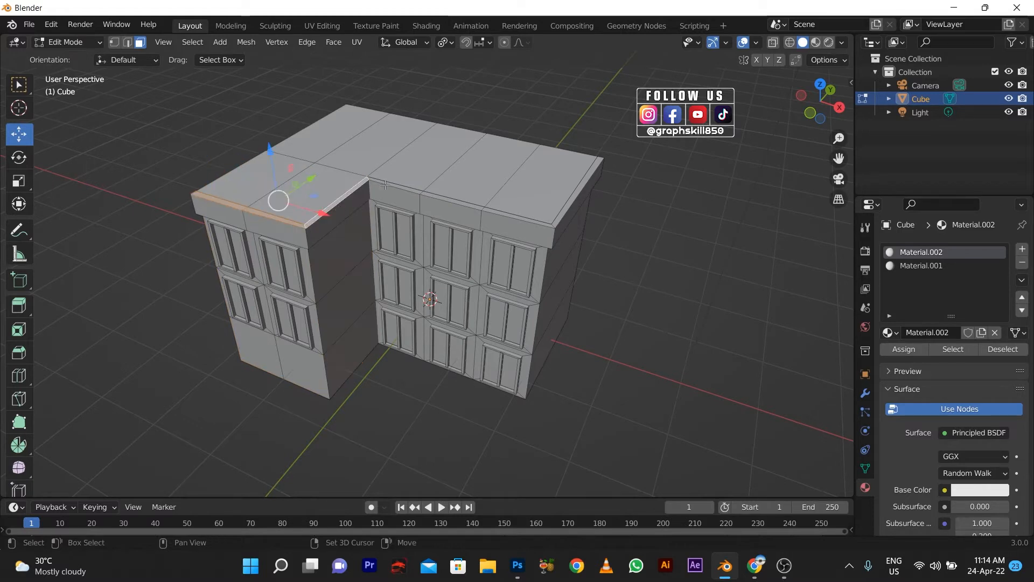
pyautogui.keyDown('shift'); pyautogui.click(499, 223); pyautogui.keyUp('shift')
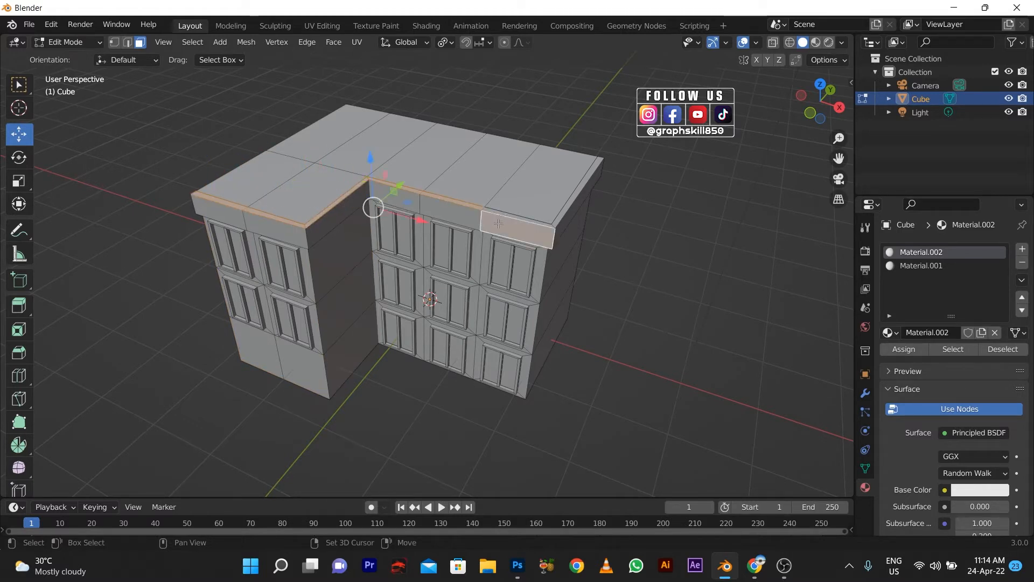
pyautogui.keyDown('shift'); pyautogui.click(558, 214); pyautogui.keyUp('shift')
pyautogui.keyDown('shift'); pyautogui.click(557, 214); pyautogui.keyUp('shift')
pyautogui.keyDown('shift'); pyautogui.click(561, 214); pyautogui.keyUp('shift')
pyautogui.moveTo(469, 257); pyautogui.dragTo(480, 253, button='middle')
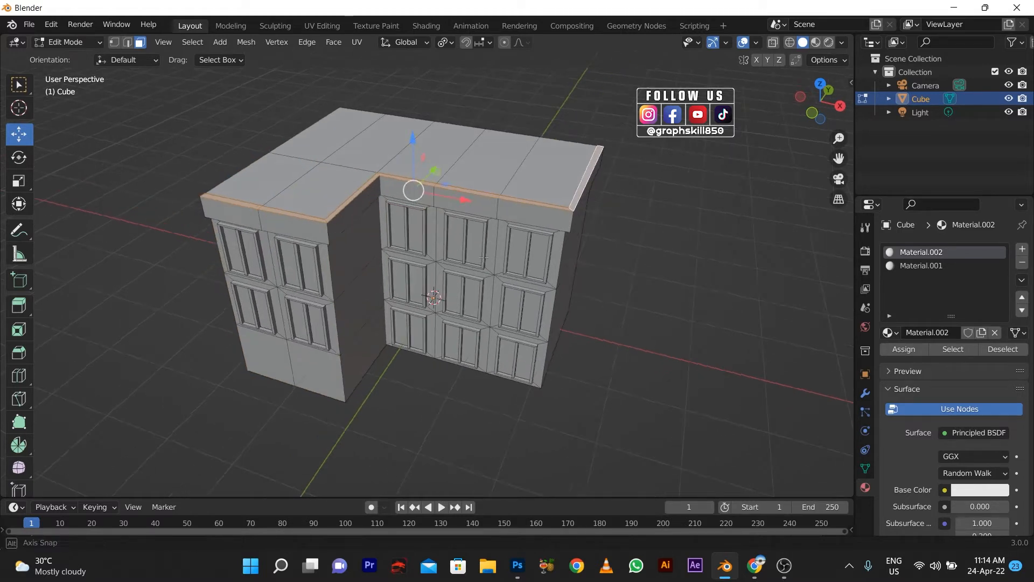
pyautogui.press('e')
pyautogui.click(581, 302)
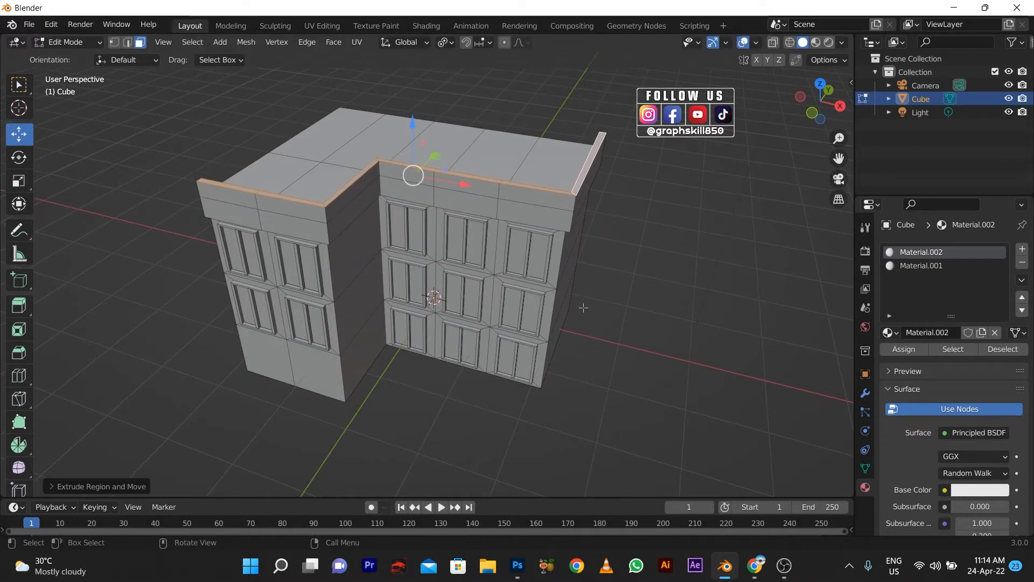
pyautogui.moveTo(581, 301); pyautogui.dragTo(473, 373, button='middle')
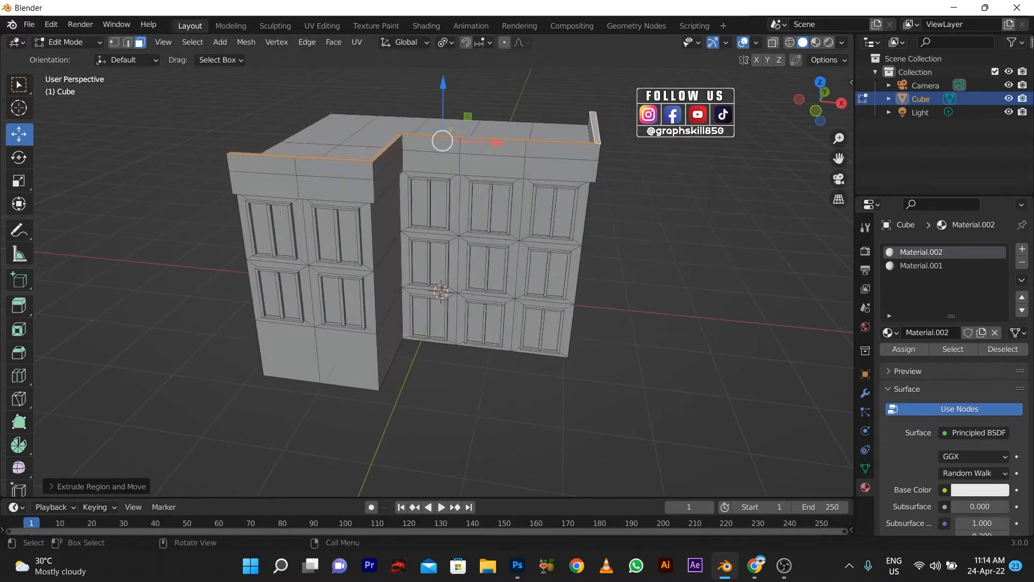
# Step: Undo the parapet extrusion, its strip selection and the roof band's outward extrusion
pyautogui.hotkey('ctrl', 'z')
pyautogui.hotkey('ctrl', 'z')
pyautogui.hotkey('ctrl', 'z')
pyautogui.hotkey('ctrl', 'z')
pyautogui.hotkey('ctrl', 'z')
pyautogui.hotkey('ctrl', 'z')
pyautogui.hotkey('ctrl', 'z')
pyautogui.hotkey('ctrl', 'z')
pyautogui.hotkey('ctrl', 'z')
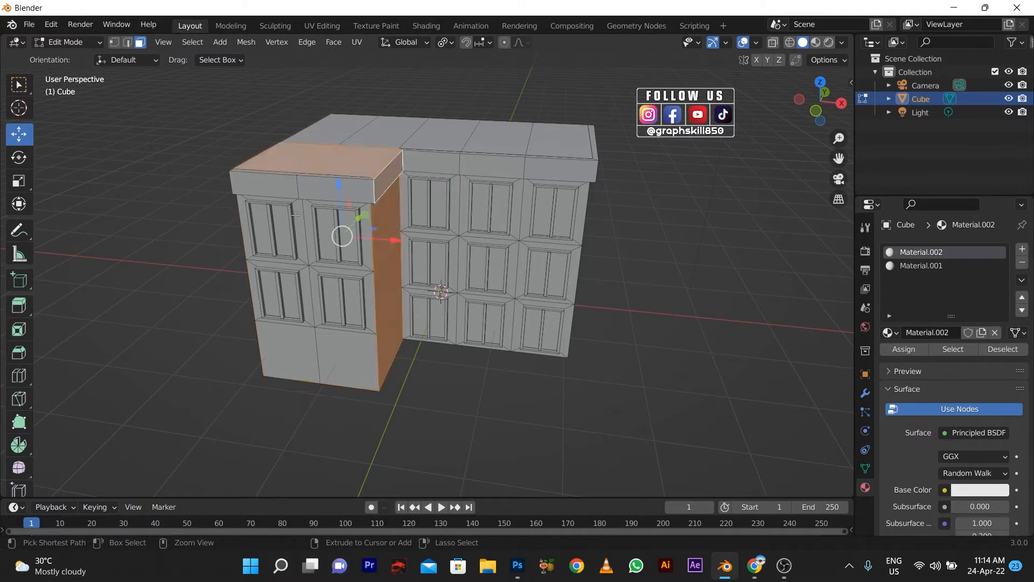
# Step: Extrude the roof band's side faces along their normals to form an overhang around the facade
pyautogui.moveTo(288, 211); pyautogui.dragTo(311, 202, button='middle')
pyautogui.hotkey('alt', 'e')
pyautogui.click(307, 212)
pyautogui.click(305, 210)
# Step: Inset the outer blank ground-floor face on the wing's front by about 0.07 m
pyautogui.moveTo(307, 337); pyautogui.dragTo(325, 325, button='middle')
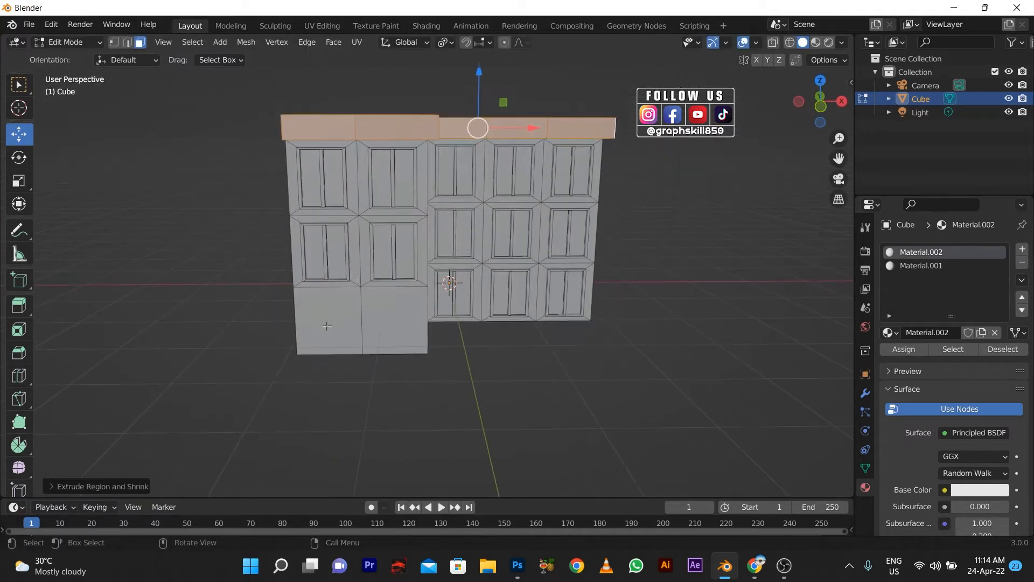
pyautogui.click(325, 327)
pyautogui.scroll(3, 262, 369)
pyautogui.press('i')
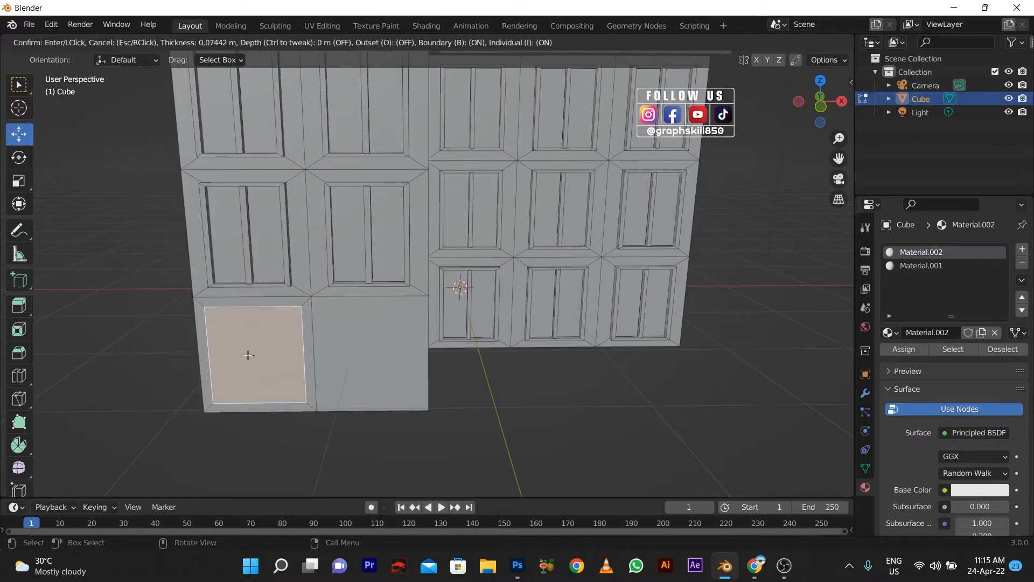
pyautogui.click(252, 356)
# Step: Try to stretch the inset ground-floor face along Z to the full floor height and shift it along X towards the outer corner
pyautogui.press('s')
pyautogui.press('z')
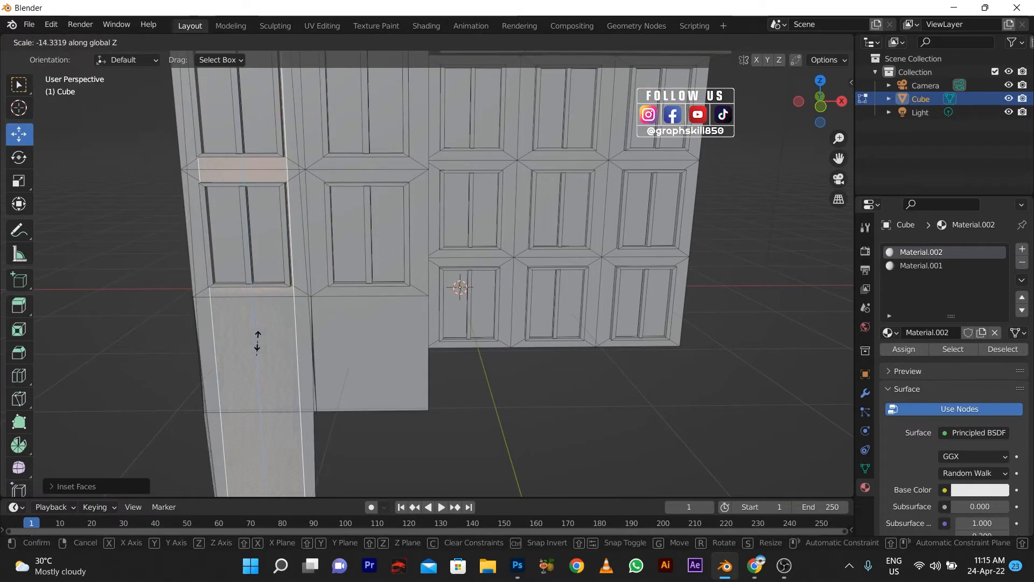
pyautogui.click(253, 340)
pyautogui.press('g')
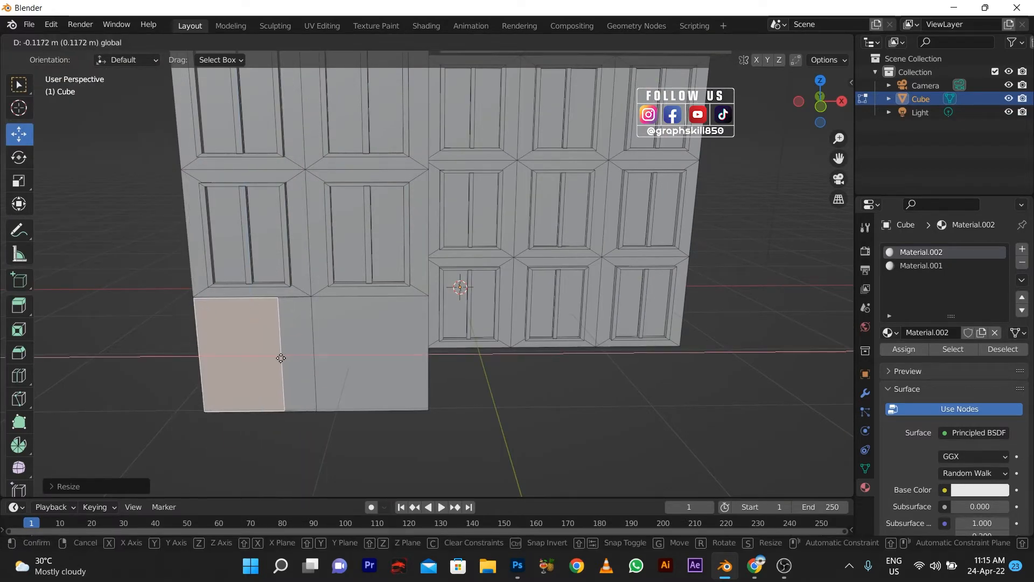
pyautogui.moveTo(280, 358); pyautogui.dragTo(280, 358)
# Step: Try to narrow the ground-floor panel along X and align it with the wing's outer edge
pyautogui.scroll(-2, 281, 359)
pyautogui.moveTo(282, 361); pyautogui.dragTo(294, 366, button='middle')
pyautogui.scroll(3, 296, 377)
pyautogui.press('s')
pyautogui.press('x')
pyautogui.click(267, 387)
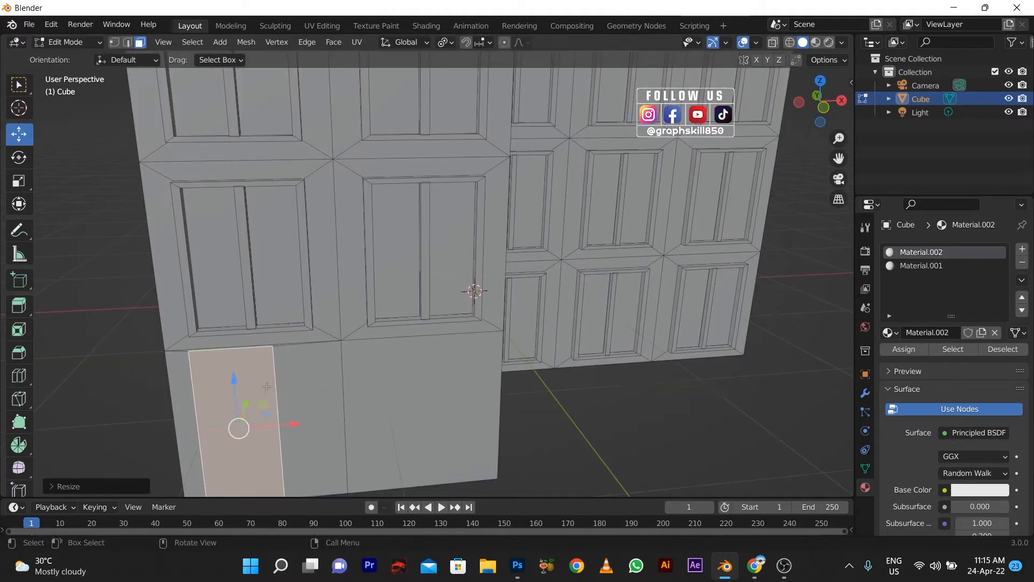
pyautogui.scroll(-4, 266, 387)
pyautogui.press('g')
pyautogui.press('x')
pyautogui.click(356, 343)
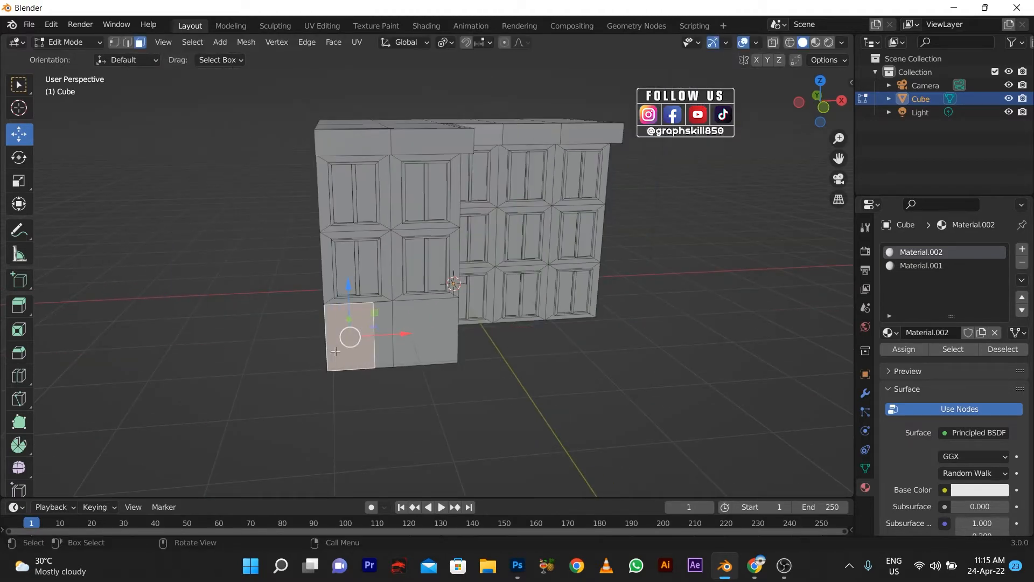
# Step: Try to extrude the repositioned ground-floor panel on the wing's front
pyautogui.moveTo(335, 351); pyautogui.dragTo(365, 384, button='middle')
pyautogui.press('e')
pyautogui.press('Escape')
pyautogui.press('e')
pyautogui.click(423, 368)
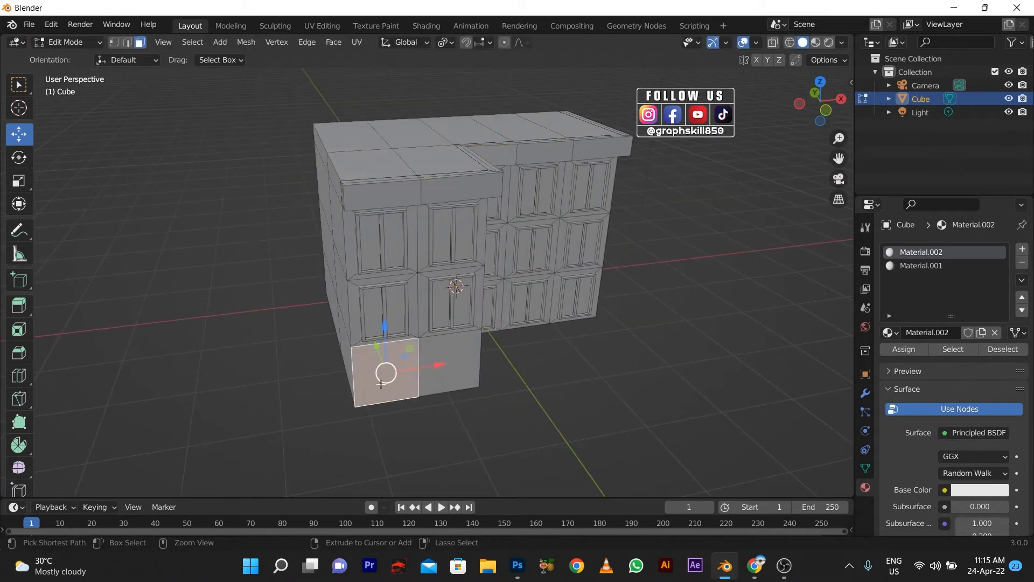
# Step: Add a centred vertical loop cut through the outer column of the wing's front
pyautogui.hotkey('ctrl', 'r')
pyautogui.click(373, 386)
pyautogui.rightClick(373, 386)
pyautogui.scroll(1, 348, 401)
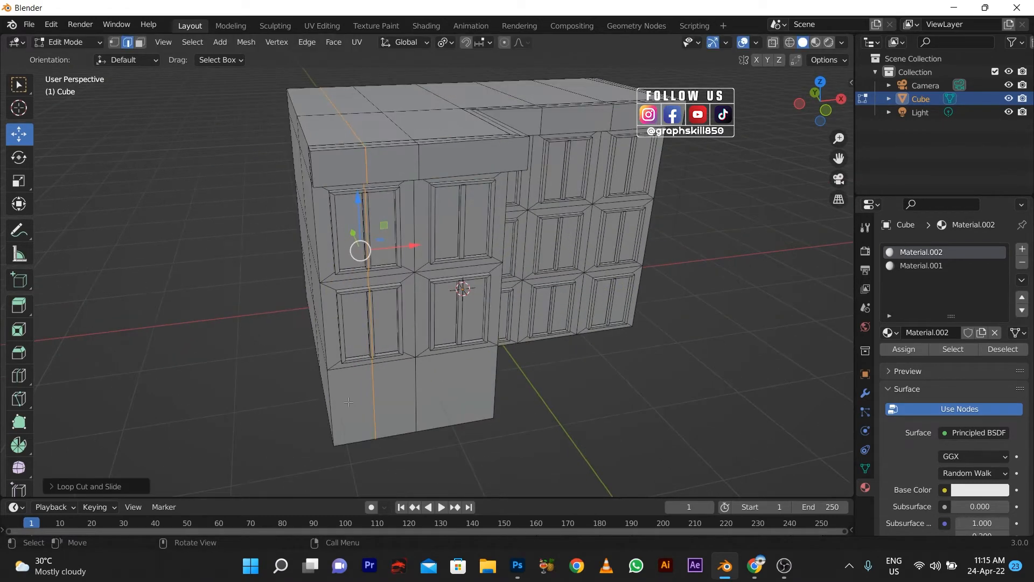
# Step: Extrude the outer half of the split ground-floor face slightly along its normal as a door panel
pyautogui.press('3')
pyautogui.click(343, 396)
pyautogui.press('e')
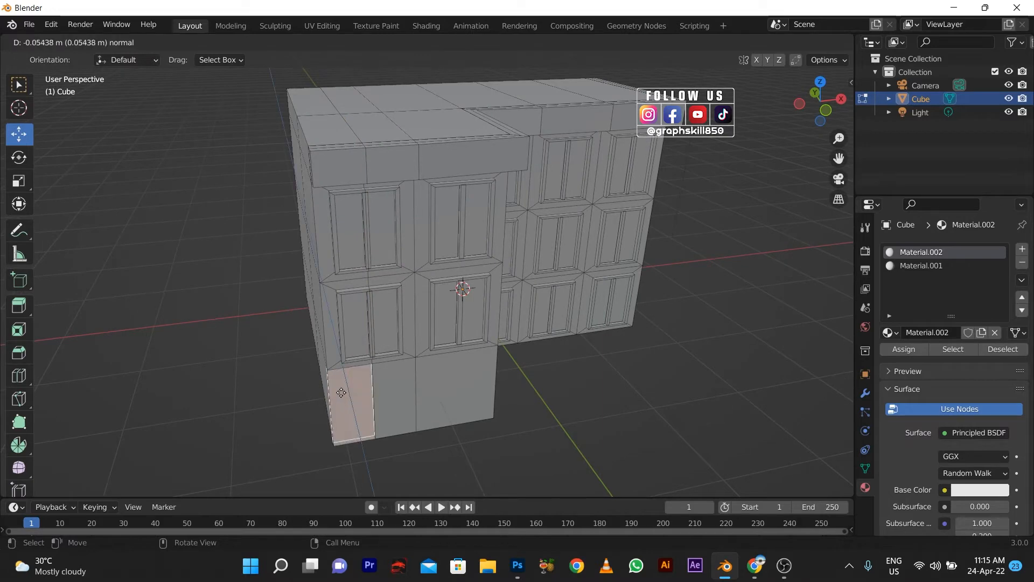
pyautogui.click(341, 393)
pyautogui.moveTo(342, 393); pyautogui.dragTo(466, 467, button='middle')
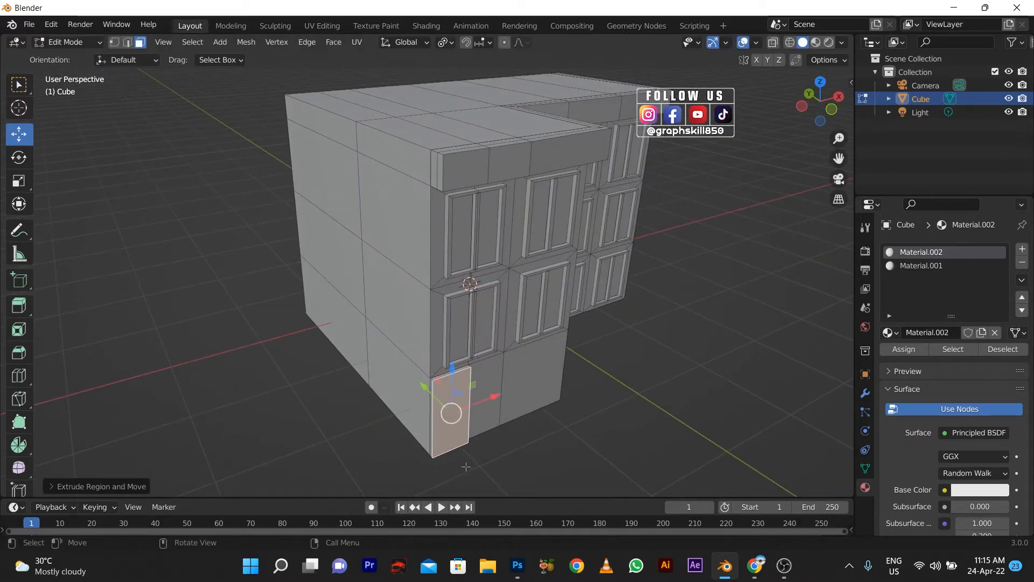
# Step: Inset the door panel to form a thin frame and extrude its inner face
pyautogui.press('i')
pyautogui.click(470, 468)
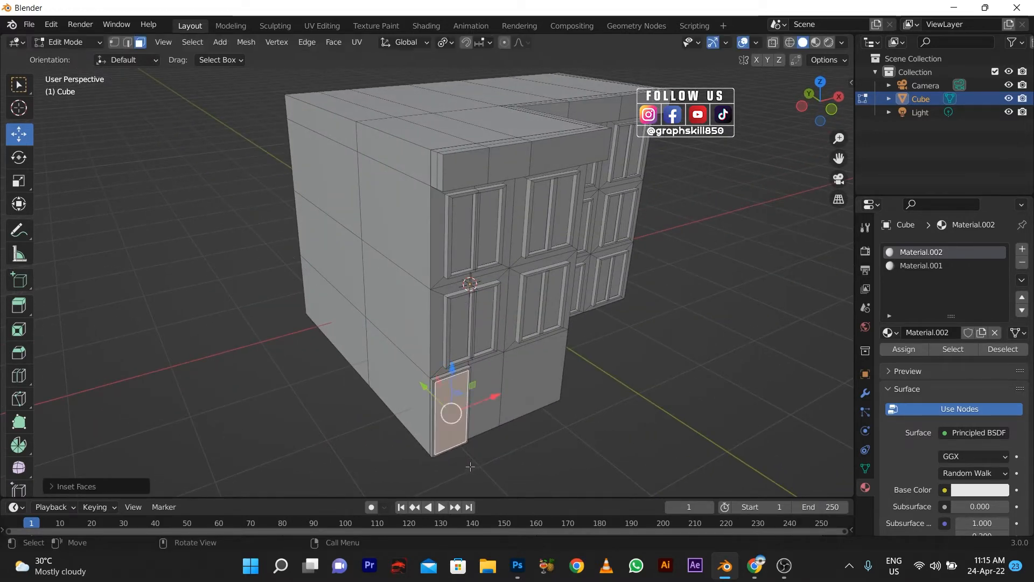
pyautogui.press('e')
pyautogui.click(354, 366)
# Step: Expand the selection to include the door's frame and give the door a new third material
pyautogui.moveTo(354, 365); pyautogui.dragTo(337, 364, button='middle')
pyautogui.press('ctrl+KP_Add')
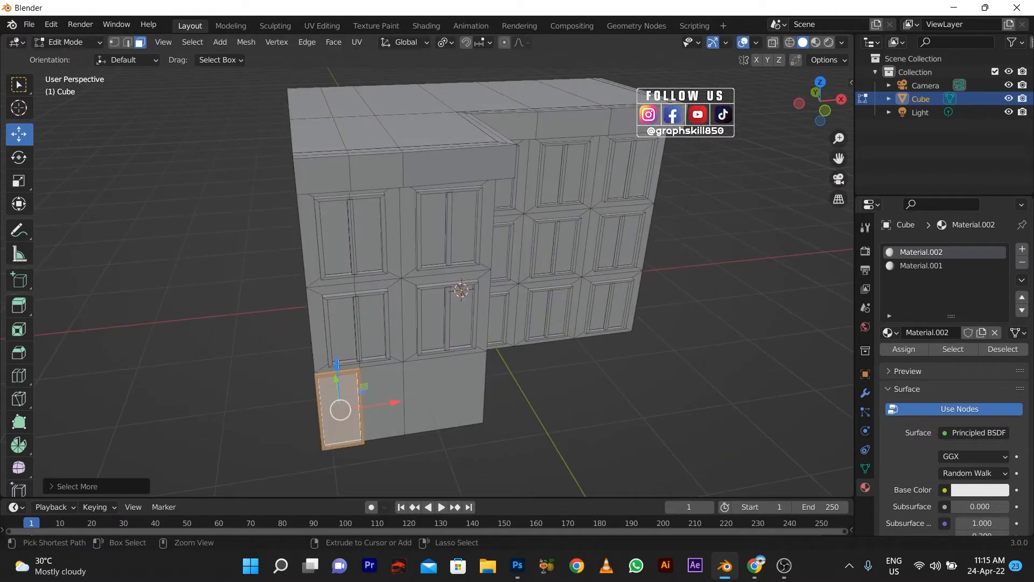
pyautogui.click(1023, 249)
pyautogui.click(980, 332)
pyautogui.moveTo(548, 367); pyautogui.dragTo(462, 388, button='middle')
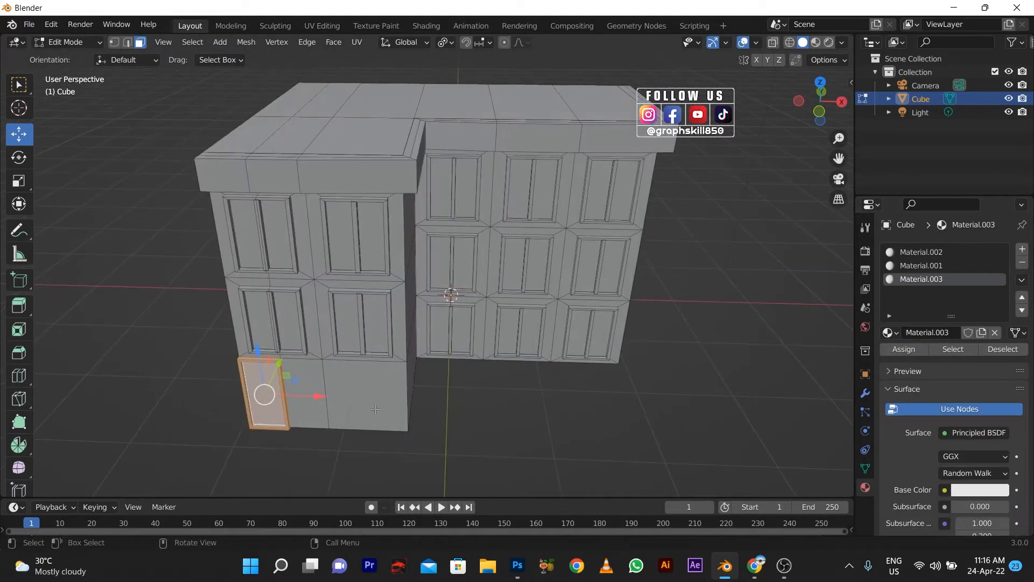
pyautogui.scroll(-1, 381, 418)
pyautogui.scroll(-1, 381, 418)
pyautogui.moveTo(382, 418)
pyautogui.mouseDown(button='middle')
pyautogui.moveTo(377, 398)
pyautogui.moveTo(381, 418)
pyautogui.mouseUp(button='middle')
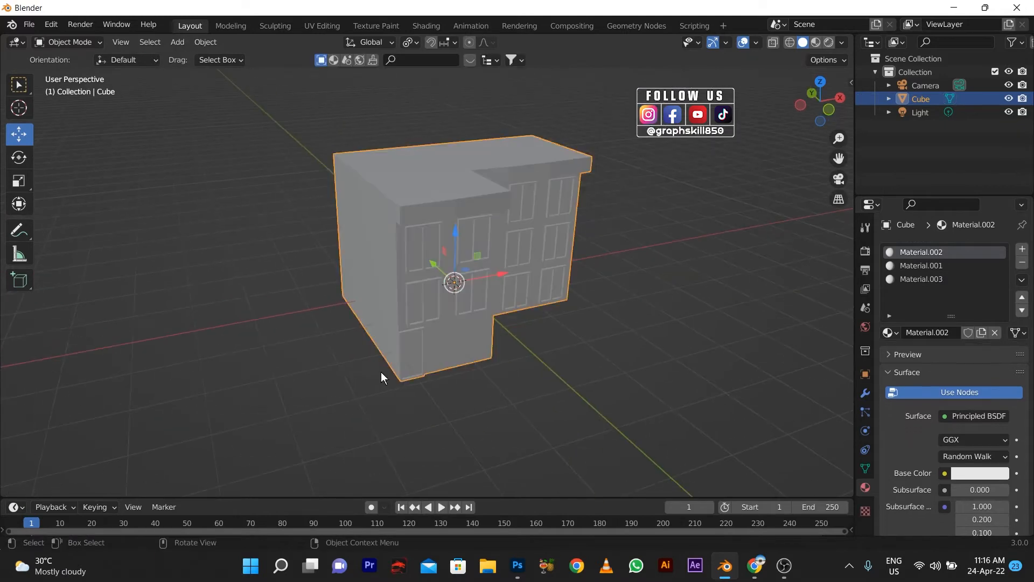
# Step: Select all the inner roof faces on the wing and main block and extrude them downward to leave a raised rim
pyautogui.moveTo(384, 378); pyautogui.dragTo(340, 377, button='middle')
pyautogui.press('Tab')
pyautogui.click(353, 186)
pyautogui.moveTo(353, 186); pyautogui.dragTo(398, 231, button='middle')
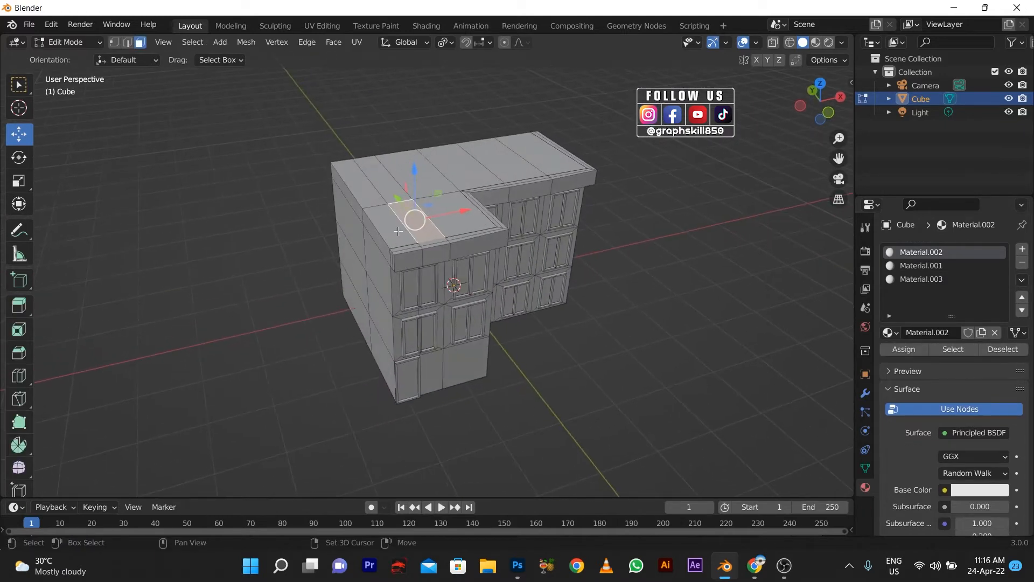
pyautogui.click(392, 232)
pyautogui.keyDown('shift'); pyautogui.click(422, 227); pyautogui.keyUp('shift')
pyautogui.keyDown('shift'); pyautogui.click(456, 215); pyautogui.keyUp('shift')
pyautogui.keyDown('shift'); pyautogui.click(422, 176); pyautogui.keyUp('shift')
pyautogui.keyDown('shift'); pyautogui.click(384, 180); pyautogui.keyUp('shift')
pyautogui.keyDown('shift'); pyautogui.click(460, 168); pyautogui.keyUp('shift')
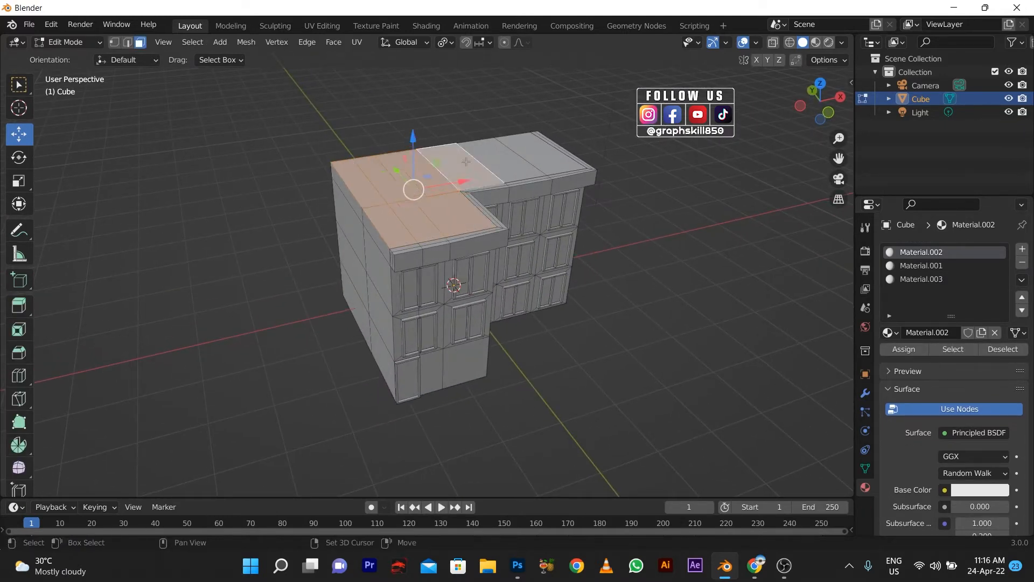
pyautogui.keyDown('shift'); pyautogui.click(500, 162); pyautogui.keyUp('shift')
pyautogui.keyDown('shift'); pyautogui.click(537, 156); pyautogui.keyUp('shift')
pyautogui.press('e')
pyautogui.click(469, 193)
pyautogui.moveTo(467, 193); pyautogui.dragTo(401, 190, button='middle')
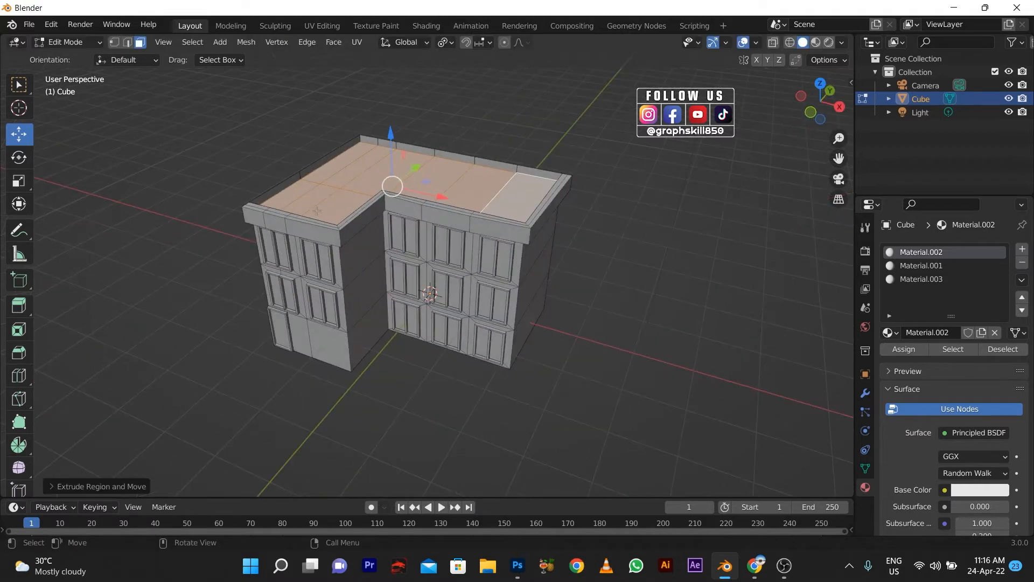
# Step: Delete the inner rim faces and outer roof-band faces along the wing's blank outer side wall
pyautogui.scroll(2, 275, 174)
pyautogui.click(173, 140)
pyautogui.press('x')
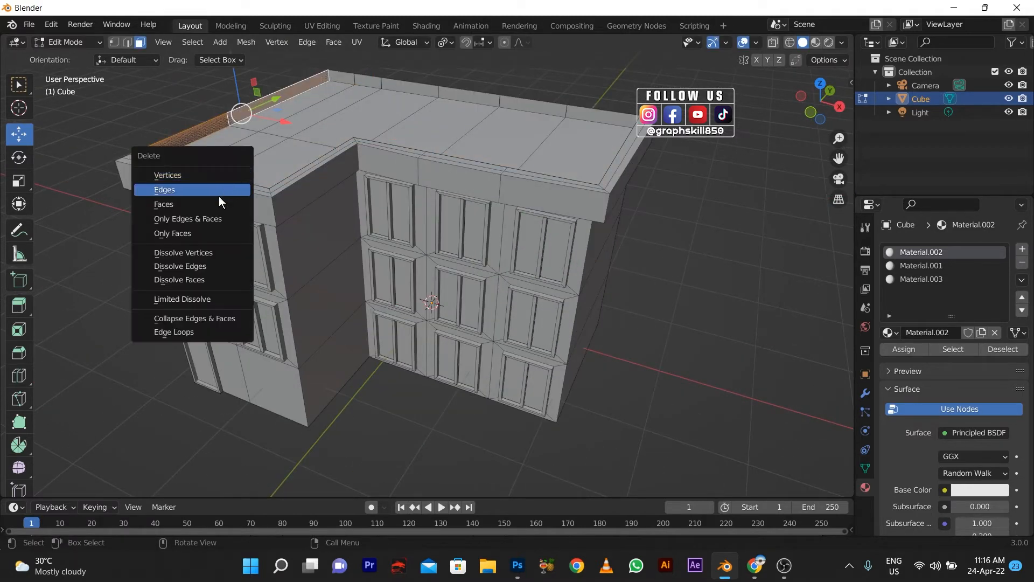
pyautogui.click(219, 204)
pyautogui.moveTo(237, 208); pyautogui.dragTo(353, 212, button='middle')
pyautogui.click(405, 205)
pyautogui.keyDown('shift'); pyautogui.click(552, 245); pyautogui.keyUp('shift')
pyautogui.press('x')
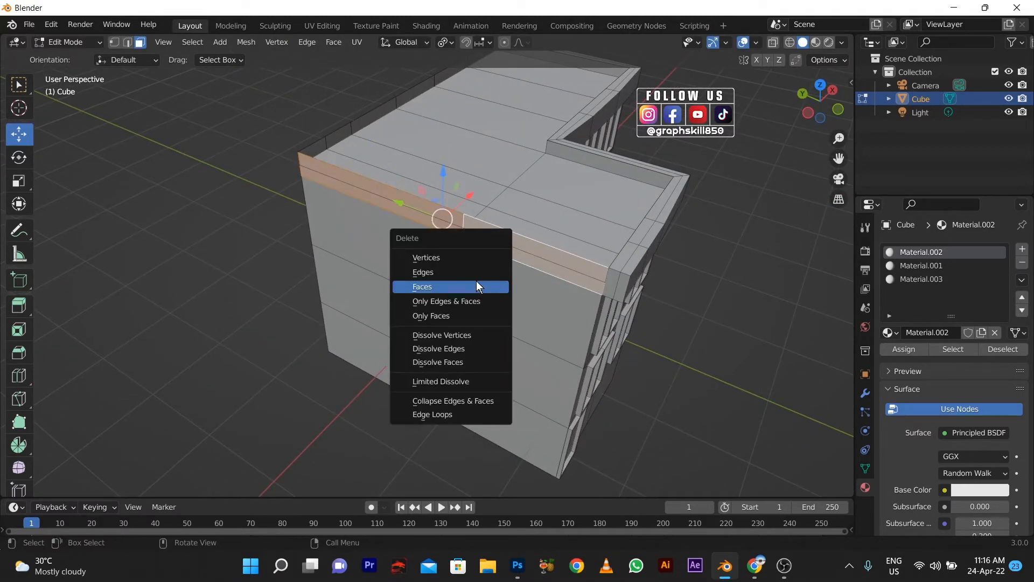
pyautogui.click(476, 280)
pyautogui.moveTo(476, 280)
pyautogui.mouseDown(button='middle')
pyautogui.moveTo(386, 311)
pyautogui.moveTo(395, 300)
pyautogui.moveTo(381, 293)
pyautogui.moveTo(440, 277)
pyautogui.mouseUp(button='middle')
# Step: Preview the materials and set the wall material's base color to orange (H 0.032, S 0.905, V 0.806)
pyautogui.click(817, 43)
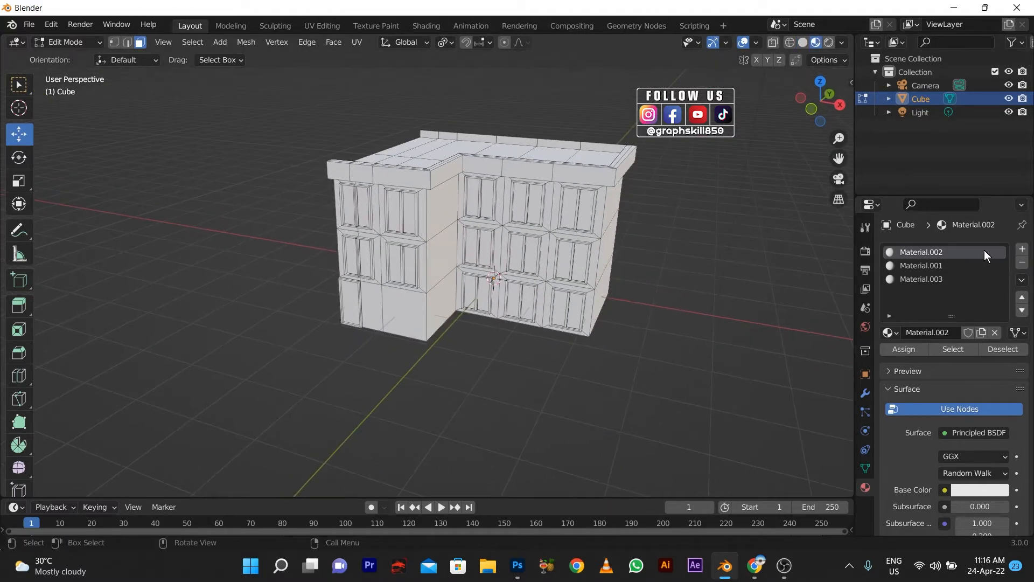
pyautogui.click(968, 489)
pyautogui.moveTo(934, 356); pyautogui.dragTo(928, 377)
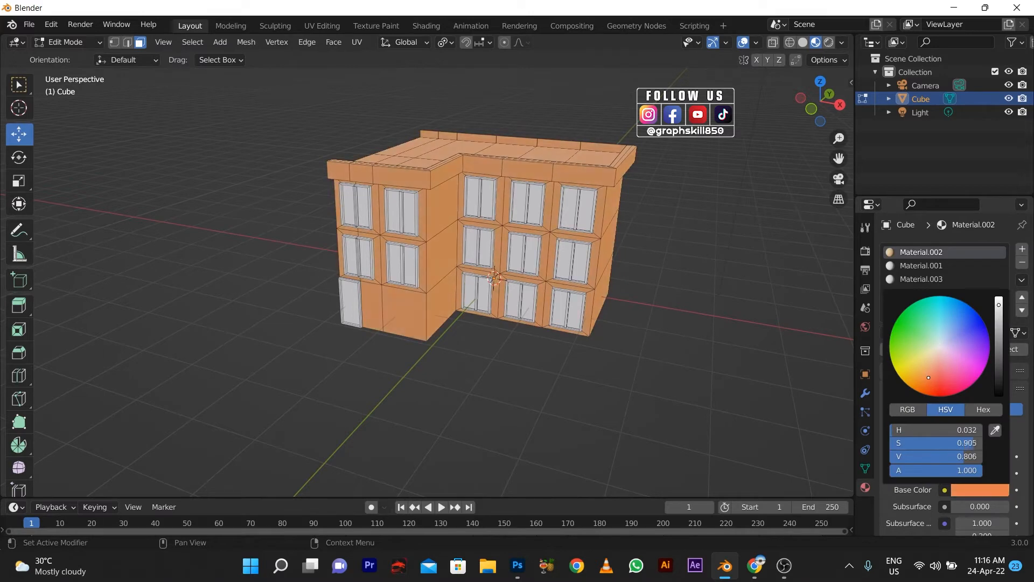
# Step: Switch the viewport to rendered shading in Object Mode and change the wall material's base color to a muted brown
pyautogui.press('Tab')
pyautogui.click(829, 42)
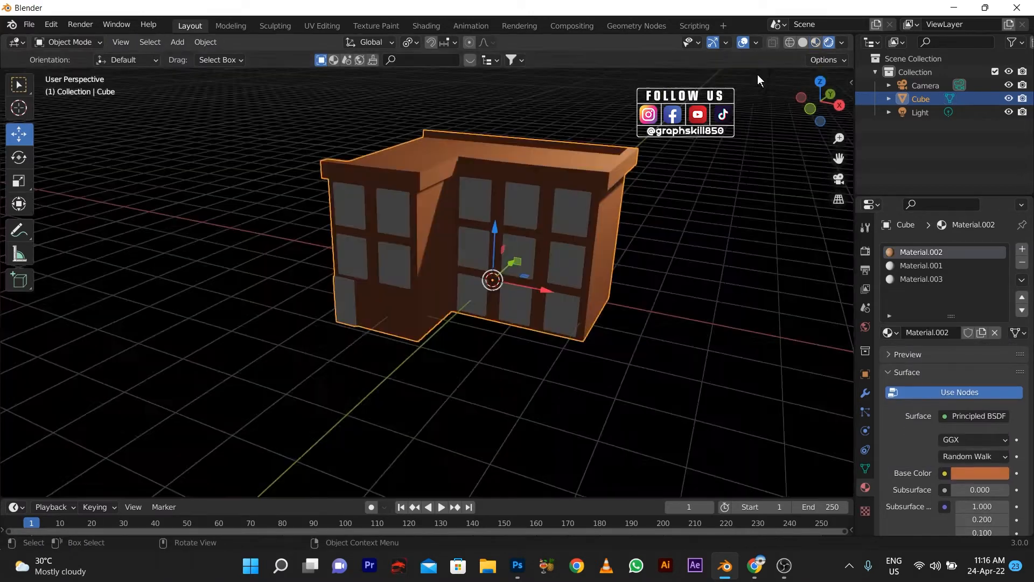
pyautogui.moveTo(424, 277); pyautogui.dragTo(411, 275, button='middle')
pyautogui.moveTo(571, 269); pyautogui.dragTo(367, 303, button='middle')
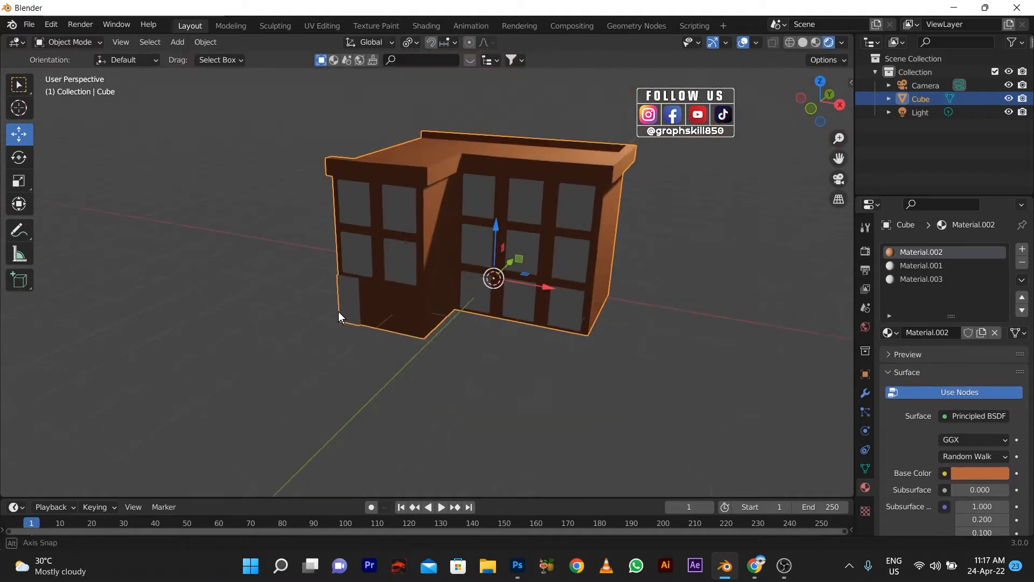
pyautogui.moveTo(339, 311); pyautogui.dragTo(353, 313, button='middle')
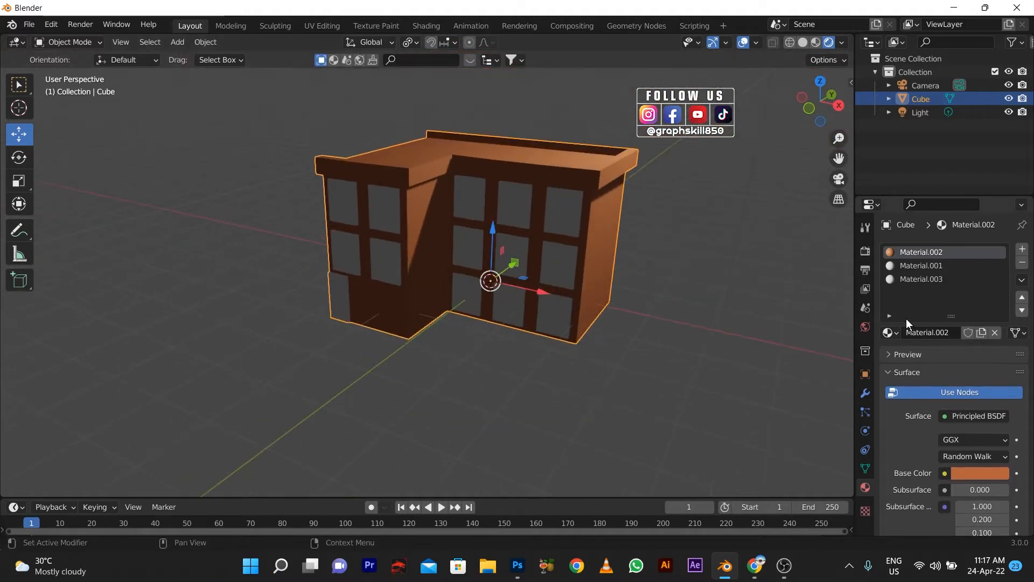
pyautogui.click(972, 477)
pyautogui.moveTo(928, 361); pyautogui.dragTo(938, 350)
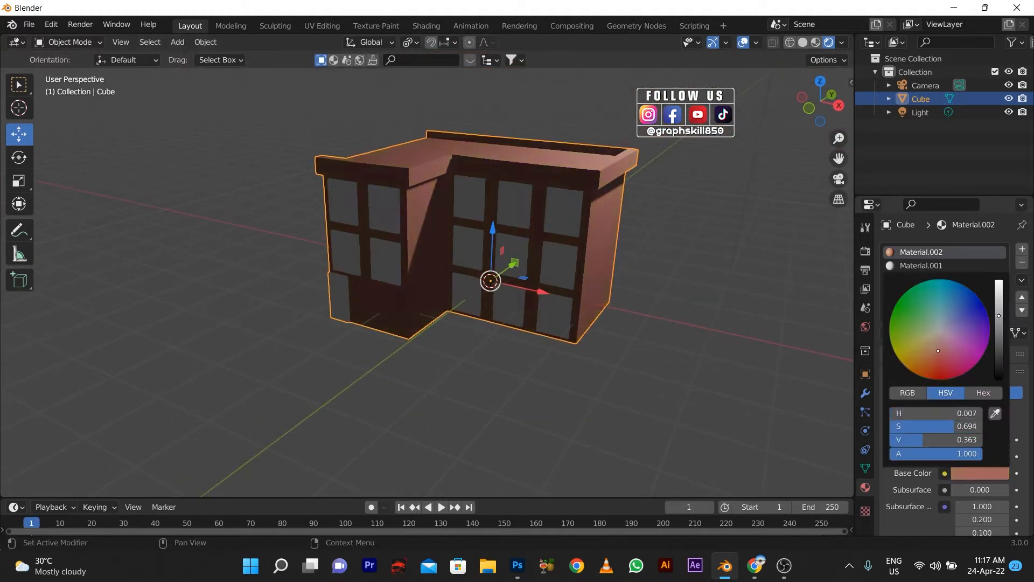
# Step: Set the window material's base color to red with saturation 1.000 and value 0.800
pyautogui.click(917, 266)
pyautogui.click(975, 473)
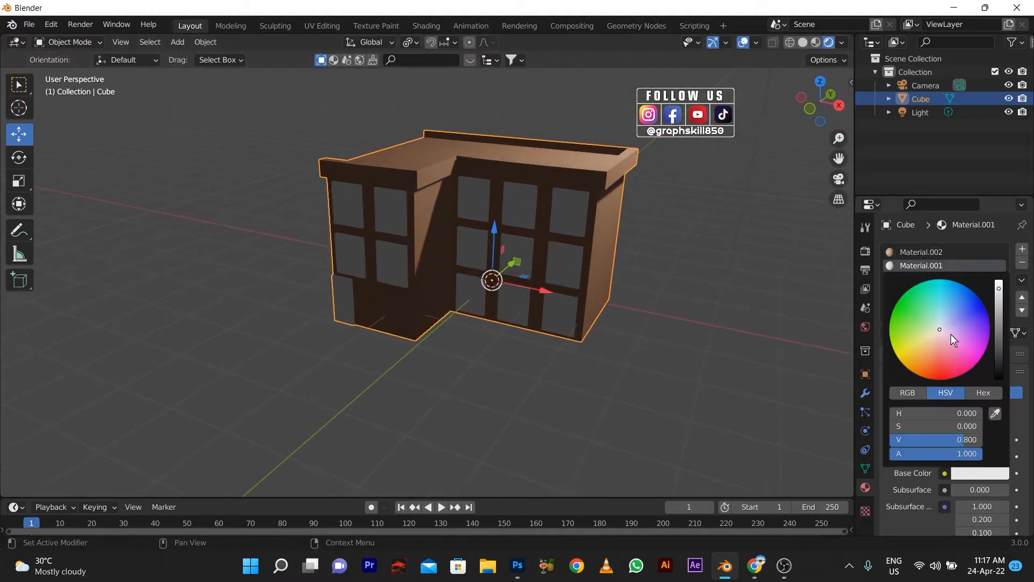
pyautogui.press('Tab')
pyautogui.scroll(5, 614, 208)
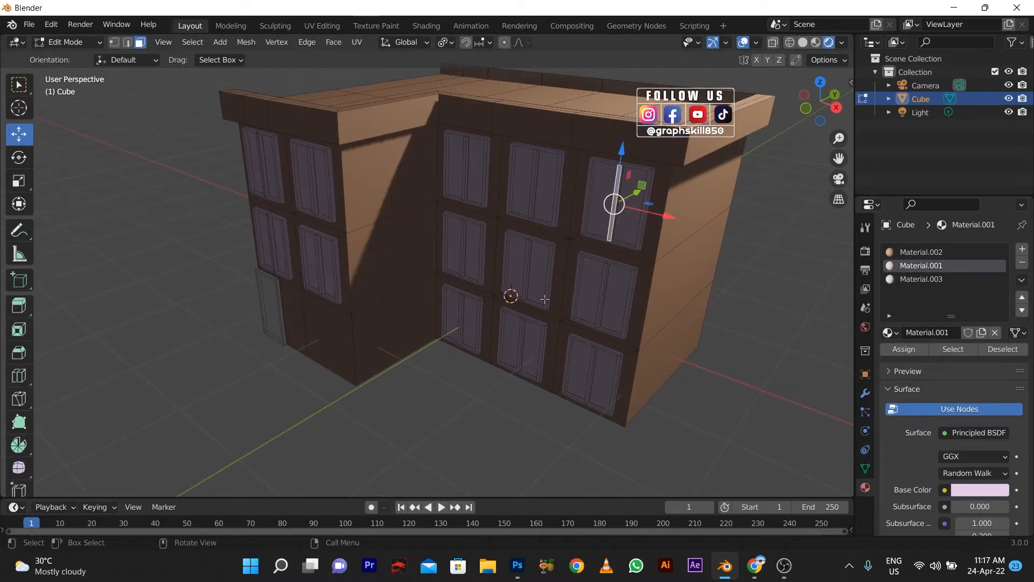
pyautogui.moveTo(545, 299); pyautogui.dragTo(582, 299, button='middle')
pyautogui.click(979, 490)
pyautogui.click(934, 381)
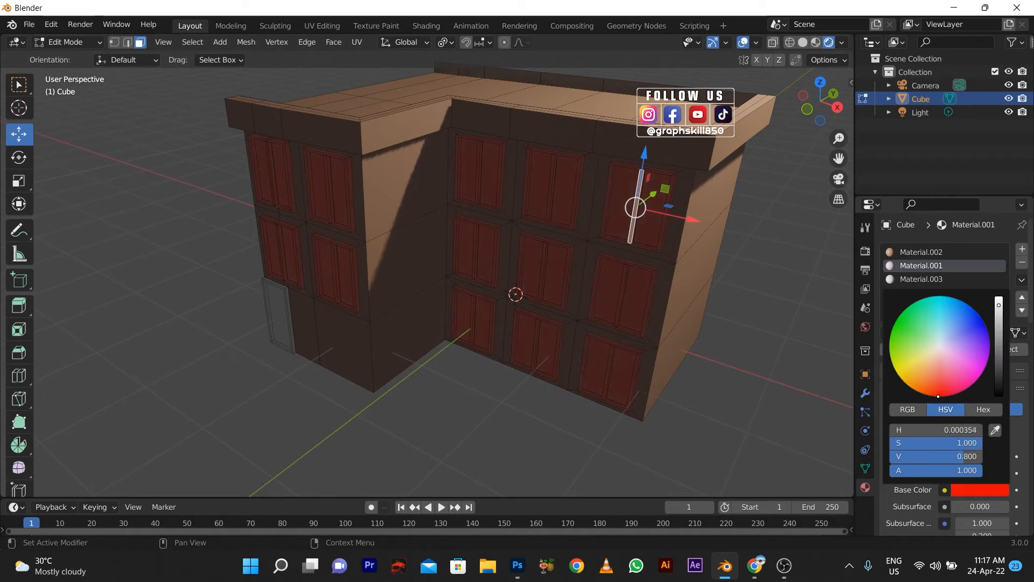
# Step: Select every window pane on the main facade and the wing's front and assign a new fourth material to them
pyautogui.hotkey('alt', 'a')
pyautogui.keyDown('shift'); pyautogui.click(636, 299); pyautogui.keyUp('shift')
pyautogui.keyDown('shift'); pyautogui.click(611, 307); pyautogui.keyUp('shift')
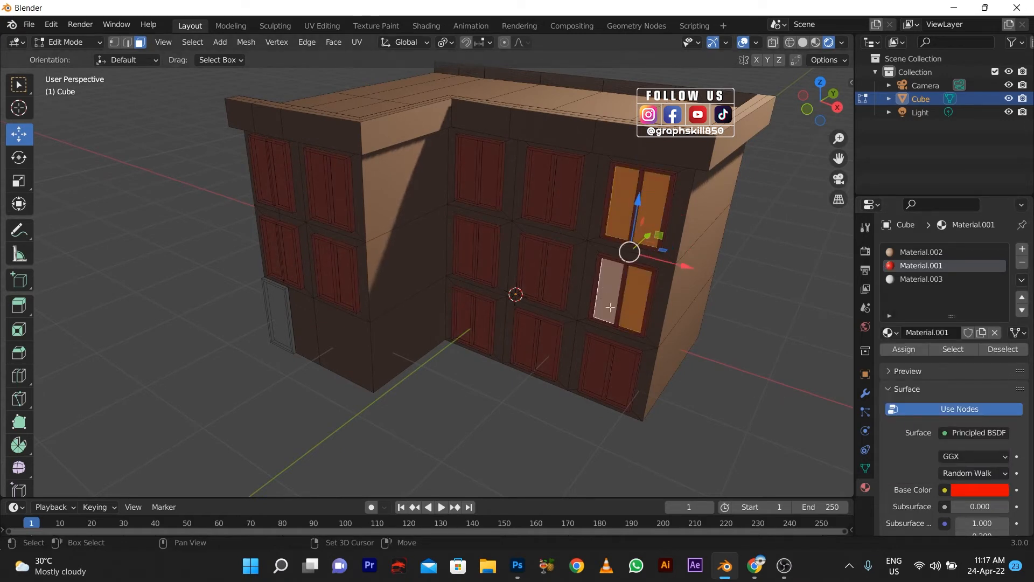
pyautogui.keyDown('shift'); pyautogui.click(549, 356); pyautogui.keyUp('shift')
pyautogui.keyDown('shift'); pyautogui.click(527, 337); pyautogui.keyUp('shift')
pyautogui.keyDown('shift'); pyautogui.click(535, 202); pyautogui.keyUp('shift')
pyautogui.keyDown('shift'); pyautogui.click(563, 186); pyautogui.keyUp('shift')
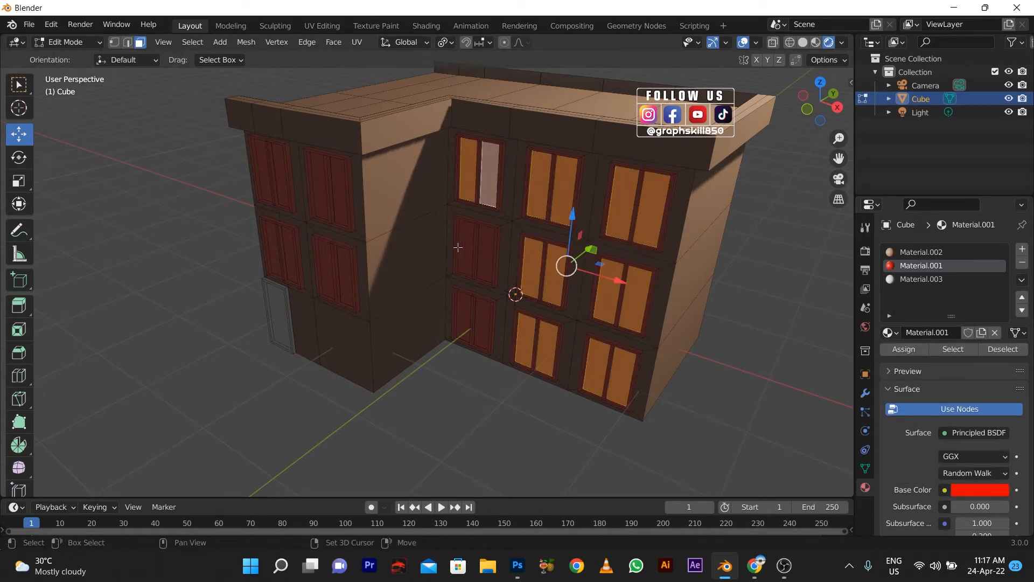
pyautogui.keyDown('shift'); pyautogui.click(483, 325); pyautogui.keyUp('shift')
pyautogui.keyDown('shift'); pyautogui.click(463, 318); pyautogui.keyUp('shift')
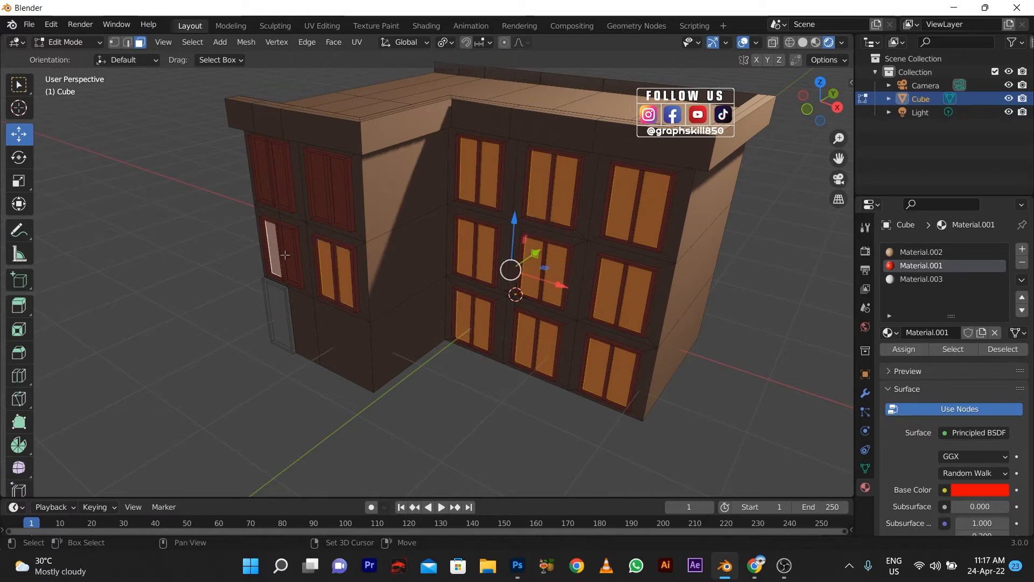
pyautogui.keyDown('shift'); pyautogui.click(285, 254); pyautogui.keyUp('shift')
pyautogui.moveTo(285, 255); pyautogui.dragTo(351, 273, button='middle')
pyautogui.moveTo(602, 296); pyautogui.dragTo(657, 304, button='middle')
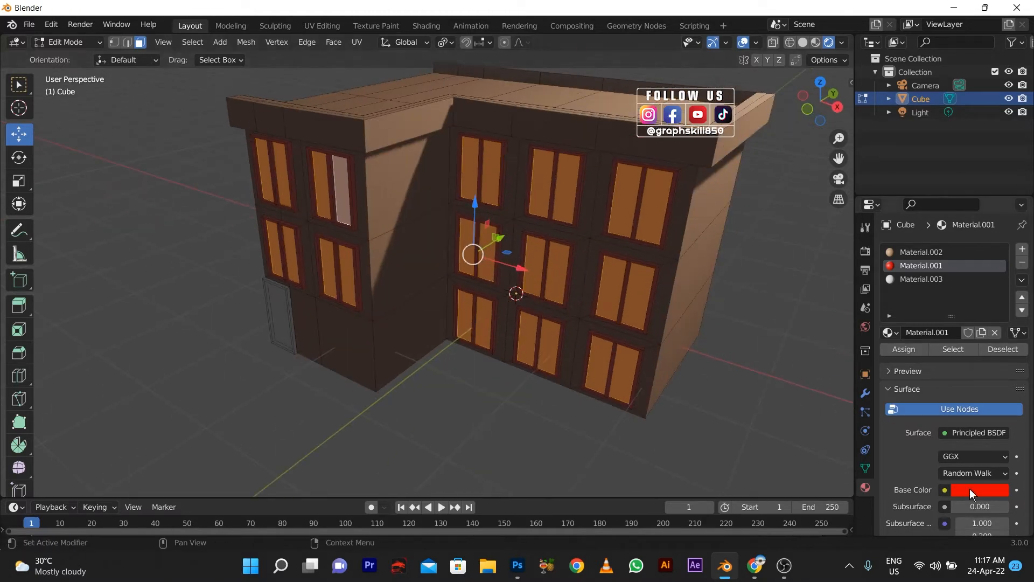
pyautogui.click(1022, 250)
pyautogui.click(904, 349)
pyautogui.click(934, 333)
# Step: Try a light orange and a pale pink base color on the window pane material
pyautogui.scroll(-2, 964, 420)
pyautogui.click(974, 446)
pyautogui.click(932, 323)
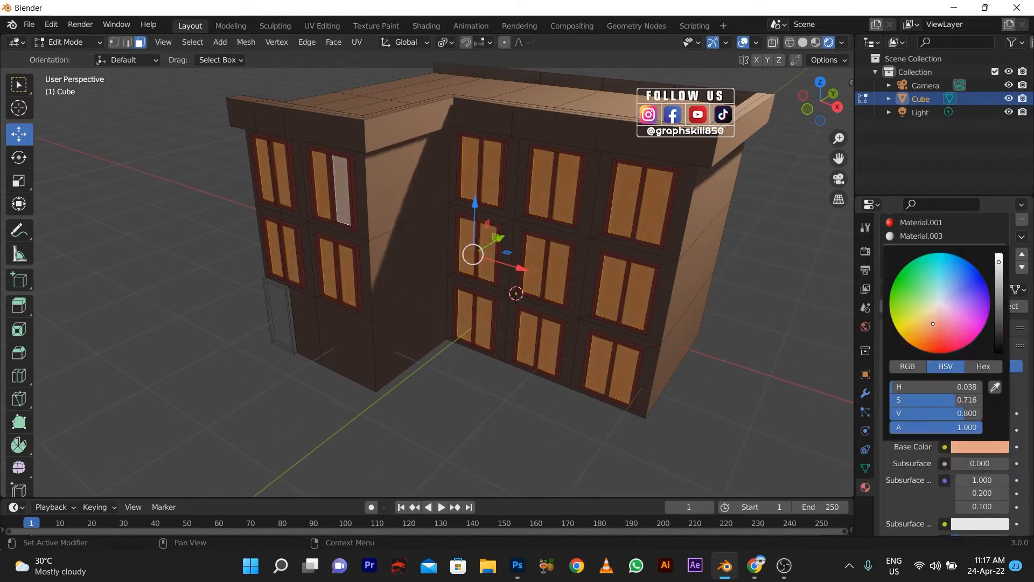
pyautogui.click(776, 334)
pyautogui.click(980, 448)
pyautogui.moveTo(933, 334); pyautogui.dragTo(930, 351)
pyautogui.moveTo(999, 264)
pyautogui.mouseDown()
pyautogui.moveTo(999, 275)
pyautogui.moveTo(999, 254)
pyautogui.mouseUp()
pyautogui.moveTo(931, 338); pyautogui.dragTo(945, 264)
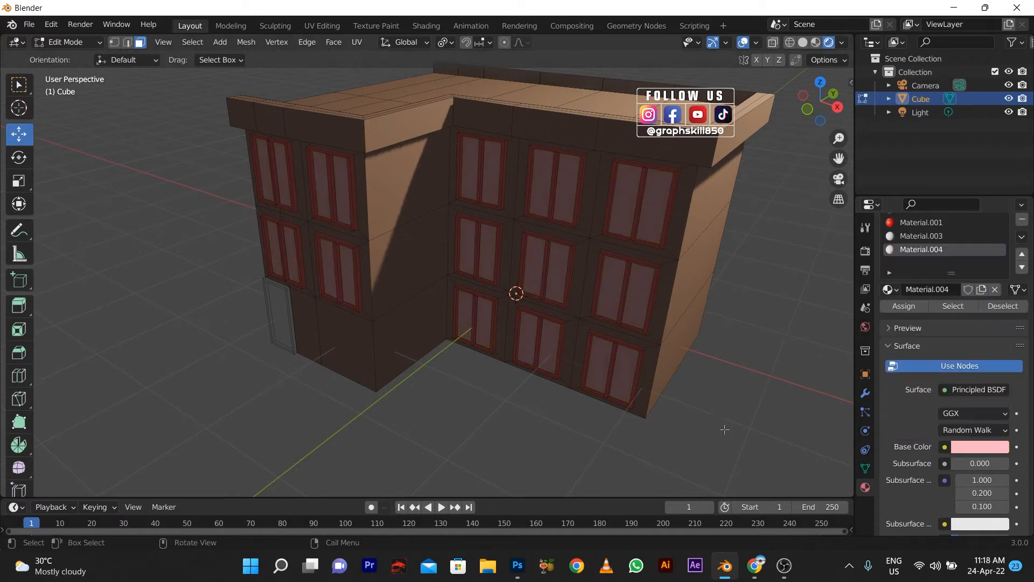
# Step: Set the window pane material's base color to pale mint (H 0.437, S 0.504, V 0.964)
pyautogui.scroll(-4, 431, 259)
pyautogui.press('Tab')
pyautogui.scroll(4, 372, 295)
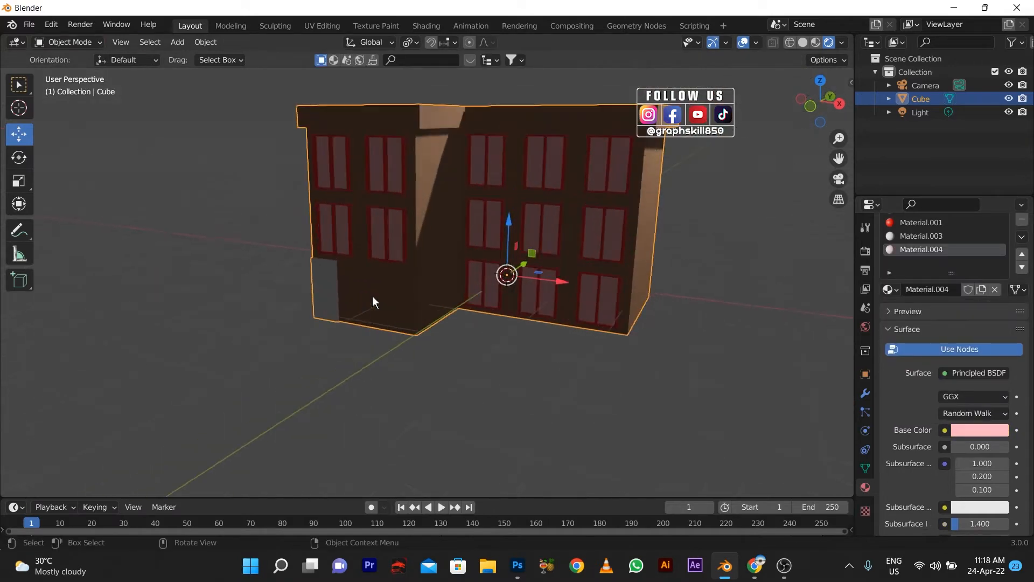
pyautogui.press('Tab')
pyautogui.click(980, 448)
pyautogui.moveTo(941, 315); pyautogui.dragTo(935, 290)
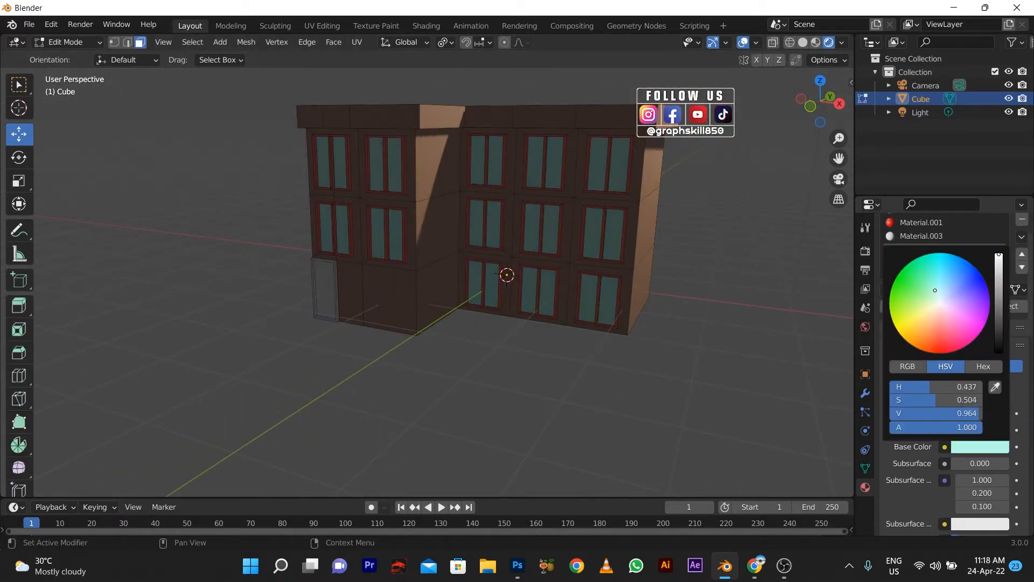
pyautogui.moveTo(701, 386); pyautogui.dragTo(421, 386, button='middle')
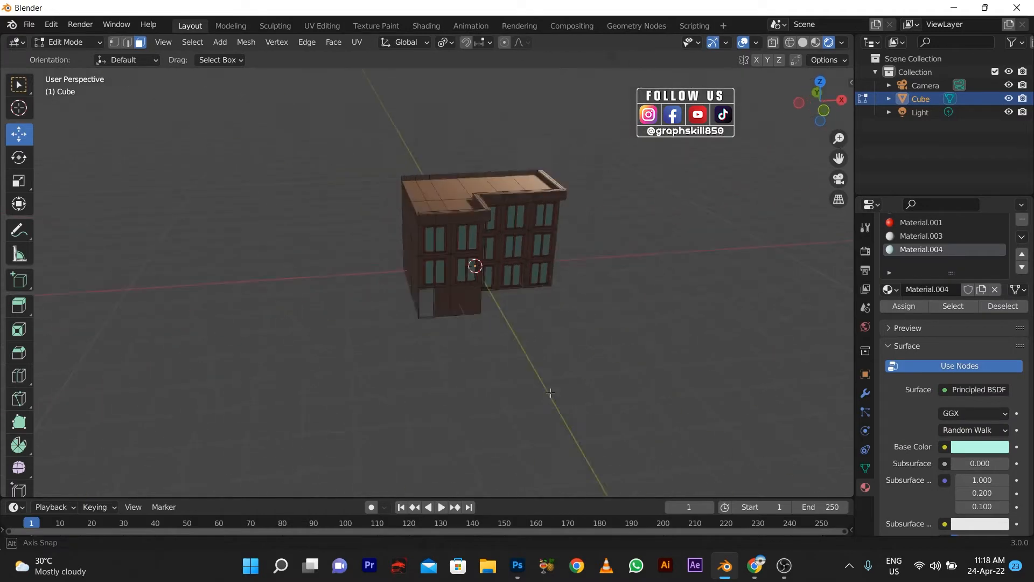
# Step: Assign a new material to the wing's door panel and give it a dark orange-red base color
pyautogui.scroll(6, 512, 272)
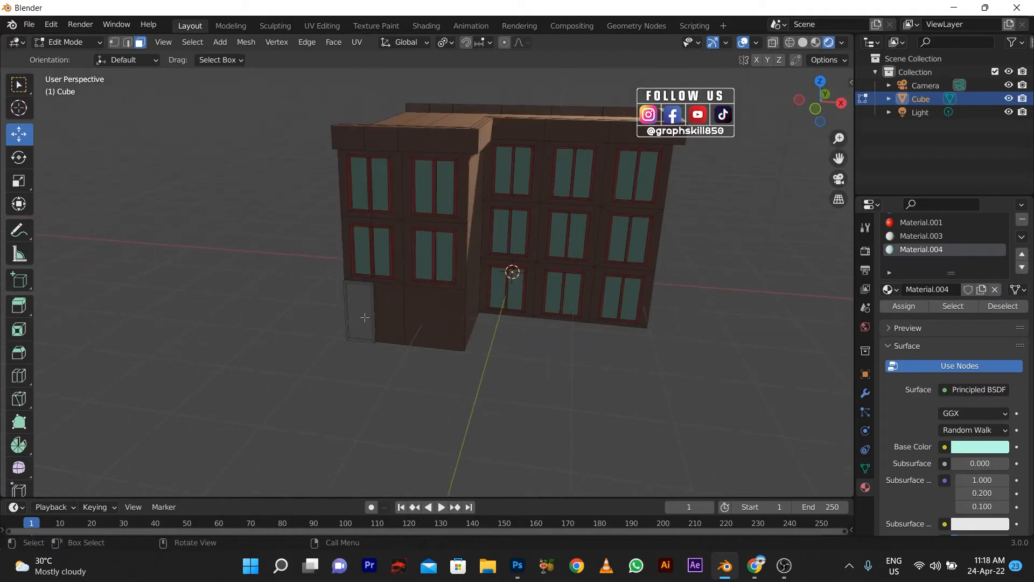
pyautogui.scroll(2, 898, 247)
pyautogui.click(909, 256)
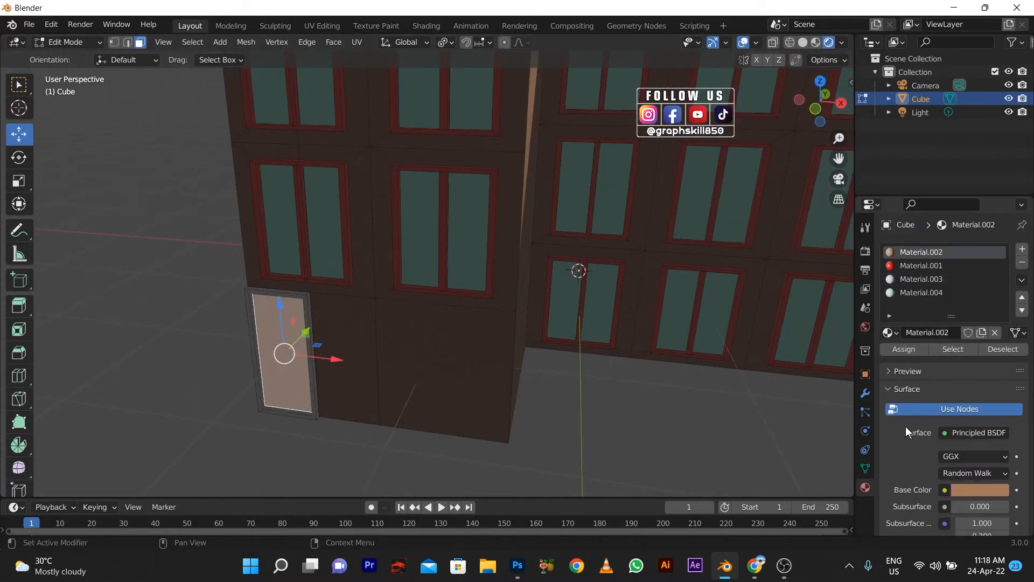
pyautogui.click(1021, 249)
pyautogui.click(957, 332)
pyautogui.scroll(-2, 958, 431)
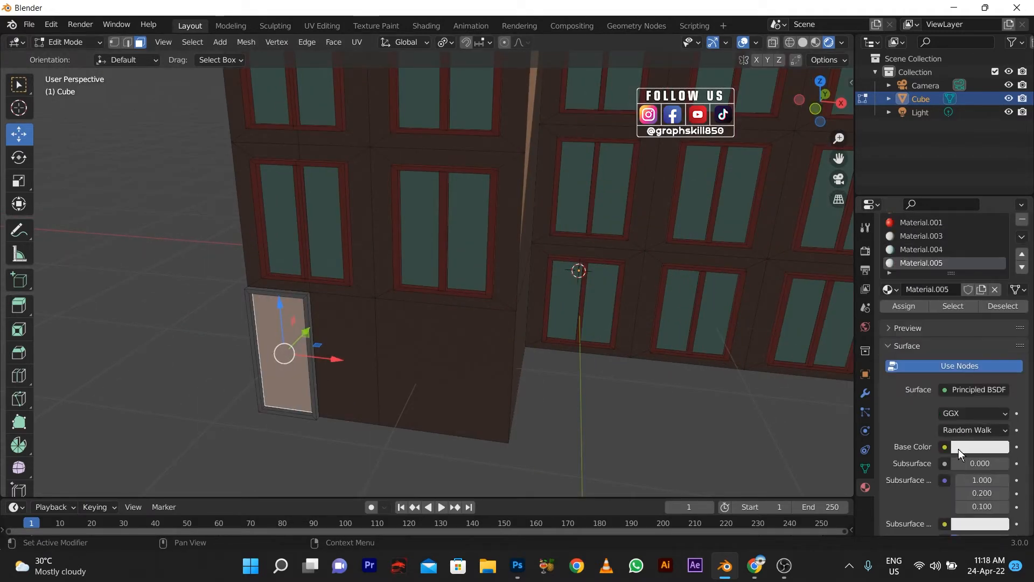
pyautogui.click(970, 447)
pyautogui.click(999, 298)
pyautogui.click(528, 421)
pyautogui.moveTo(528, 420); pyautogui.dragTo(553, 411, button='middle')
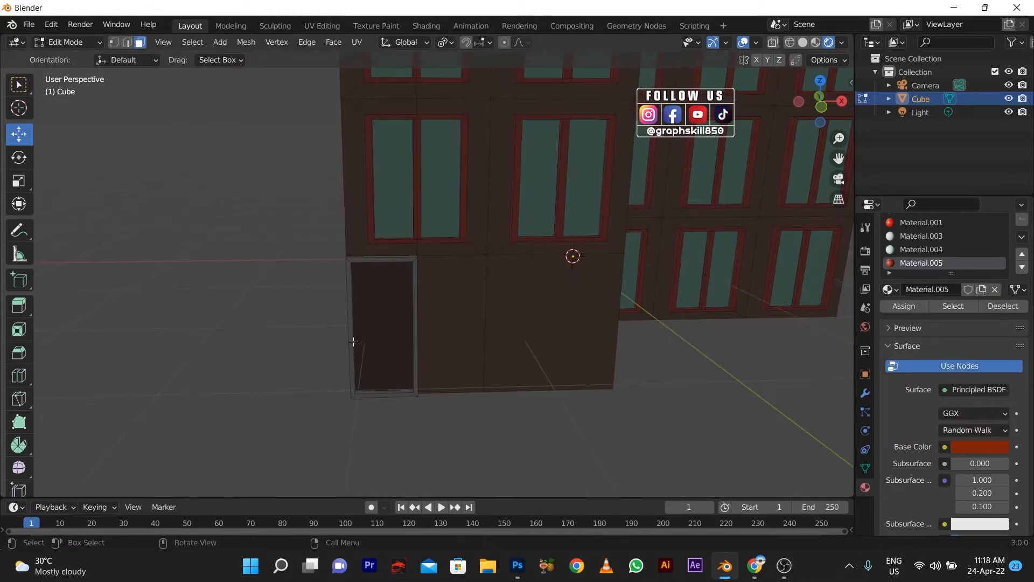
# Step: Select the whole door frame on the wing and assign the red window frame material (Material.001) to it
pyautogui.scroll(3, 372, 324)
pyautogui.click(267, 298)
pyautogui.click(304, 330)
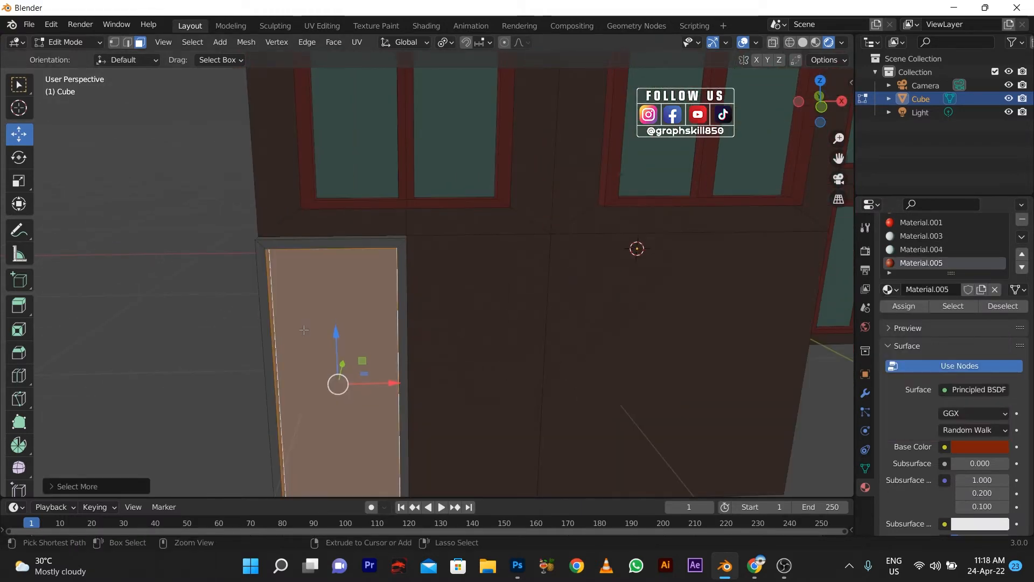
pyautogui.press('ctrl+KP_Add')
pyautogui.scroll(-5, 360, 311)
pyautogui.moveTo(360, 310); pyautogui.dragTo(456, 375, button='middle')
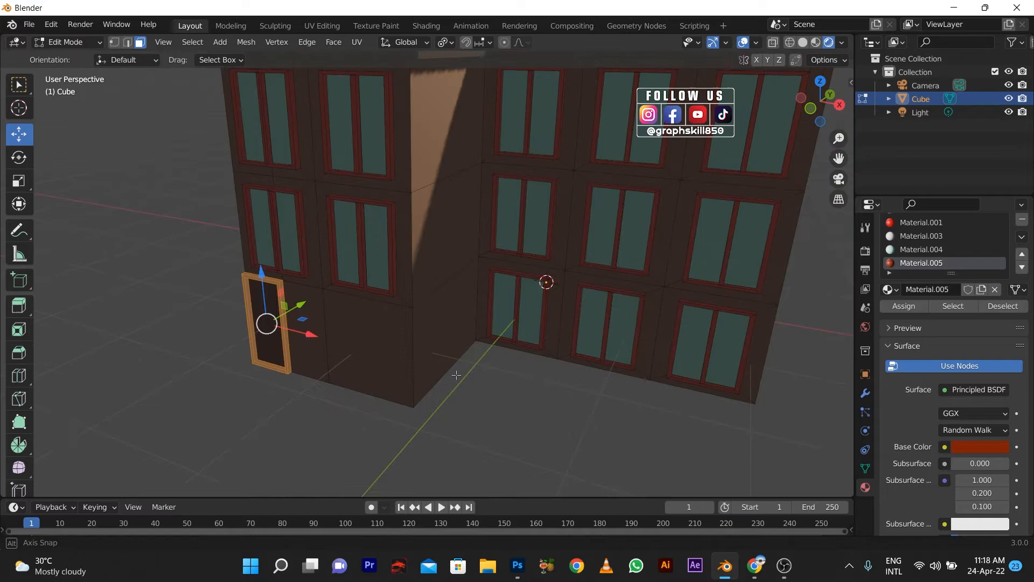
pyautogui.scroll(2, 916, 253)
pyautogui.click(913, 264)
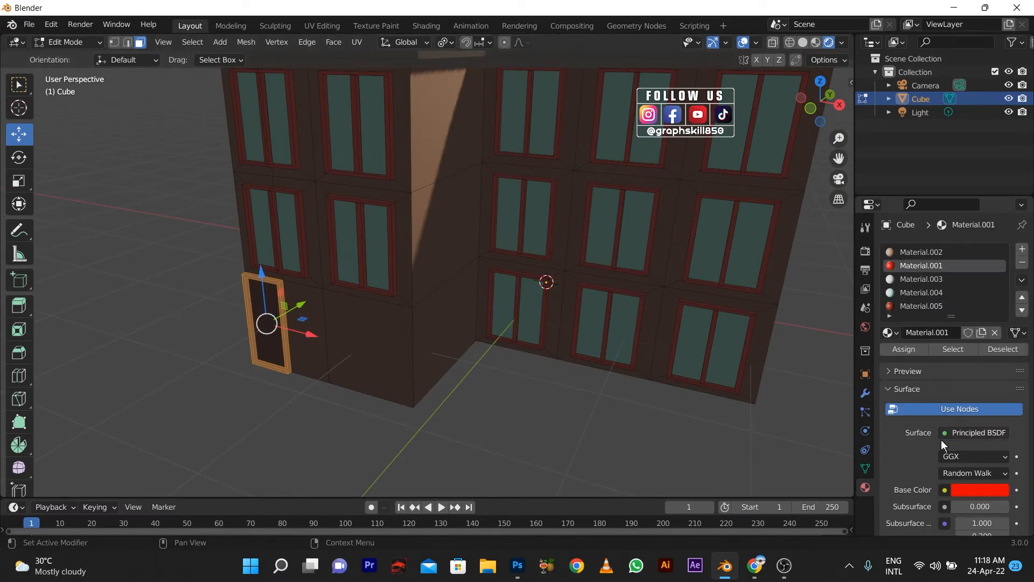
pyautogui.click(905, 351)
pyautogui.click(363, 427)
pyautogui.scroll(-2, 362, 427)
pyautogui.moveTo(363, 427); pyautogui.dragTo(464, 205, button='middle')
pyautogui.scroll(-2, 375, 408)
pyautogui.scroll(3, 376, 408)
pyautogui.press('Tab')
pyautogui.press('Tab')
# Step: Select the wing's ground-floor wall faces beside the door and the wall faces around the windows directly above
pyautogui.moveTo(404, 238); pyautogui.dragTo(424, 368, button='middle')
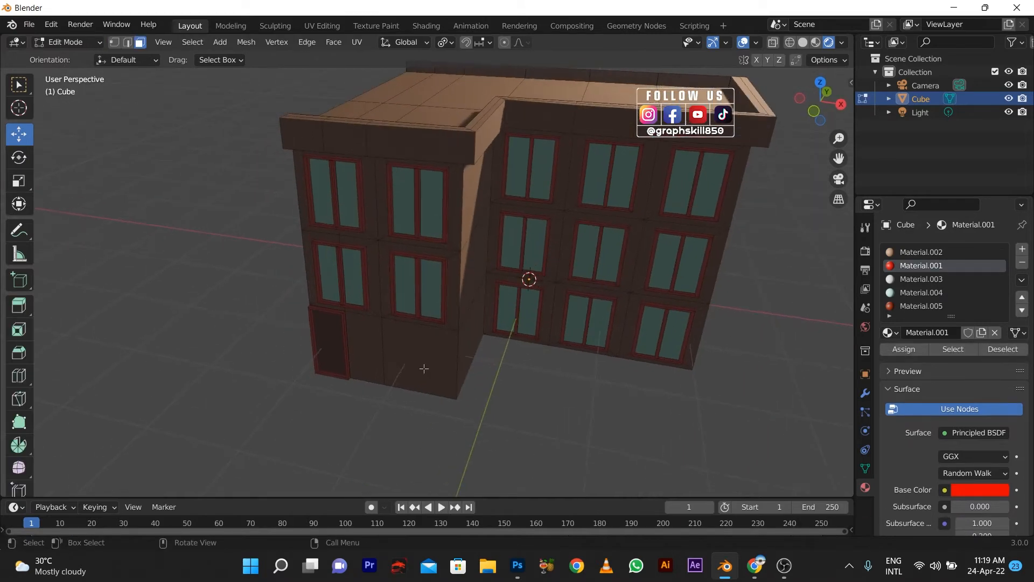
pyautogui.click(424, 369)
pyautogui.scroll(3, 377, 388)
pyautogui.moveTo(205, 356); pyautogui.dragTo(383, 241, button='middle')
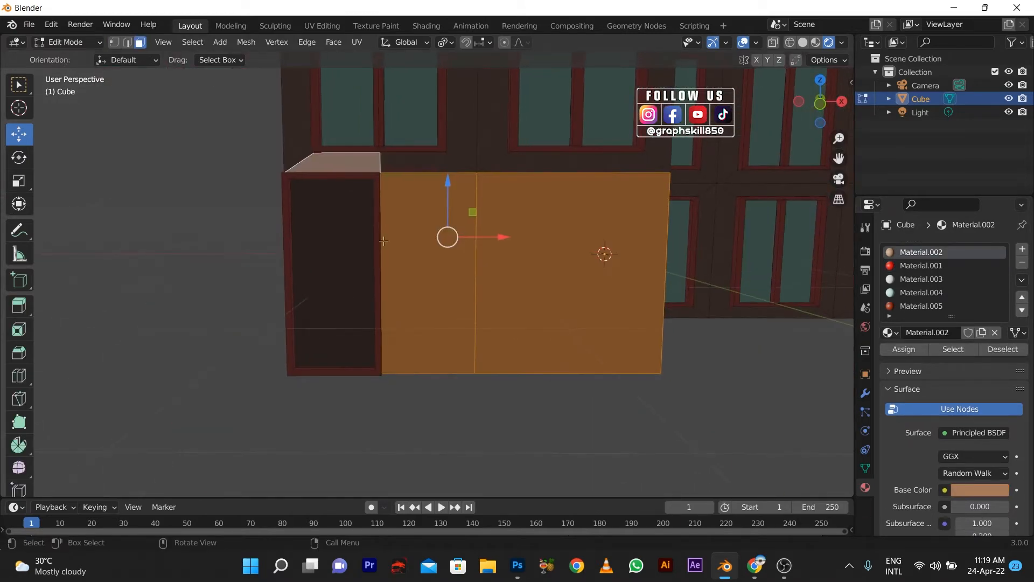
pyautogui.keyDown('shift'); pyautogui.click(414, 163); pyautogui.keyUp('shift')
pyautogui.keyDown('shift'); pyautogui.click(459, 141); pyautogui.keyUp('shift')
pyautogui.keyDown('shift'); pyautogui.click(491, 139); pyautogui.keyUp('shift')
pyautogui.keyDown('shift'); pyautogui.click(560, 163); pyautogui.keyUp('shift')
pyautogui.keyDown('shift'); pyautogui.click(654, 139); pyautogui.keyUp('shift')
pyautogui.scroll(-4, 409, 191)
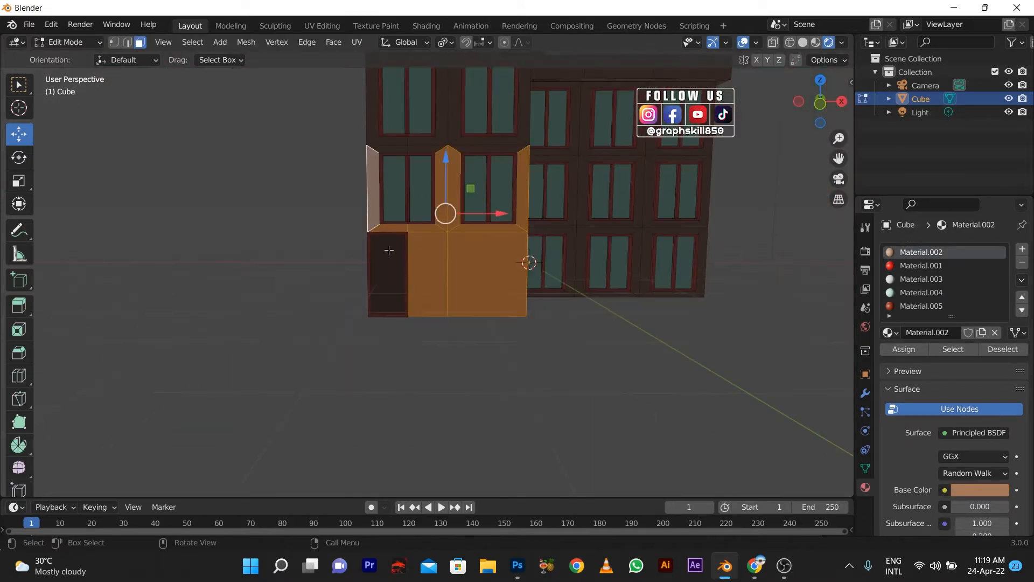
# Step: Add the remaining front wall faces around the wing's upper window row to the selection
pyautogui.press('KP_1')
pyautogui.scroll(2, 338, 357)
pyautogui.keyDown('shift'); pyautogui.click(379, 271); pyautogui.keyUp('shift')
pyautogui.keyDown('shift'); pyautogui.click(354, 285); pyautogui.keyUp('shift')
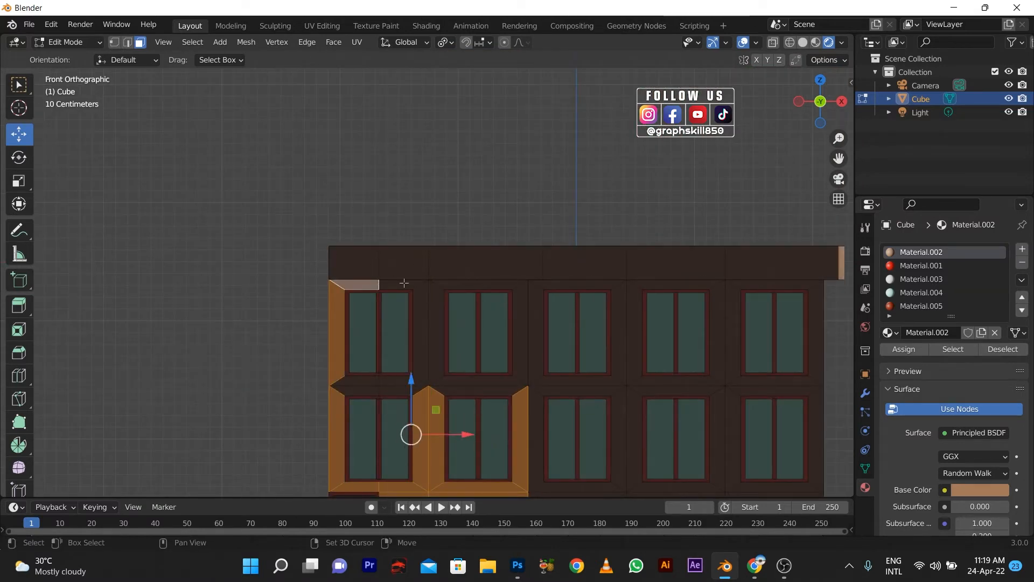
pyautogui.keyDown('shift'); pyautogui.click(404, 285); pyautogui.keyUp('shift')
pyautogui.keyDown('shift'); pyautogui.click(423, 323); pyautogui.keyUp('shift')
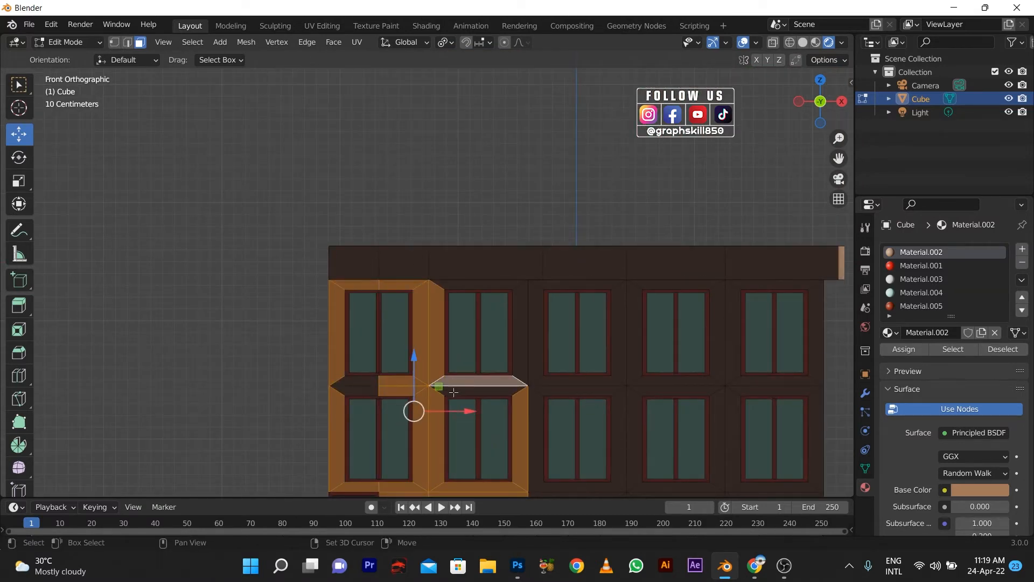
pyautogui.keyDown('shift'); pyautogui.click(520, 343); pyautogui.keyUp('shift')
pyautogui.keyDown('shift'); pyautogui.click(522, 270); pyautogui.keyUp('shift')
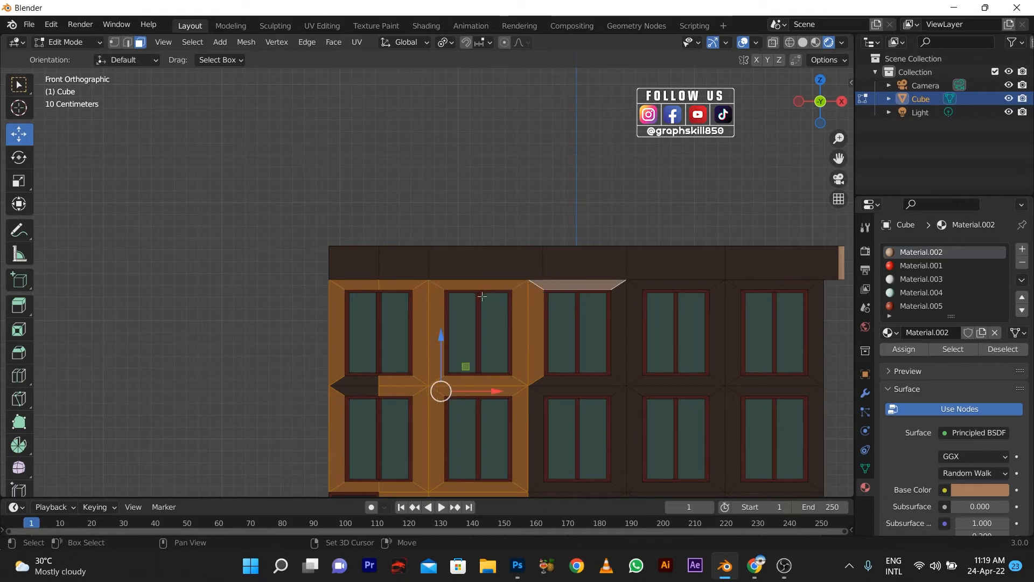
pyautogui.scroll(-3, 431, 310)
pyautogui.moveTo(380, 318); pyautogui.dragTo(356, 301, button='middle')
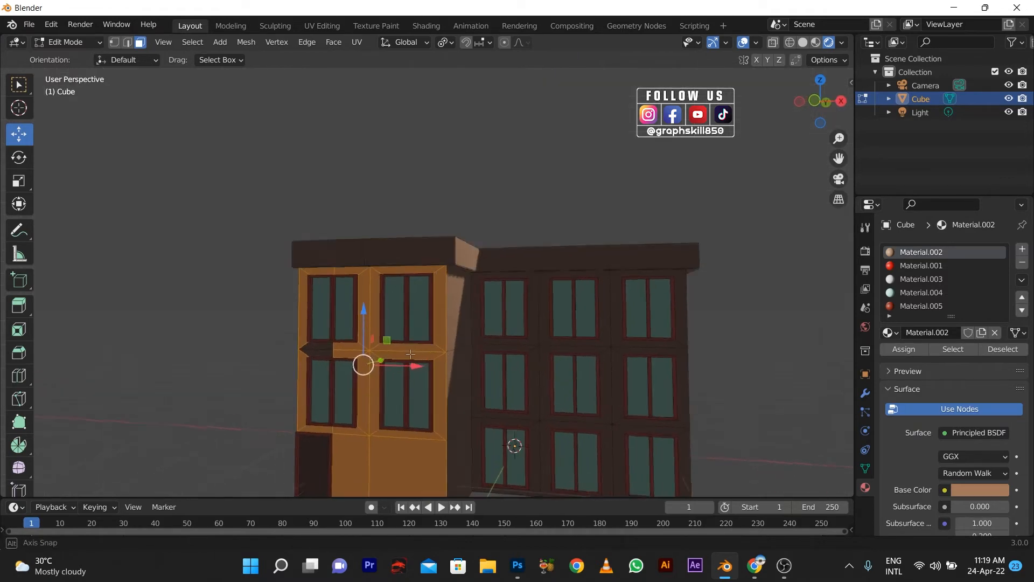
pyautogui.scroll(-2, 356, 301)
pyautogui.scroll(4, 310, 328)
# Step: Assign a new material slot to the selected wing wall faces and show the model in Material Preview shading
pyautogui.click(1022, 249)
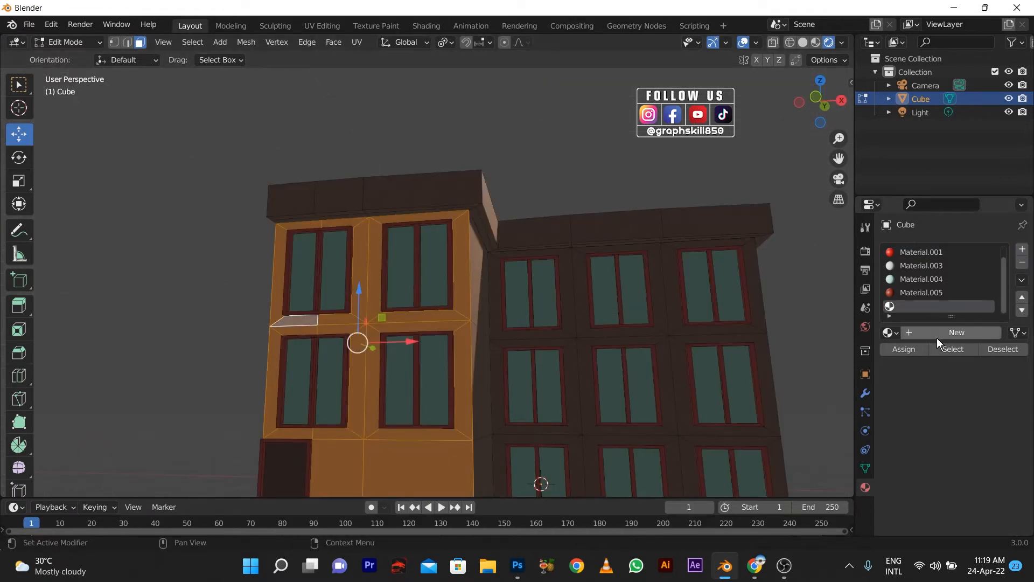
pyautogui.click(904, 349)
pyautogui.scroll(-4, 582, 280)
pyautogui.moveTo(581, 280); pyautogui.dragTo(539, 323, button='middle')
pyautogui.click(815, 43)
pyautogui.moveTo(352, 335); pyautogui.dragTo(385, 330, button='middle')
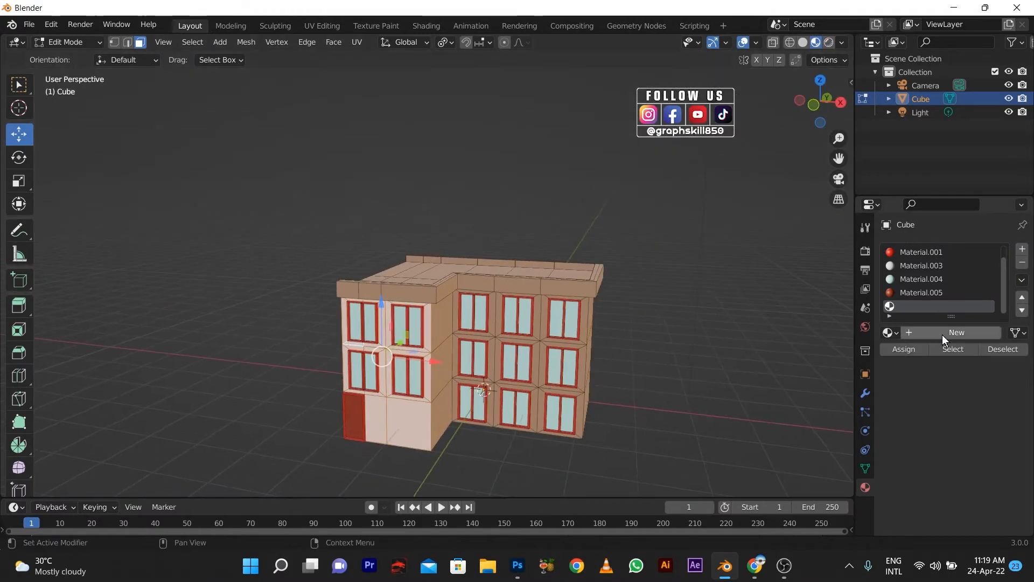
# Step: Create the wing wall material with a yellow base color and apply it to the wing's side wall too
pyautogui.click(942, 333)
pyautogui.click(968, 492)
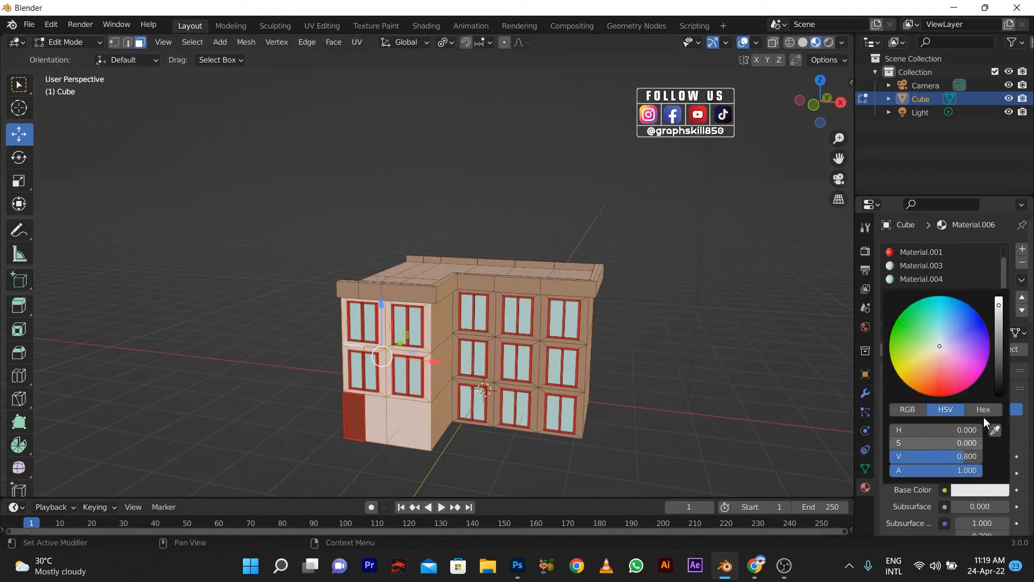
pyautogui.moveTo(937, 380); pyautogui.dragTo(917, 369)
pyautogui.click(440, 349)
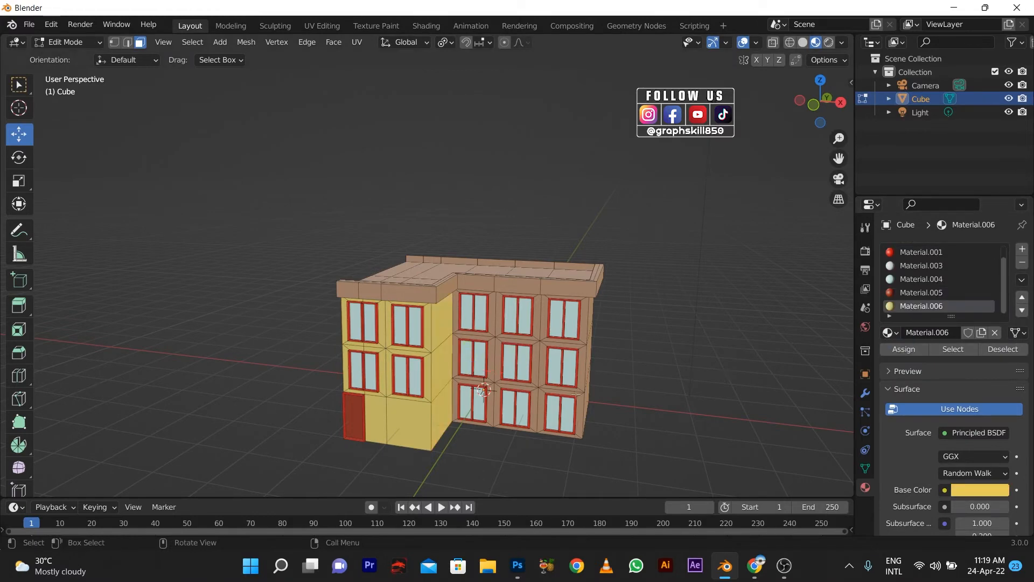
pyautogui.moveTo(495, 389)
pyautogui.mouseDown(button='middle')
pyautogui.moveTo(573, 416)
pyautogui.moveTo(492, 389)
pyautogui.moveTo(448, 393)
pyautogui.moveTo(450, 428)
pyautogui.moveTo(466, 428)
pyautogui.mouseUp(button='middle')
# Step: Switch to Rendered shading in Object Mode and add a Mirror modifier on the X axis to the building
pyautogui.press('Tab')
pyautogui.click(830, 44)
pyautogui.moveTo(409, 448); pyautogui.dragTo(474, 458, button='middle')
pyautogui.click(865, 392)
pyautogui.click(953, 248)
pyautogui.click(750, 402)
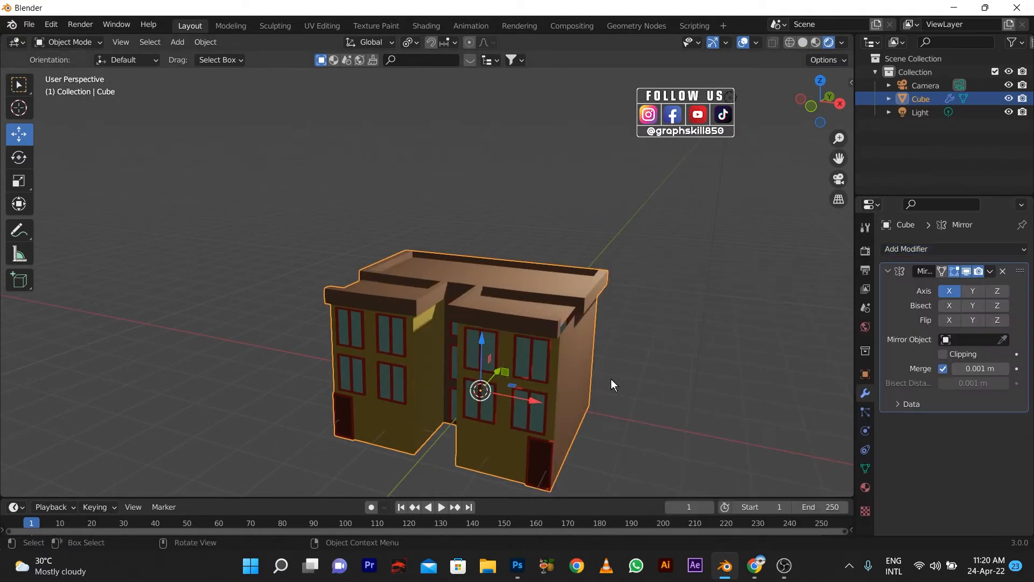
# Step: Select the building's entire mesh in wireframe and move it along X away from its mirrored half
pyautogui.moveTo(533, 400); pyautogui.dragTo(512, 396)
pyautogui.press('Tab')
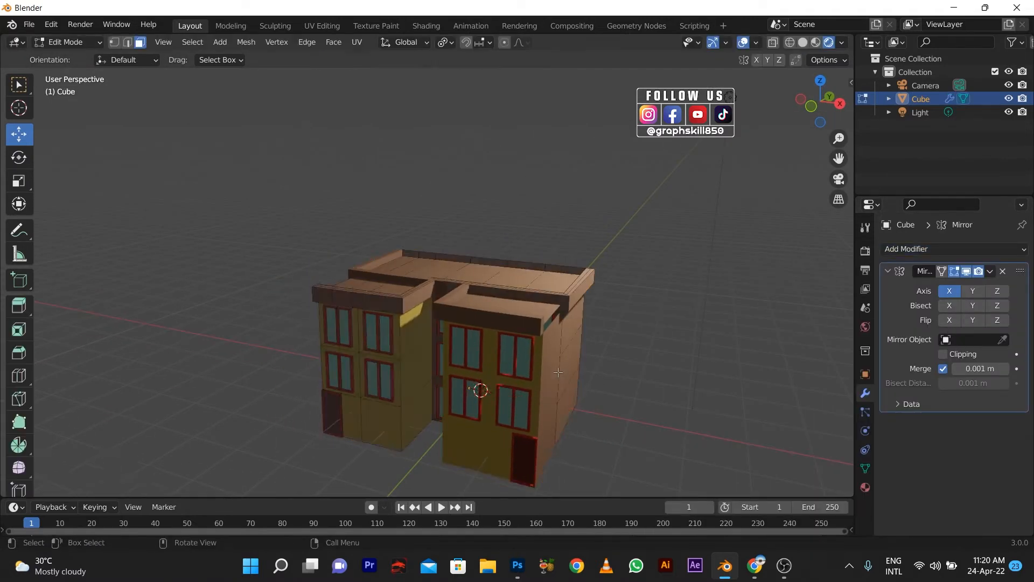
pyautogui.scroll(-3, 431, 334)
pyautogui.moveTo(266, 203); pyautogui.dragTo(516, 442)
pyautogui.click(788, 45)
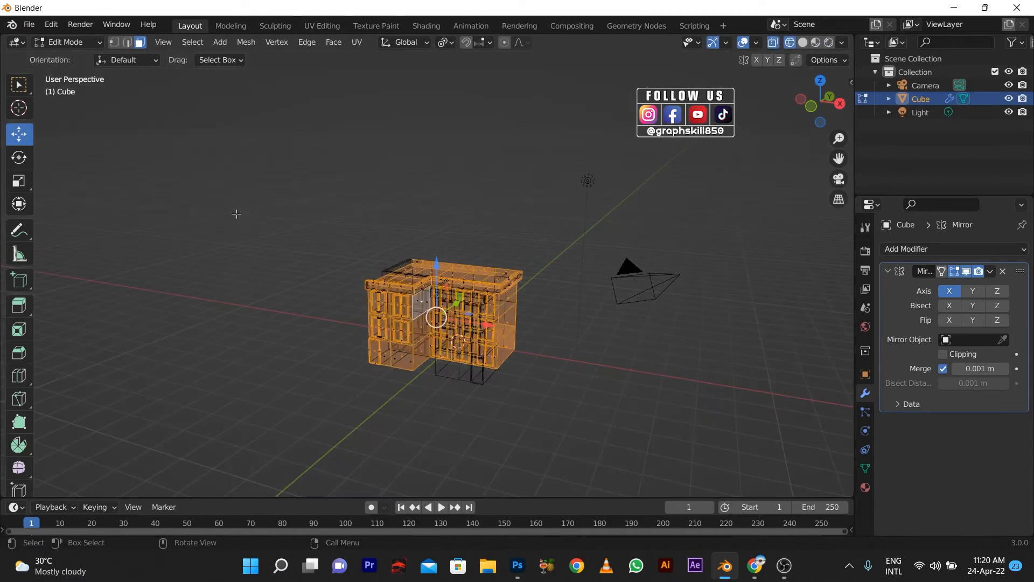
pyautogui.moveTo(237, 215); pyautogui.dragTo(568, 450)
pyautogui.moveTo(484, 324); pyautogui.dragTo(546, 333)
# Step: Enable Clipping on the Mirror modifier and shift the mesh along X until both wing halves join at a central double door
pyautogui.click(942, 354)
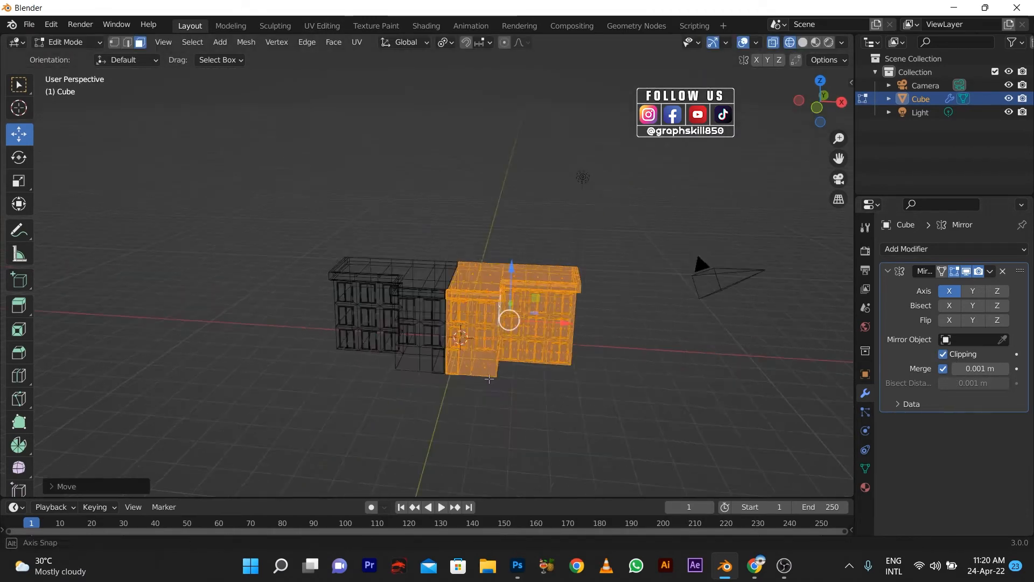
pyautogui.moveTo(694, 250); pyautogui.dragTo(660, 364, button='middle')
pyautogui.click(803, 42)
pyautogui.scroll(4, 716, 399)
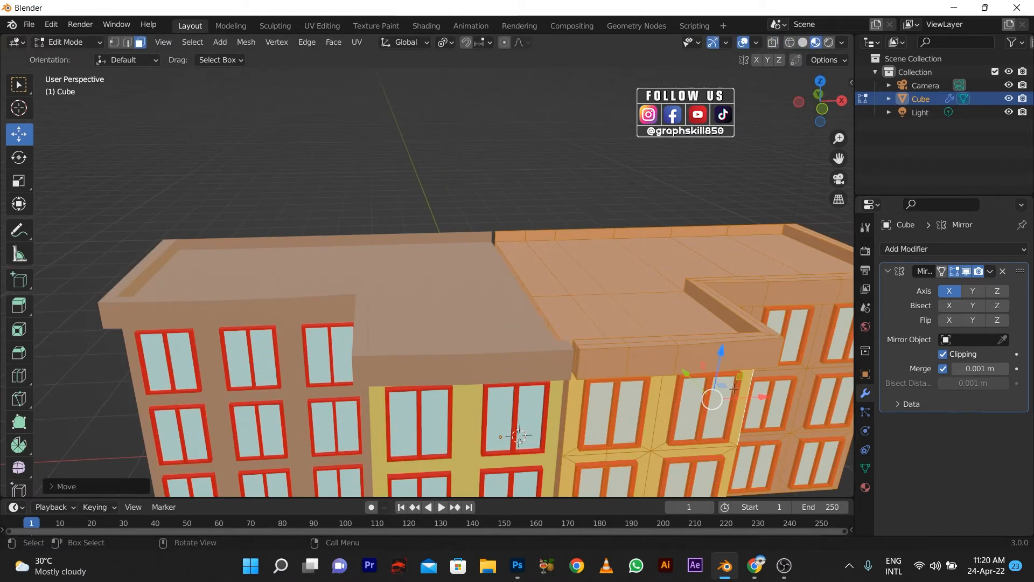
pyautogui.press('g')
pyautogui.moveTo(743, 399); pyautogui.dragTo(742, 399)
pyautogui.scroll(-5, 742, 399)
pyautogui.press('KP_1')
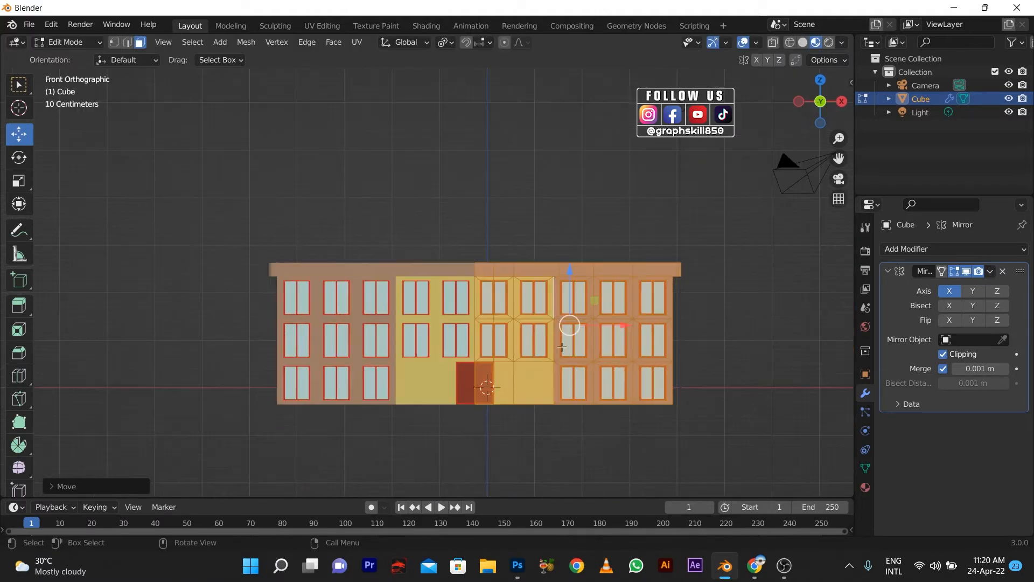
pyautogui.press('Tab')
pyautogui.moveTo(434, 382); pyautogui.dragTo(441, 283, button='middle')
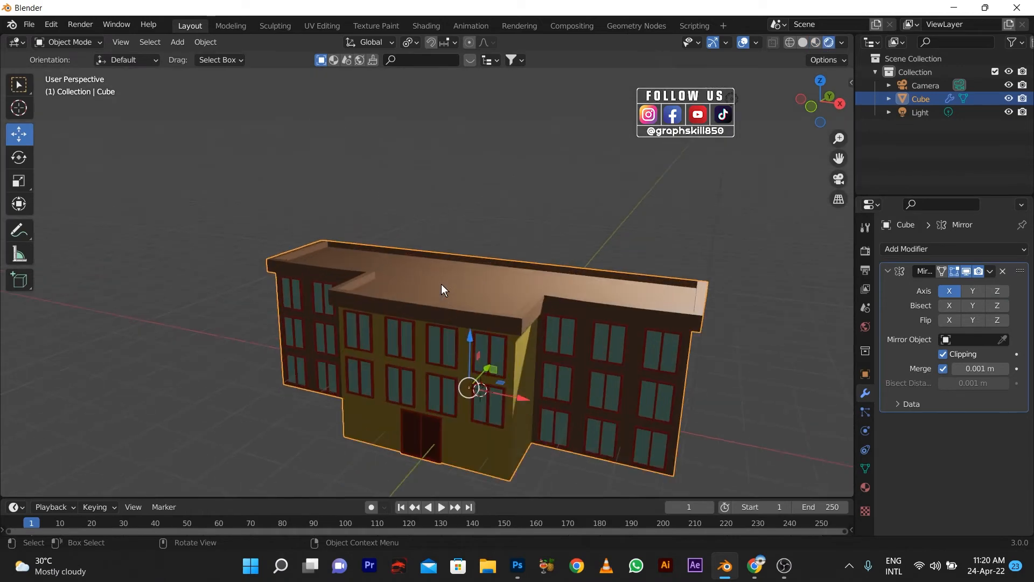
# Step: Select the loop of faces forming the outer rim of the roof
pyautogui.press('`')
pyautogui.click(307, 273)
pyautogui.moveTo(409, 324); pyautogui.dragTo(280, 344, button='middle')
pyautogui.press('Tab')
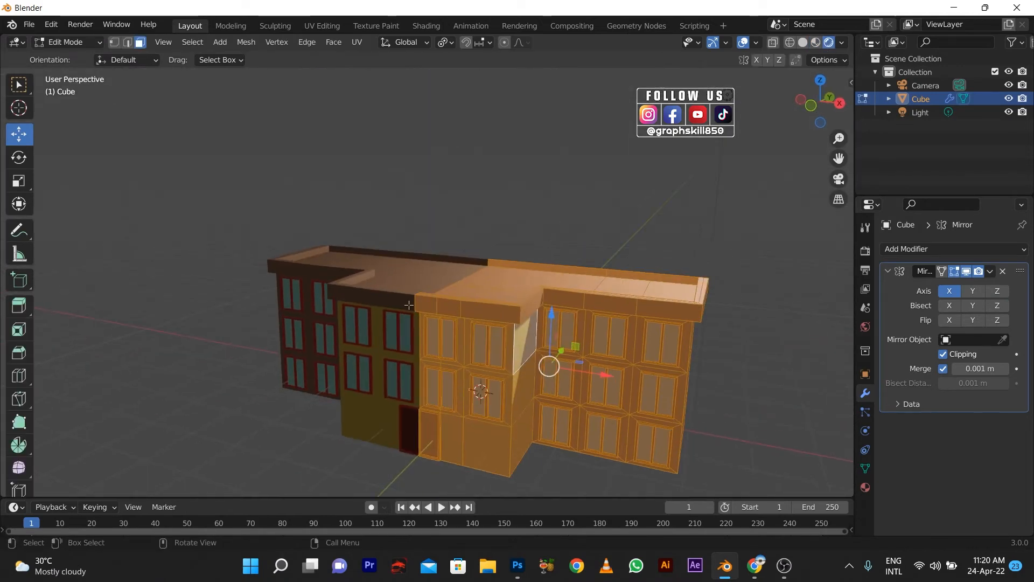
pyautogui.click(427, 303)
pyautogui.keyDown('alt'); pyautogui.click(437, 306); pyautogui.keyUp('alt')
pyautogui.scroll(2, 527, 305)
pyautogui.scroll(-3, 527, 305)
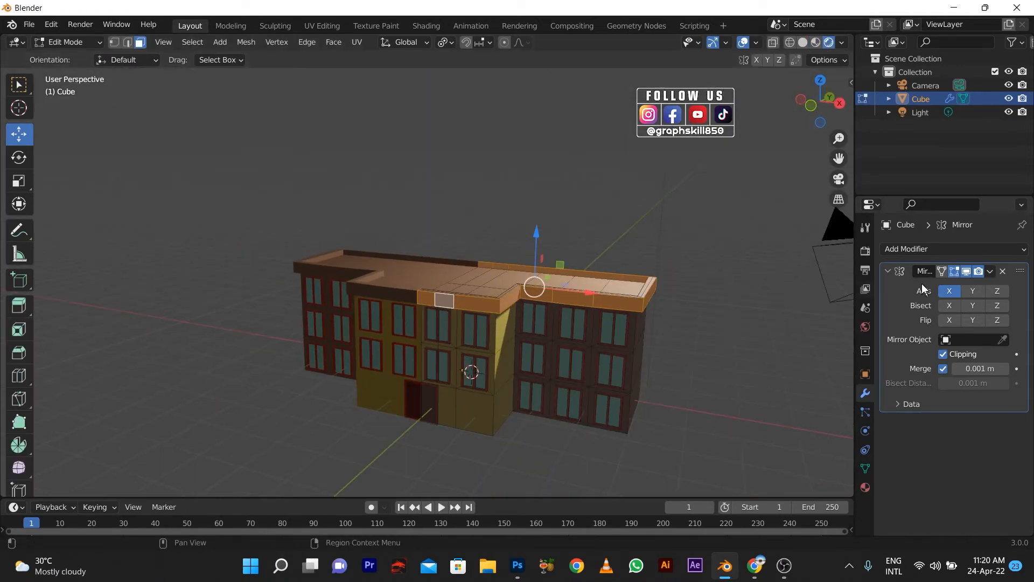
# Step: Assign a new material (Material.007) to the roof rim and set its base color to a very pale lavender-white
pyautogui.click(865, 488)
pyautogui.click(1022, 249)
pyautogui.click(904, 349)
pyautogui.click(955, 330)
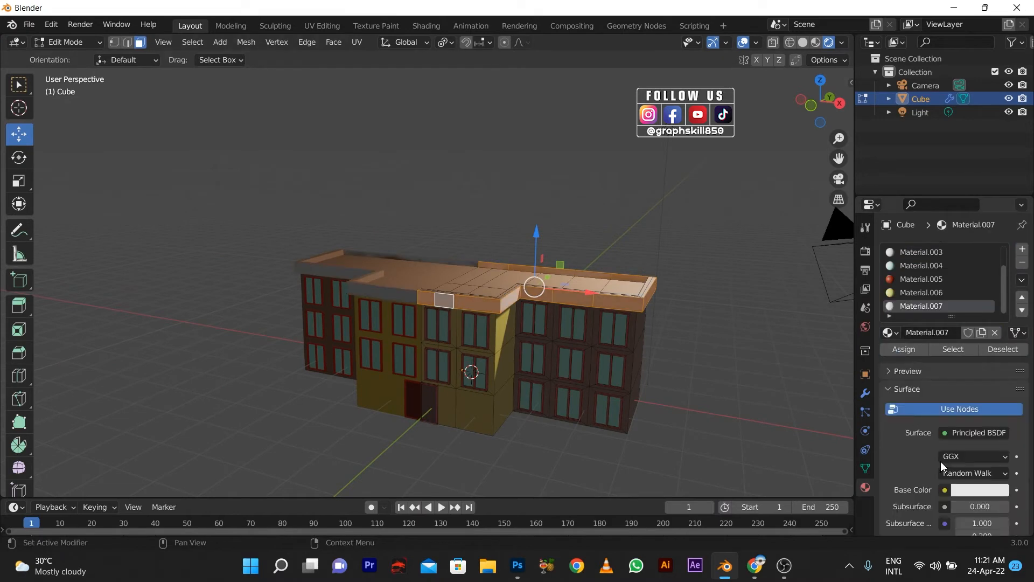
pyautogui.click(899, 295)
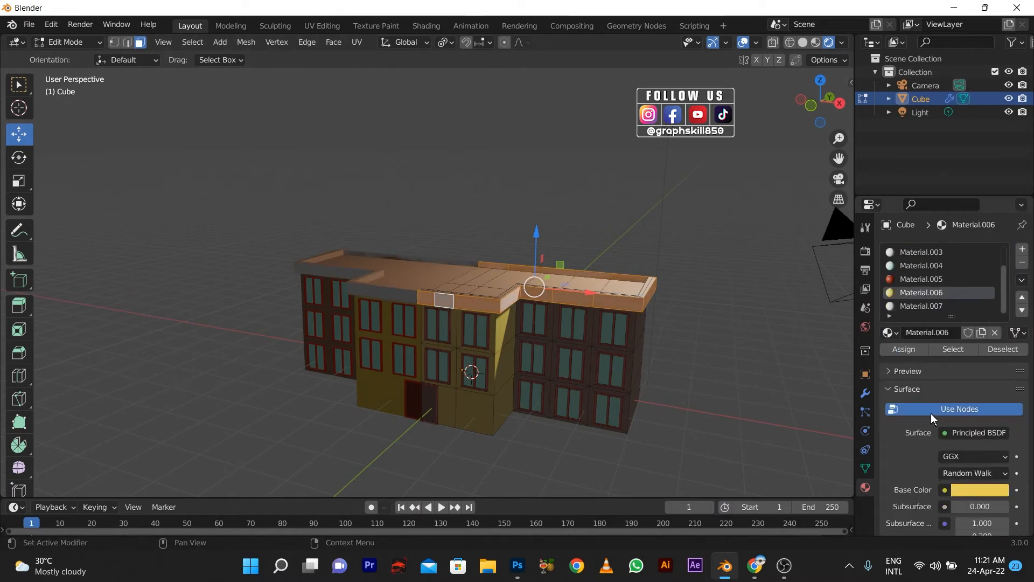
pyautogui.click(978, 489)
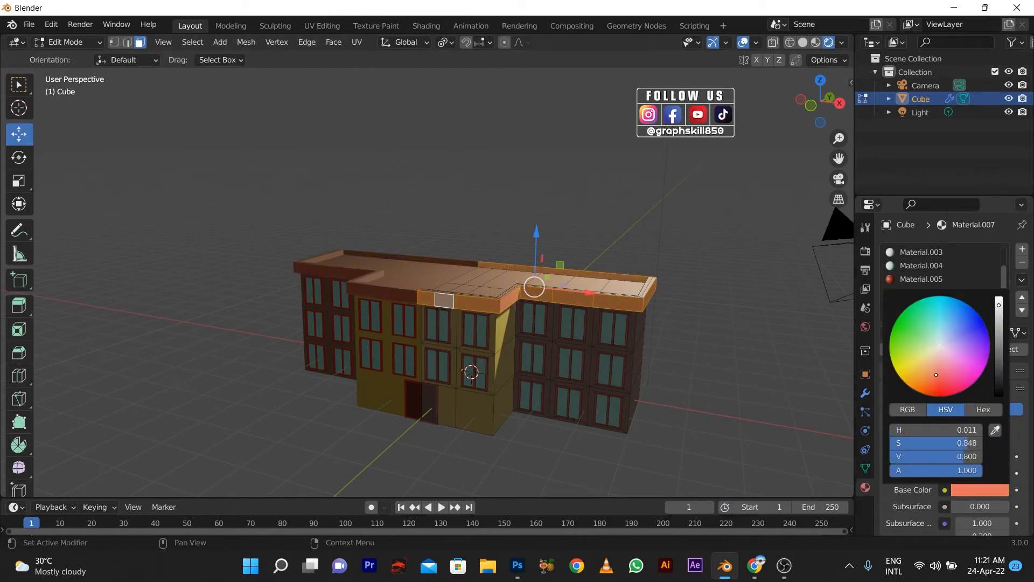
pyautogui.moveTo(932, 348); pyautogui.dragTo(942, 344)
pyautogui.press('Tab')
pyautogui.moveTo(435, 421); pyautogui.dragTo(491, 420, button='middle')
# Step: Select the horizontal edges of the upper floor line across the wing, the main facade and the building's end wall
pyautogui.press('Tab')
pyautogui.scroll(3, 491, 420)
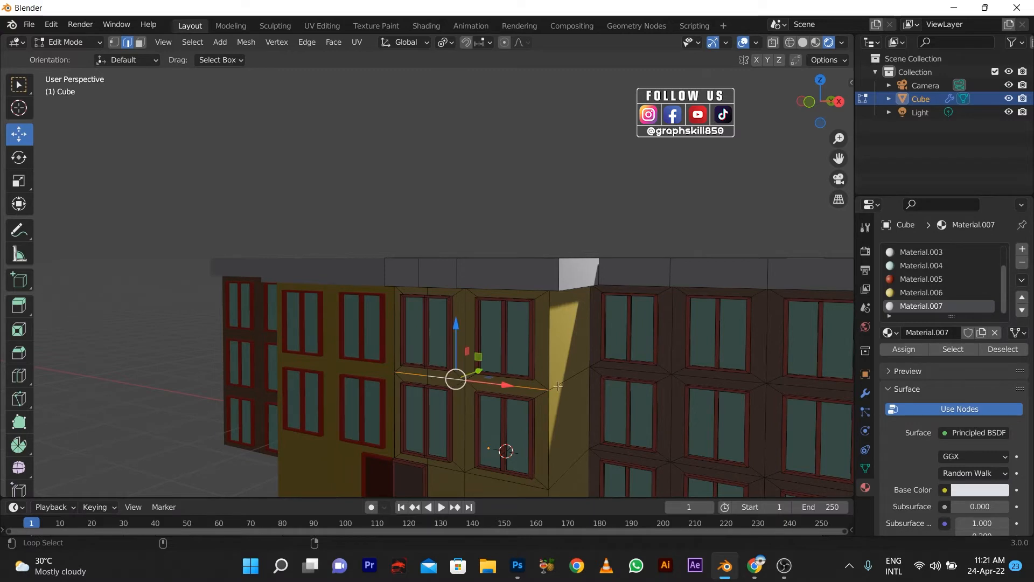
pyautogui.scroll(4, 619, 375)
pyautogui.keyDown('shift'); pyautogui.click(713, 434); pyautogui.keyUp('shift')
pyautogui.scroll(-6, 714, 435)
pyautogui.scroll(4, 587, 370)
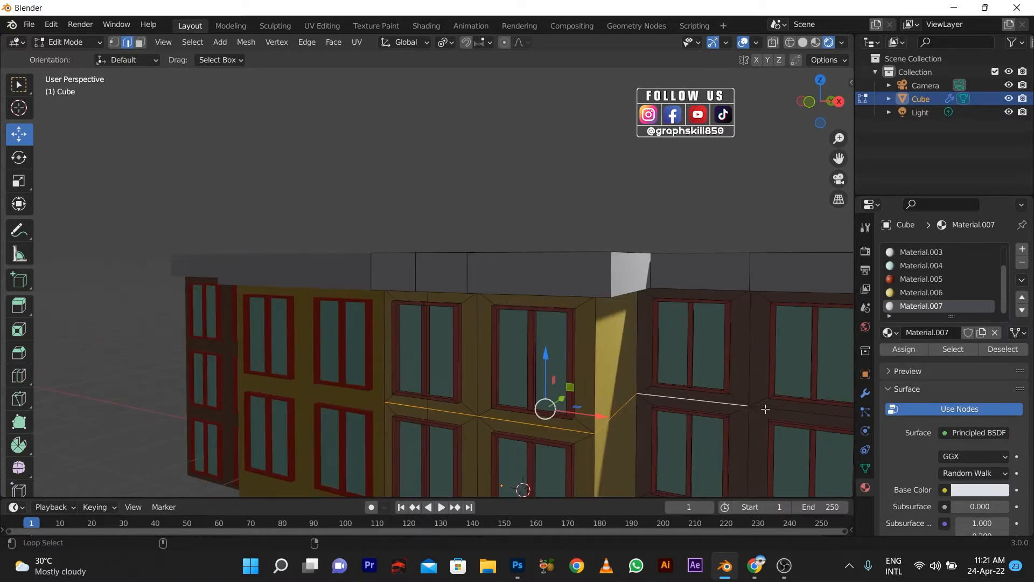
pyautogui.keyDown('shift'); pyautogui.click(765, 408); pyautogui.keyUp('shift')
pyautogui.scroll(-5, 754, 408)
pyautogui.moveTo(582, 403); pyautogui.dragTo(567, 412, button='middle')
pyautogui.scroll(3, 568, 411)
pyautogui.scroll(-3, 591, 356)
pyautogui.keyDown('alt'); pyautogui.keyDown('shift'); pyautogui.click(592, 355); pyautogui.keyUp('shift'); pyautogui.keyUp('alt')
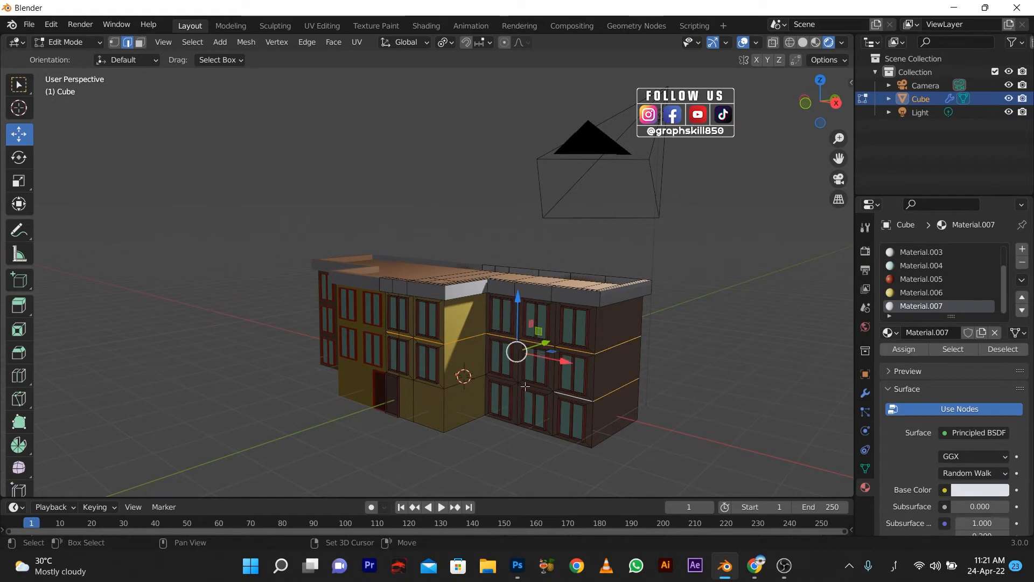
# Step: Add the remaining wing edges to the lower floor-line selection and bevel both floor lines into narrow bands
pyautogui.scroll(5, 522, 393)
pyautogui.keyDown('shift'); pyautogui.click(534, 218); pyautogui.keyUp('shift')
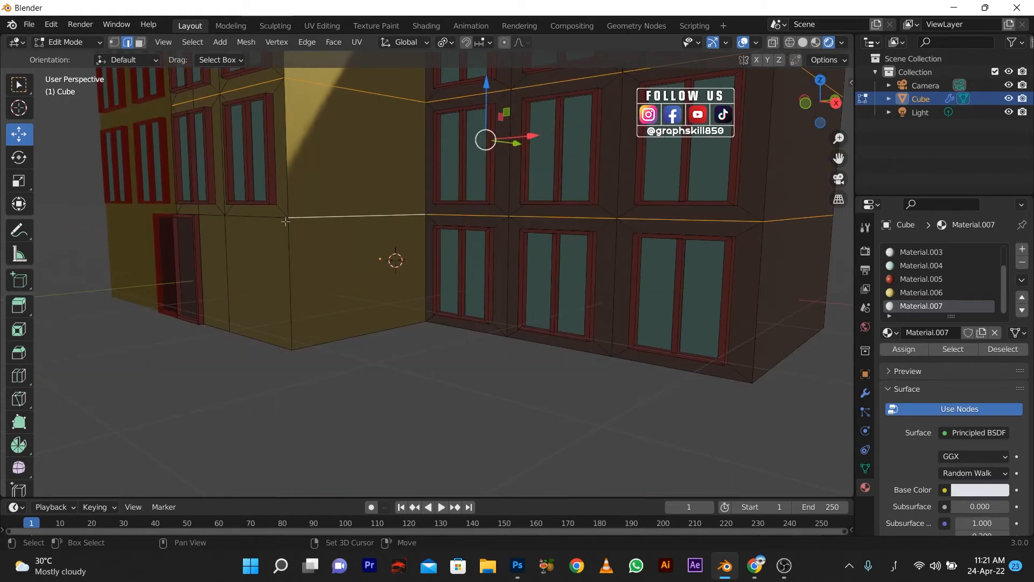
pyautogui.scroll(-7, 209, 216)
pyautogui.scroll(2, 404, 269)
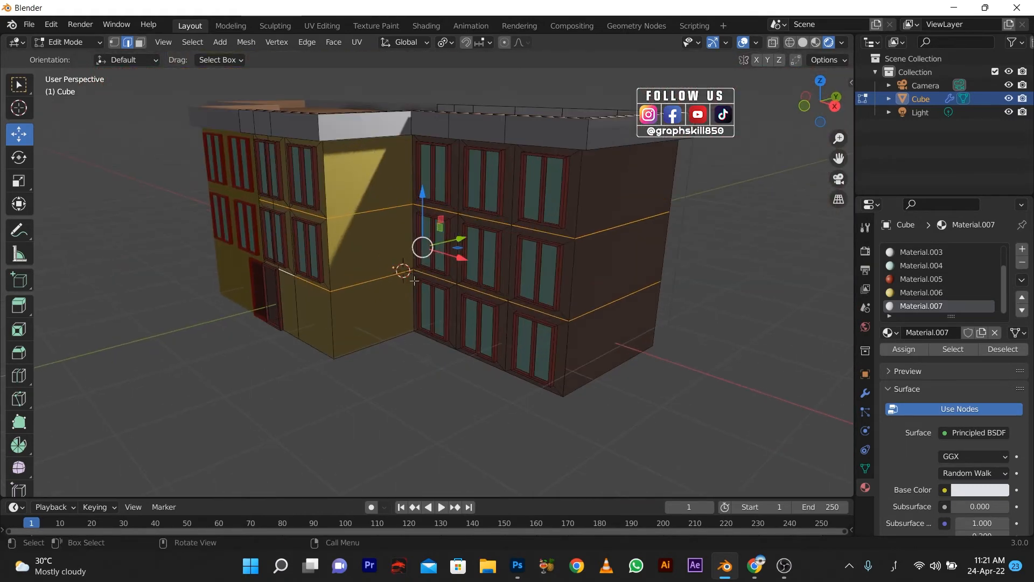
pyautogui.hotkey('ctrl', 'b')
pyautogui.click(424, 286)
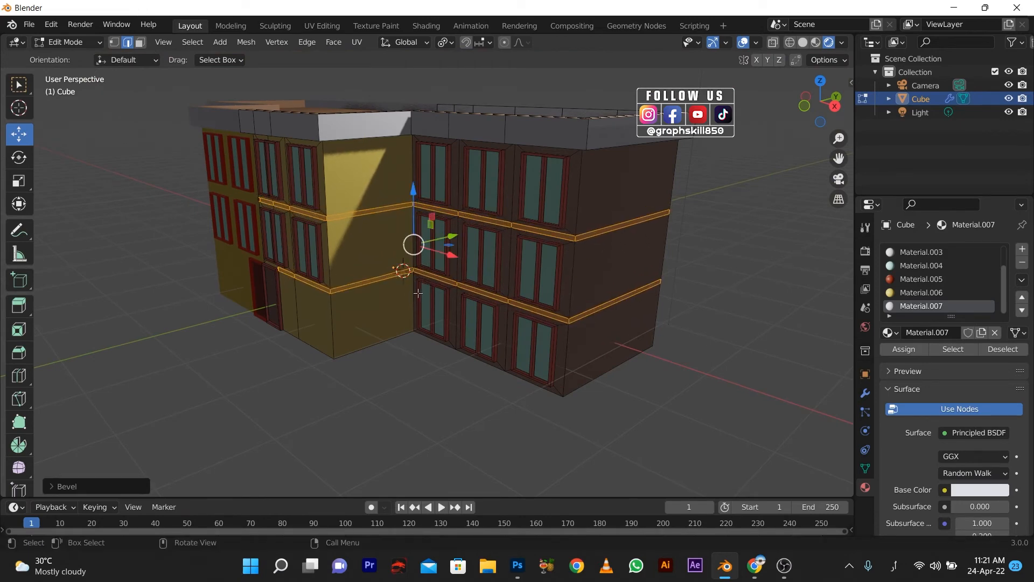
# Step: Extrude the bevelled floor-line bands slightly outward along their normals and assign Material.007 to them
pyautogui.press('super')
pyautogui.press('super')
pyautogui.moveTo(242, 357); pyautogui.dragTo(277, 358, button='middle')
pyautogui.hotkey('alt', 'e')
pyautogui.click(312, 319)
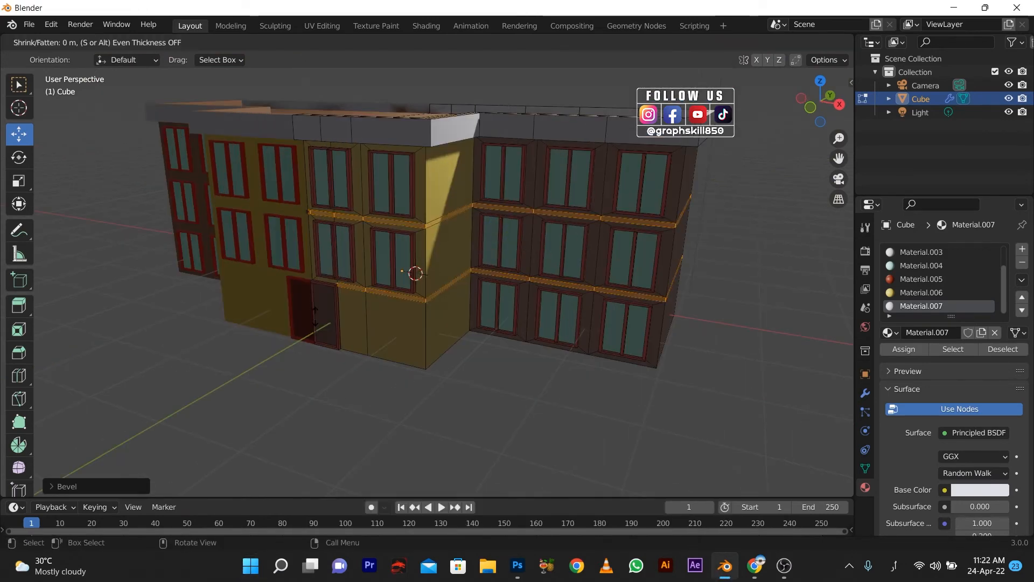
pyautogui.click(522, 330)
pyautogui.moveTo(521, 329); pyautogui.dragTo(502, 328, button='middle')
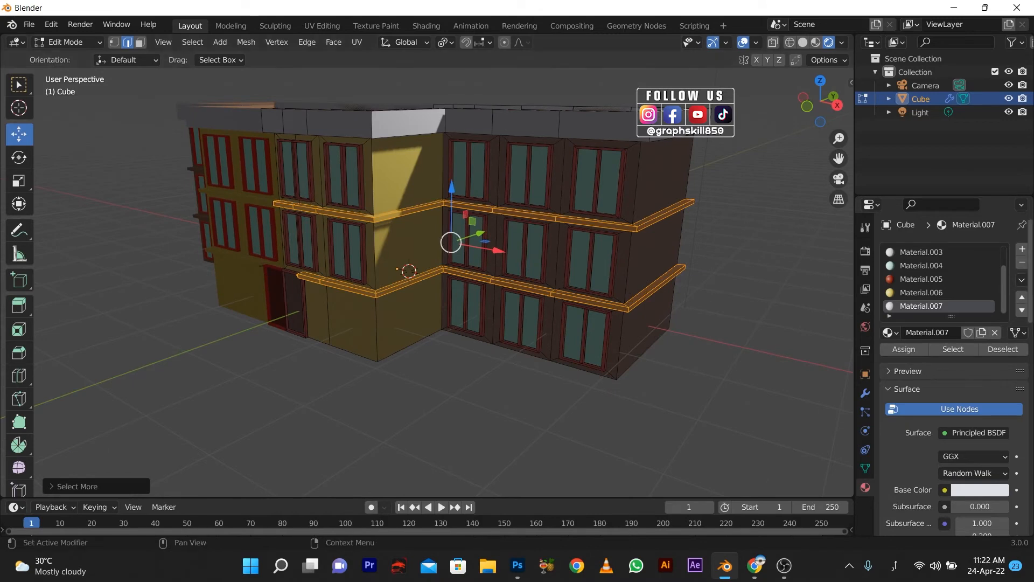
pyautogui.click(503, 383)
# Step: Select the building's underside faces and extrude them downward to form a base plinth
pyautogui.moveTo(503, 383); pyautogui.dragTo(457, 236, button='middle')
pyautogui.press('Tab')
pyautogui.press('Tab')
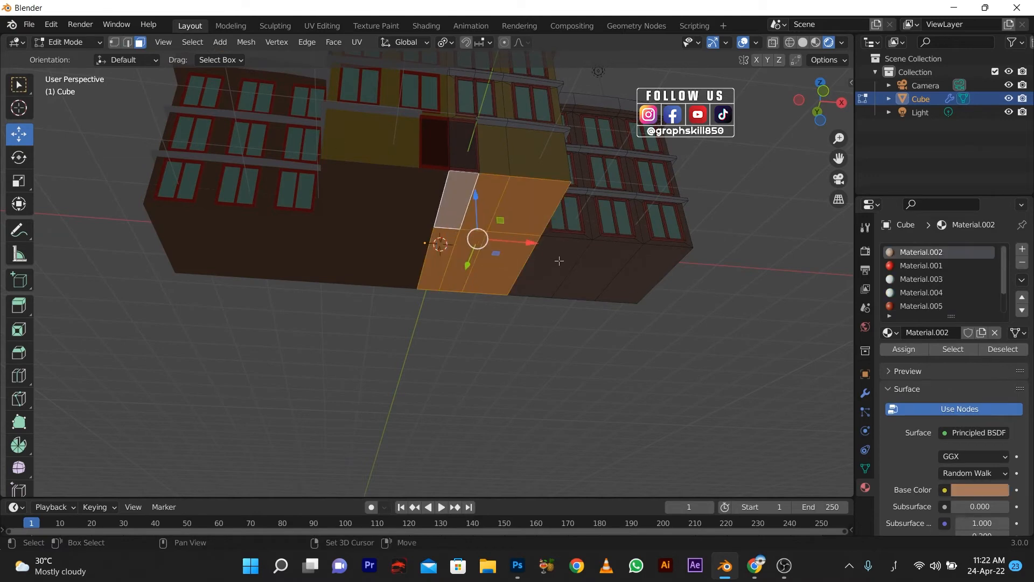
pyautogui.moveTo(577, 258); pyautogui.dragTo(478, 298, button='middle')
pyautogui.press('e')
pyautogui.click(479, 303)
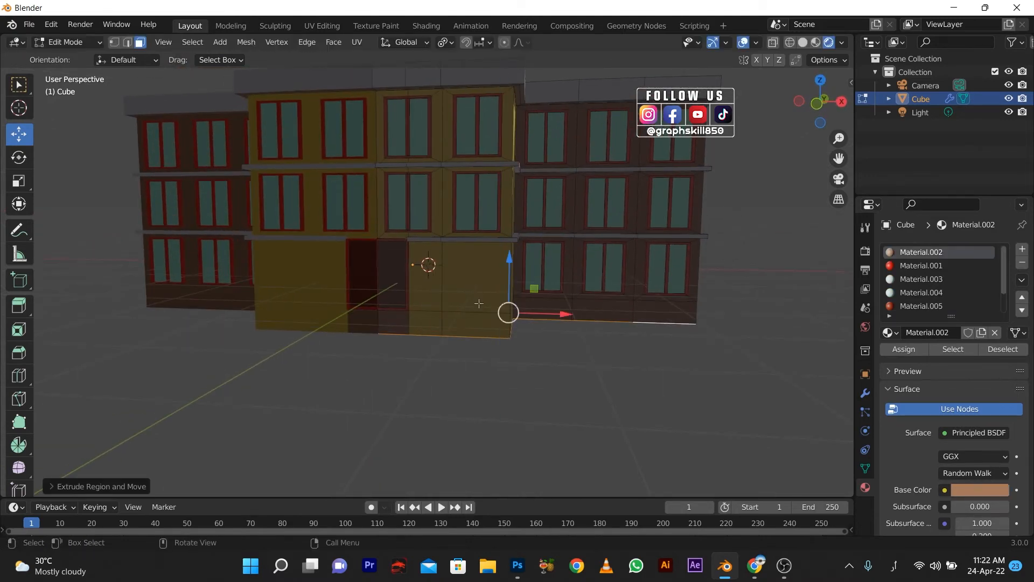
# Step: Select the plinth's side faces around the building and extrude them slightly outward along their normals
pyautogui.press('ctrl+KP_Add')
pyautogui.moveTo(445, 362); pyautogui.dragTo(439, 192, button='middle')
pyautogui.keyDown('shift'); pyautogui.click(599, 242); pyautogui.keyUp('shift')
pyautogui.keyDown('shift'); pyautogui.click(644, 242); pyautogui.keyUp('shift')
pyautogui.moveTo(619, 245); pyautogui.dragTo(539, 356, button='middle')
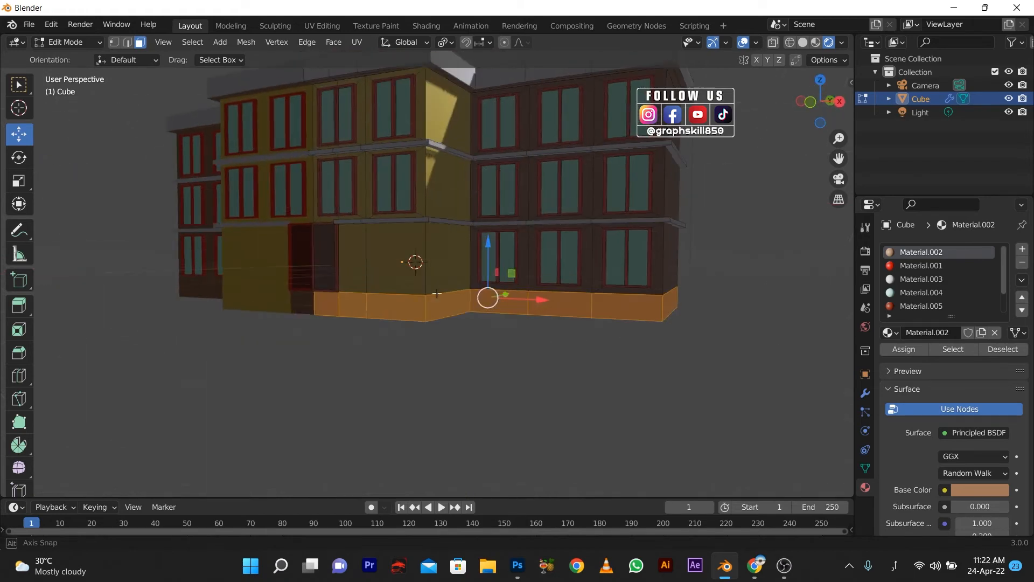
pyautogui.hotkey('alt', 'e')
pyautogui.click(431, 294)
pyautogui.click(434, 279)
# Step: Assign Material.007 to the plinth faces and return to Object Mode
pyautogui.moveTo(360, 315); pyautogui.dragTo(456, 308, button='middle')
pyautogui.click(909, 351)
pyautogui.click(418, 349)
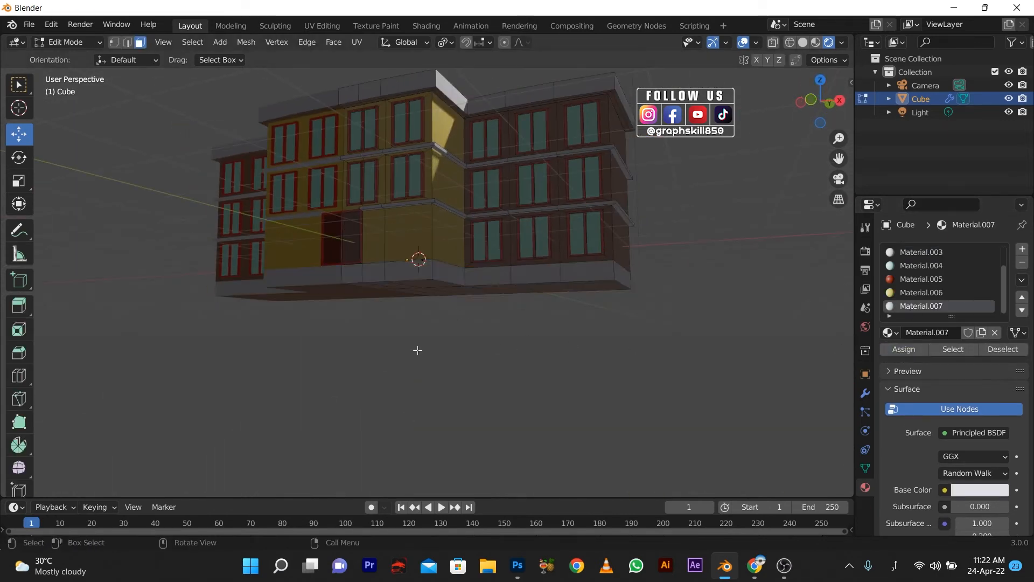
pyautogui.moveTo(418, 348); pyautogui.dragTo(413, 386, button='middle')
pyautogui.scroll(1, 414, 379)
pyautogui.press('Tab')
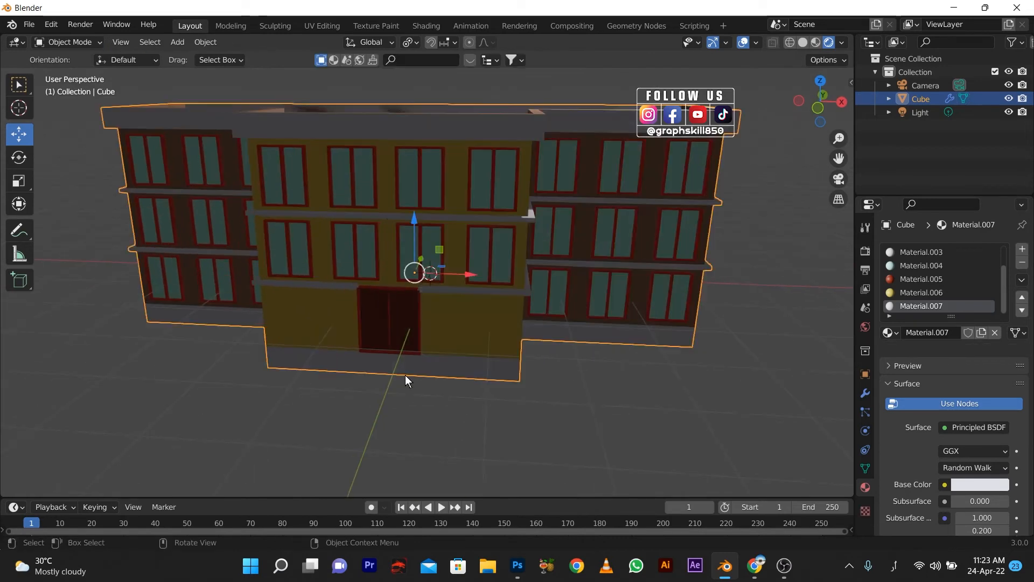
# Step: Select the plinth's front faces below the entrance and extrude them forward into a landing
pyautogui.press('Tab')
pyautogui.click(406, 366)
pyautogui.keyDown('ctrl'); pyautogui.click(485, 370); pyautogui.keyUp('ctrl')
pyautogui.moveTo(484, 369); pyautogui.dragTo(423, 374, button='middle')
pyautogui.moveTo(342, 337); pyautogui.dragTo(286, 359)
pyautogui.rightClick(286, 359)
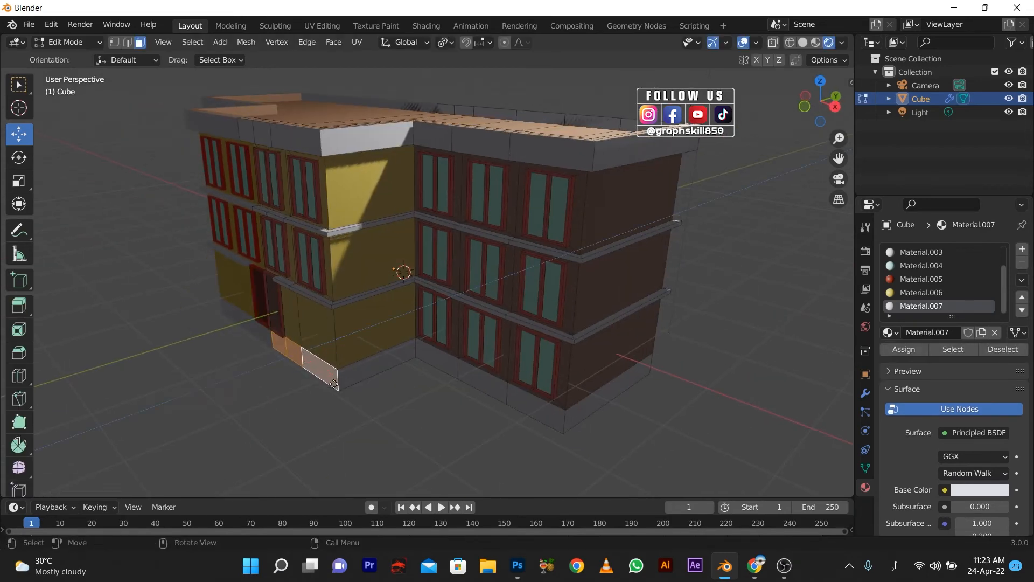
pyautogui.press('e')
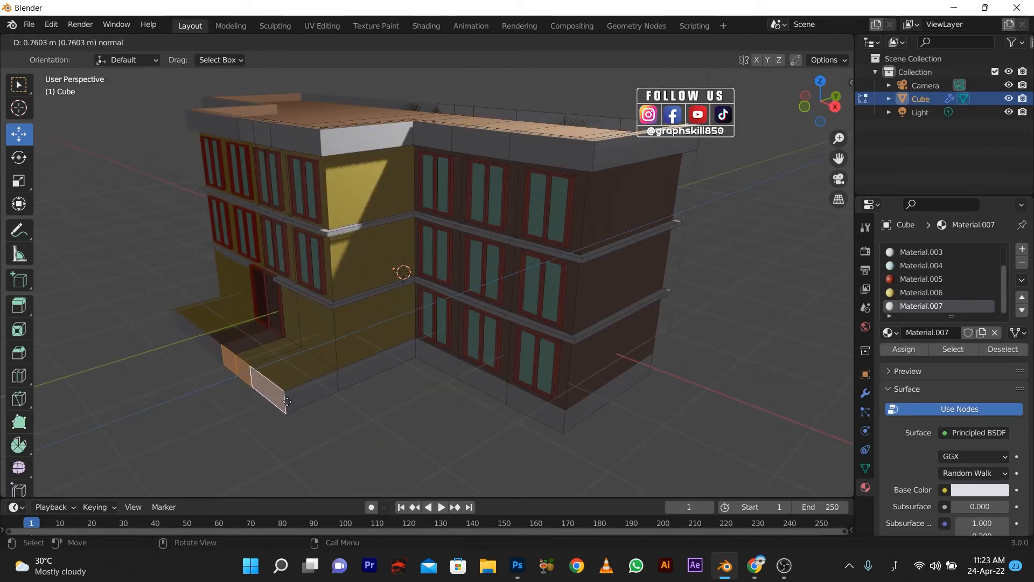
pyautogui.click(270, 396)
# Step: Extrude the landing's underside faces downward and adjust their height along Z
pyautogui.moveTo(269, 396); pyautogui.dragTo(448, 206, button='middle')
pyautogui.click(448, 206)
pyautogui.keyDown('ctrl'); pyautogui.click(526, 202); pyautogui.keyUp('ctrl')
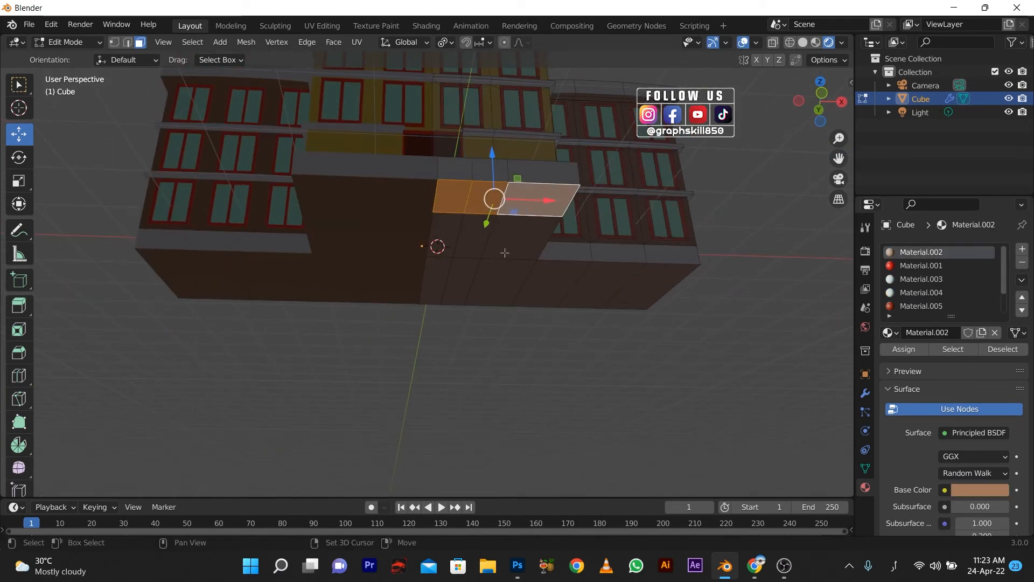
pyautogui.moveTo(504, 253); pyautogui.dragTo(420, 355, button='middle')
pyautogui.press('e')
pyautogui.click(493, 303)
pyautogui.click(285, 374)
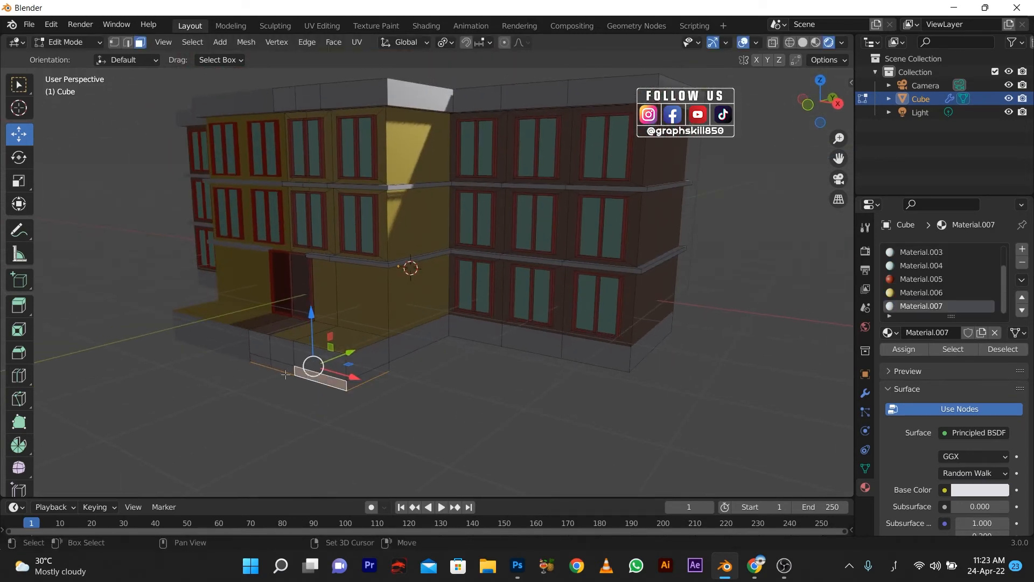
pyautogui.keyDown('ctrl'); pyautogui.click(322, 359); pyautogui.keyUp('ctrl')
pyautogui.press('g')
pyautogui.press('z')
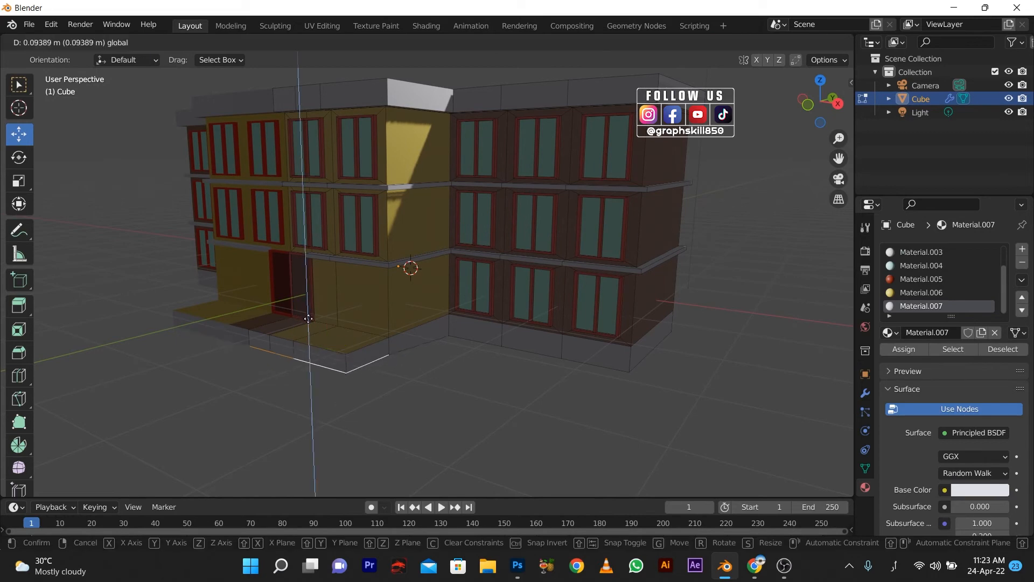
pyautogui.click(275, 341)
# Step: Extrude the landing's front edge faces forward into a narrow tread
pyautogui.scroll(3, 273, 341)
pyautogui.press('e')
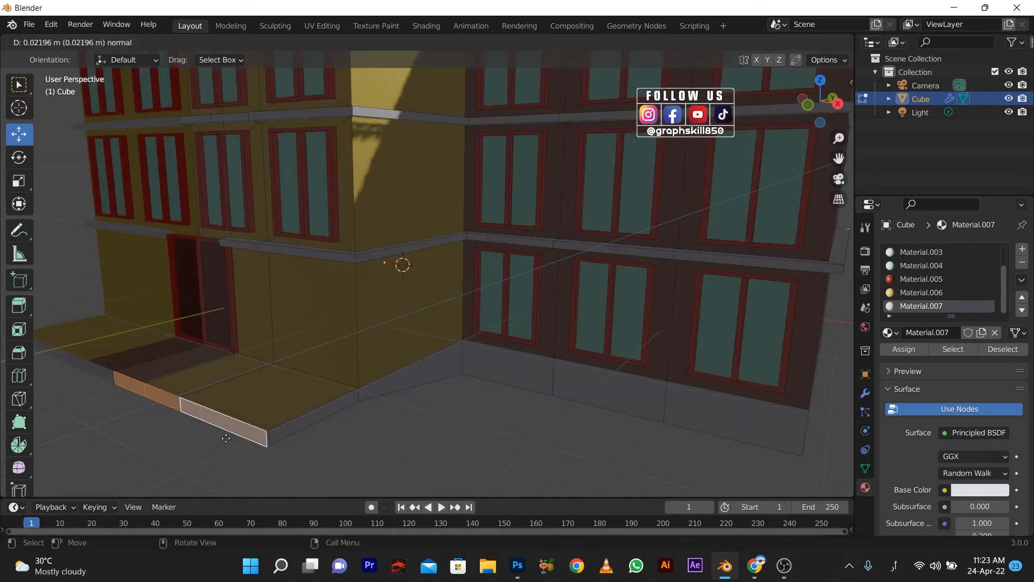
pyautogui.click(196, 431)
pyautogui.click(119, 379)
pyautogui.keyDown('shift'); pyautogui.click(158, 393); pyautogui.keyUp('shift')
pyautogui.press('e')
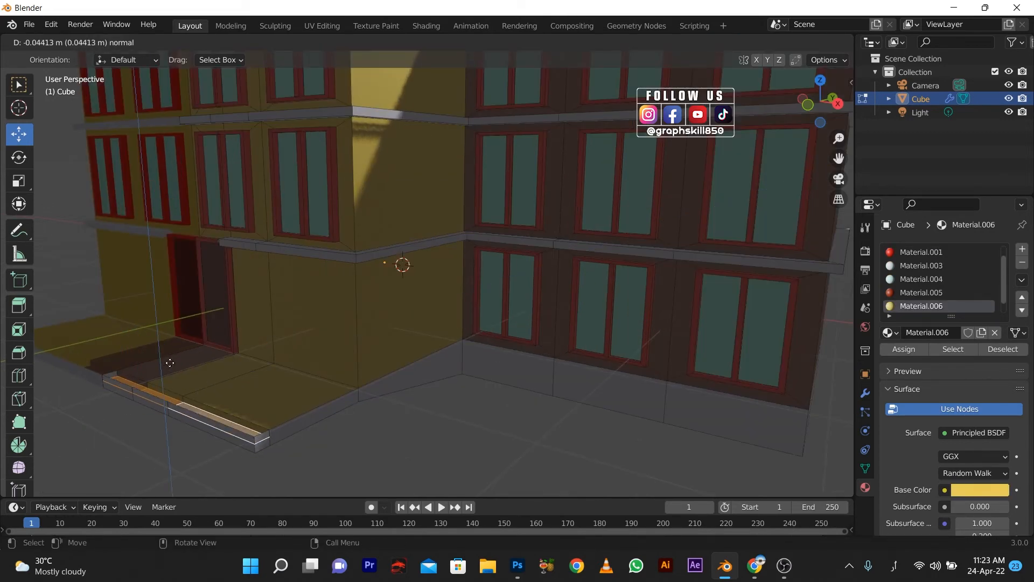
pyautogui.click(164, 359)
pyautogui.moveTo(164, 359); pyautogui.dragTo(361, 349, button='middle')
pyautogui.hotkey('ctrl', 'z')
pyautogui.hotkey('ctrl', 'z')
# Step: Select the underside faces of the narrow front tread and extrude them downward as a riser
pyautogui.click(236, 193)
pyautogui.keyDown('shift'); pyautogui.click(294, 185); pyautogui.keyUp('shift')
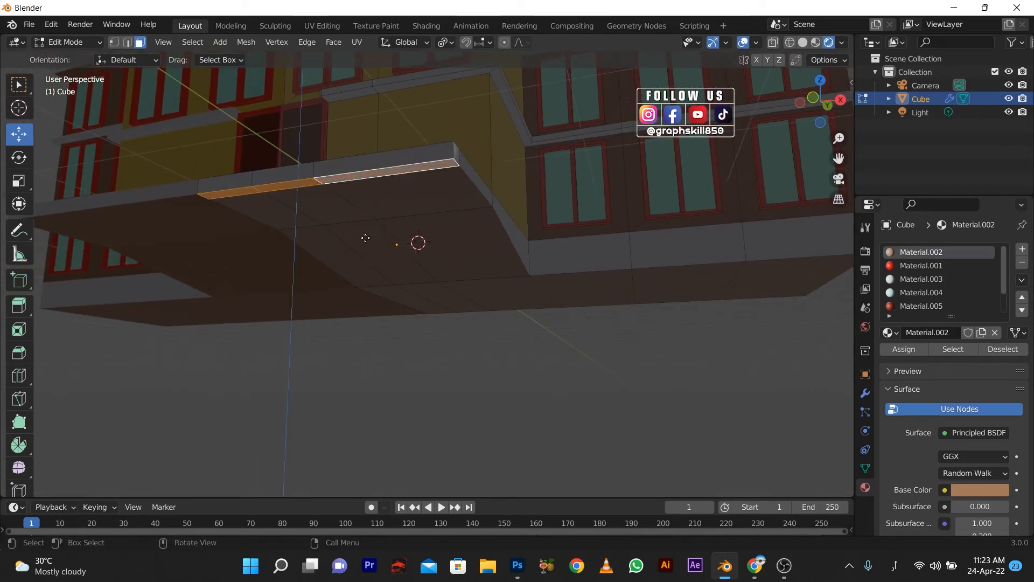
pyautogui.press('e')
pyautogui.click(354, 254)
pyautogui.moveTo(354, 254); pyautogui.dragTo(335, 312, button='middle')
pyautogui.scroll(-3, 334, 312)
# Step: Select the three front faces of the new riser and extrude them forward into another tread
pyautogui.click(390, 359)
pyautogui.keyDown('shift'); pyautogui.click(425, 361); pyautogui.keyUp('shift')
pyautogui.keyDown('shift'); pyautogui.click(472, 364); pyautogui.keyUp('shift')
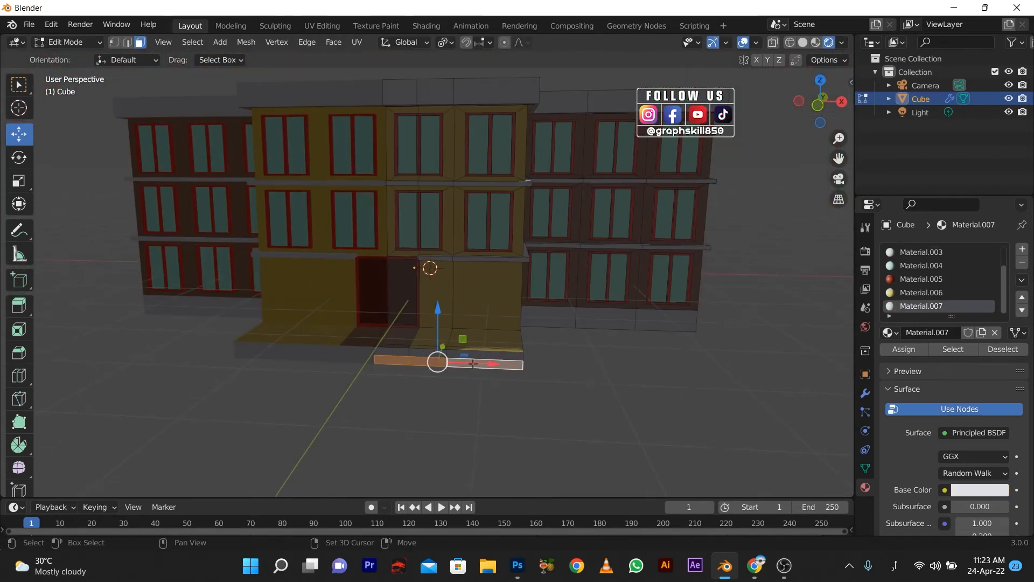
pyautogui.press('e')
pyautogui.click(434, 357)
# Step: Extrude the underside faces of the outermost tread downward for the next riser
pyautogui.moveTo(434, 357); pyautogui.dragTo(416, 307, button='middle')
pyautogui.click(342, 176)
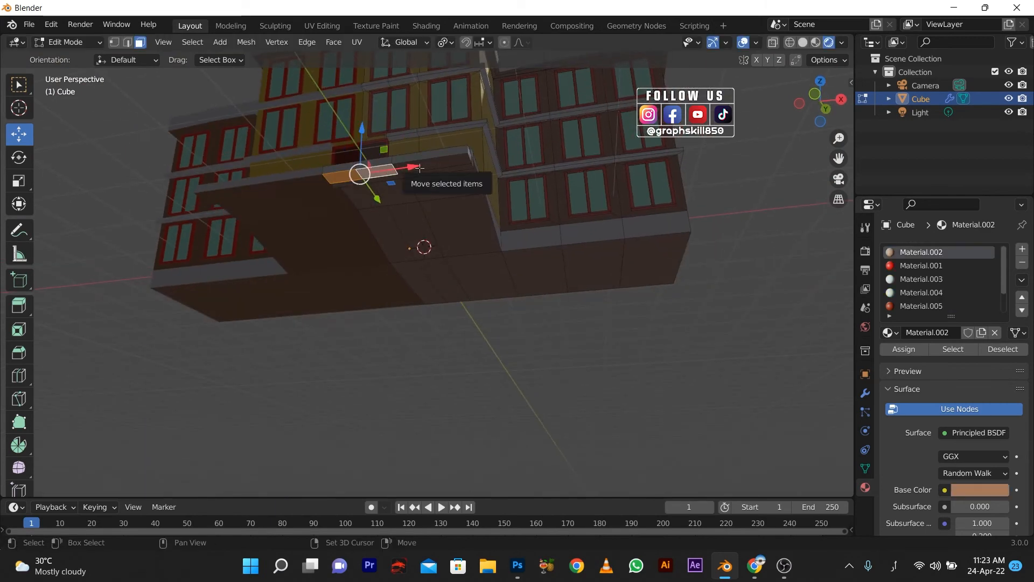
pyautogui.press('e')
pyautogui.click(338, 215)
# Step: Select the three front faces of the lowest riser and extrude them forward about 0.14 m
pyautogui.click(340, 175)
pyautogui.keyDown('shift'); pyautogui.click(374, 171); pyautogui.keyUp('shift')
pyautogui.keyDown('shift'); pyautogui.click(429, 167); pyautogui.keyUp('shift')
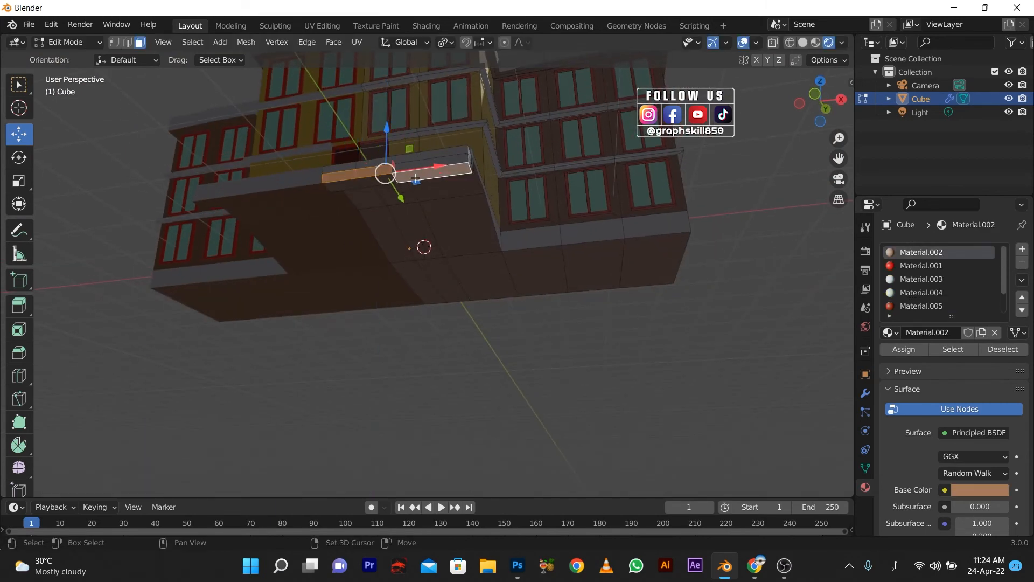
pyautogui.hotkey('ctrl', 'z')
pyautogui.keyDown('shift'); pyautogui.click(429, 162); pyautogui.keyUp('shift')
pyautogui.moveTo(350, 234); pyautogui.dragTo(336, 292, button='middle')
pyautogui.press('e')
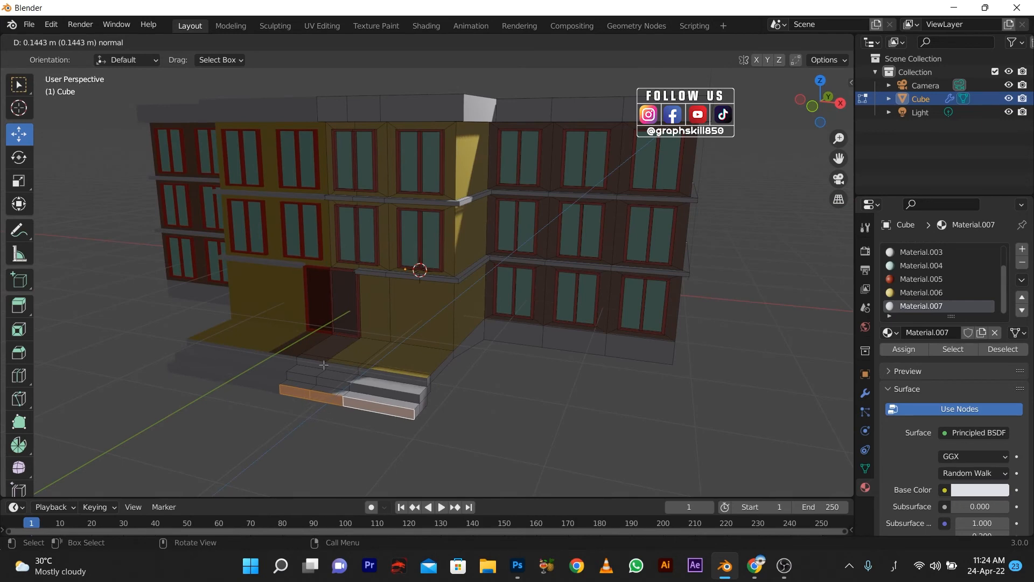
pyautogui.click(324, 371)
# Step: Extrude the outermost tread's underside faces downward and its front faces forward to form the bottom step
pyautogui.moveTo(325, 381); pyautogui.dragTo(342, 318, button='middle')
pyautogui.click(356, 163)
pyautogui.keyDown('shift'); pyautogui.click(394, 157); pyautogui.keyUp('shift')
pyautogui.keyDown('shift'); pyautogui.click(446, 152); pyautogui.keyUp('shift')
pyautogui.moveTo(375, 264); pyautogui.dragTo(363, 323, button='middle')
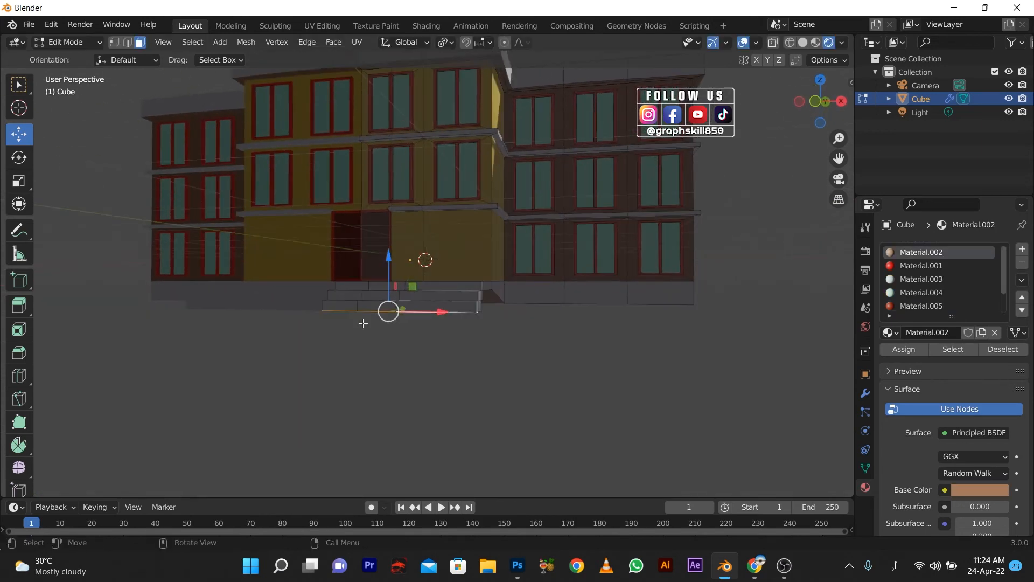
pyautogui.click(347, 318)
pyautogui.press('e')
pyautogui.click(354, 367)
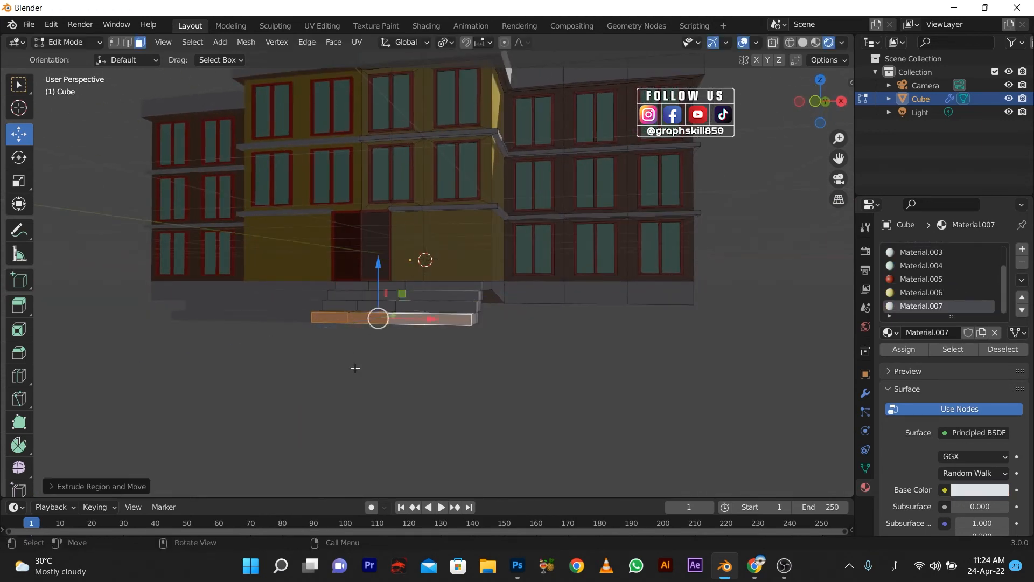
# Step: Expand the selection over the steps and entrance landing and assign Material.007 to it
pyautogui.moveTo(353, 367); pyautogui.dragTo(506, 344, button='middle')
pyautogui.moveTo(312, 408); pyautogui.dragTo(322, 401)
pyautogui.moveTo(473, 365); pyautogui.dragTo(476, 386, button='middle')
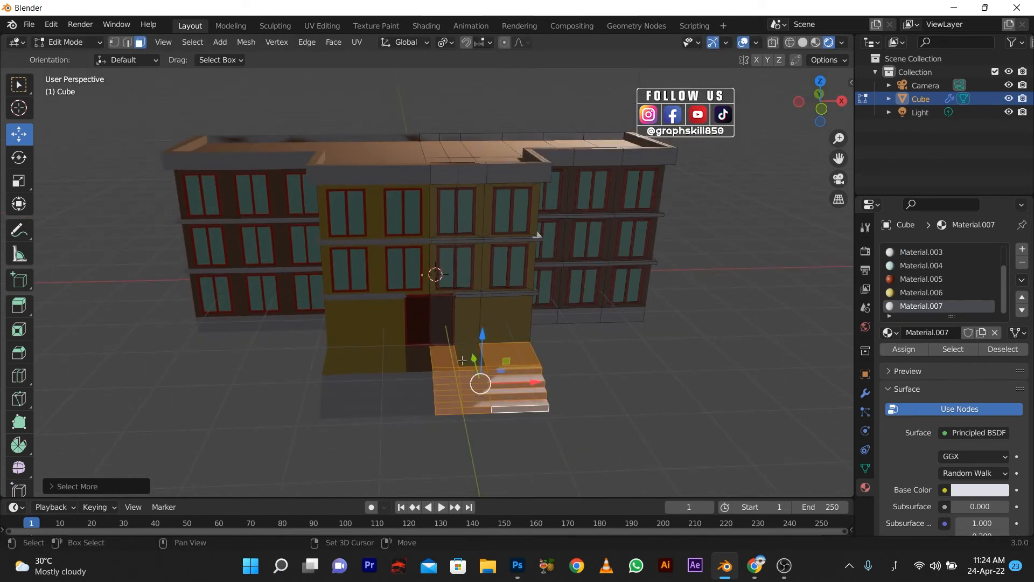
pyautogui.click(462, 360)
pyautogui.click(614, 444)
# Step: Examine the door frame and the ends of the floor-line band above the entrance door
pyautogui.moveTo(620, 443); pyautogui.dragTo(677, 423, button='middle')
pyautogui.scroll(3, 490, 334)
pyautogui.moveTo(490, 334); pyautogui.dragTo(462, 295, button='middle')
pyautogui.scroll(2, 462, 295)
pyautogui.click(488, 225)
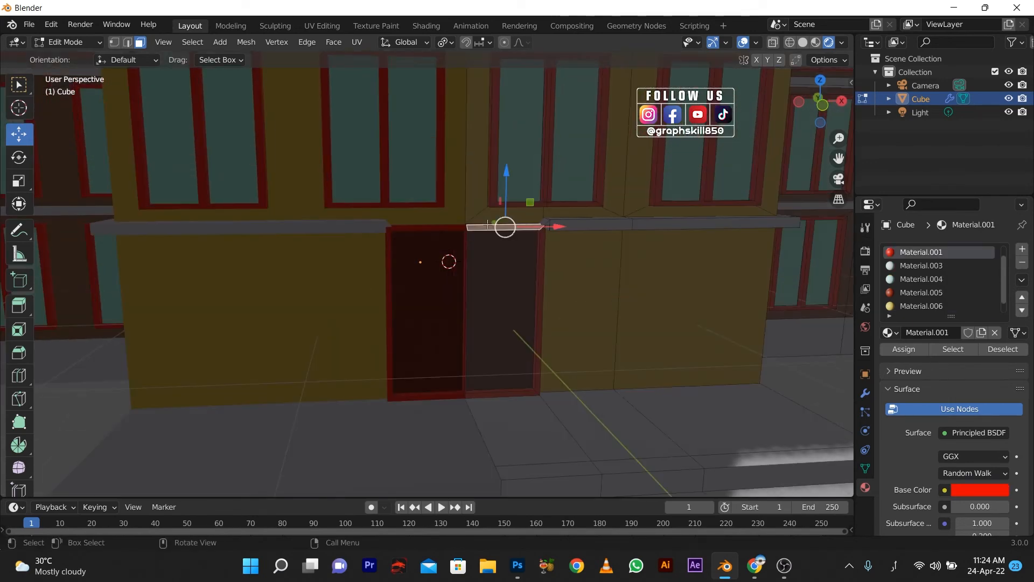
pyautogui.scroll(1, 508, 219)
pyautogui.scroll(-2, 508, 219)
pyautogui.click(542, 241)
pyautogui.scroll(2, 543, 241)
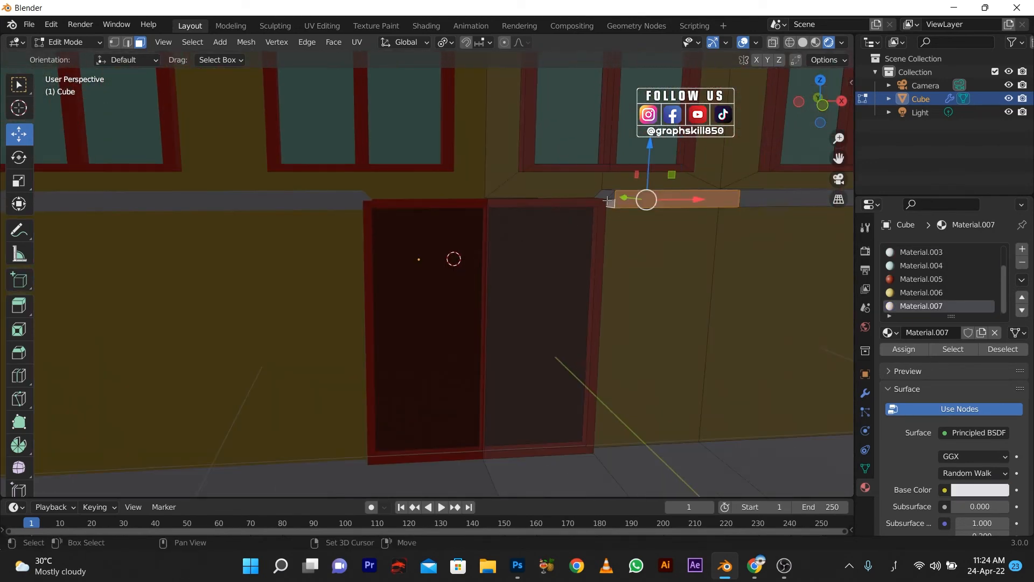
pyautogui.keyDown('shift'); pyautogui.click(527, 196); pyautogui.keyUp('shift')
pyautogui.click(580, 220)
pyautogui.scroll(-2, 464, 243)
pyautogui.scroll(-5, 405, 262)
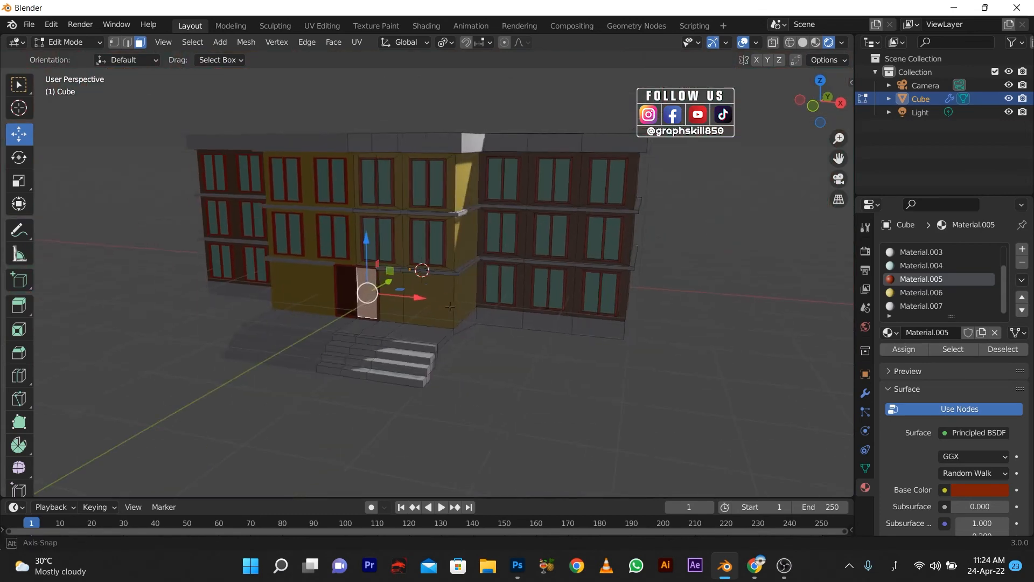
# Step: Inspect the whole building in Material Preview shading from Object Mode and switch back to Rendered shading
pyautogui.press('Tab')
pyautogui.moveTo(447, 306); pyautogui.dragTo(518, 357, button='middle')
pyautogui.click(816, 43)
pyautogui.click(841, 44)
pyautogui.click(755, 123)
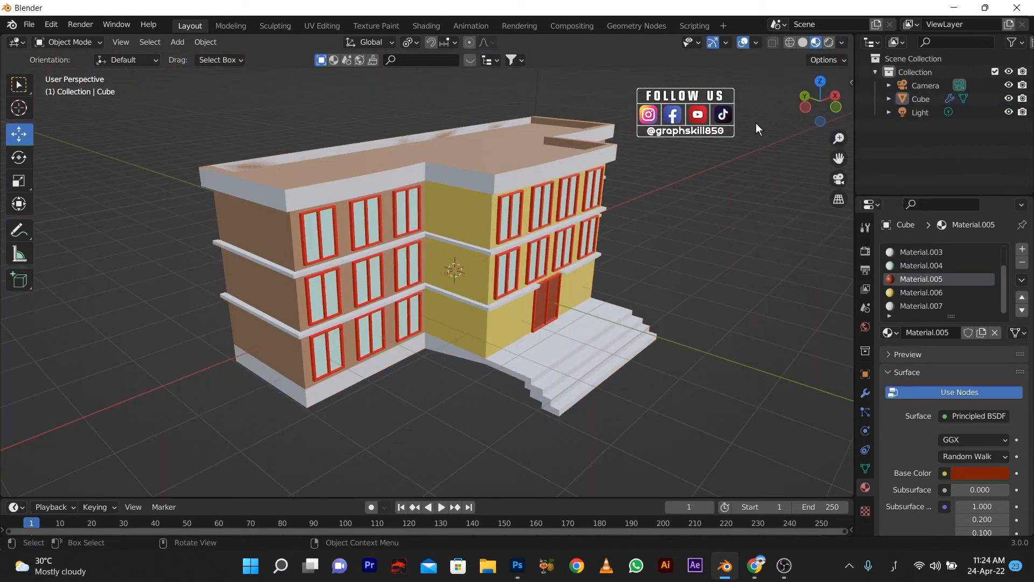
pyautogui.click(829, 43)
# Step: Select the underside faces of the entrance wing and landing and extrude them about 0.6 m downward
pyautogui.moveTo(616, 337); pyautogui.dragTo(609, 211, button='middle')
pyautogui.click(487, 201)
pyautogui.press('Tab')
pyautogui.click(541, 232)
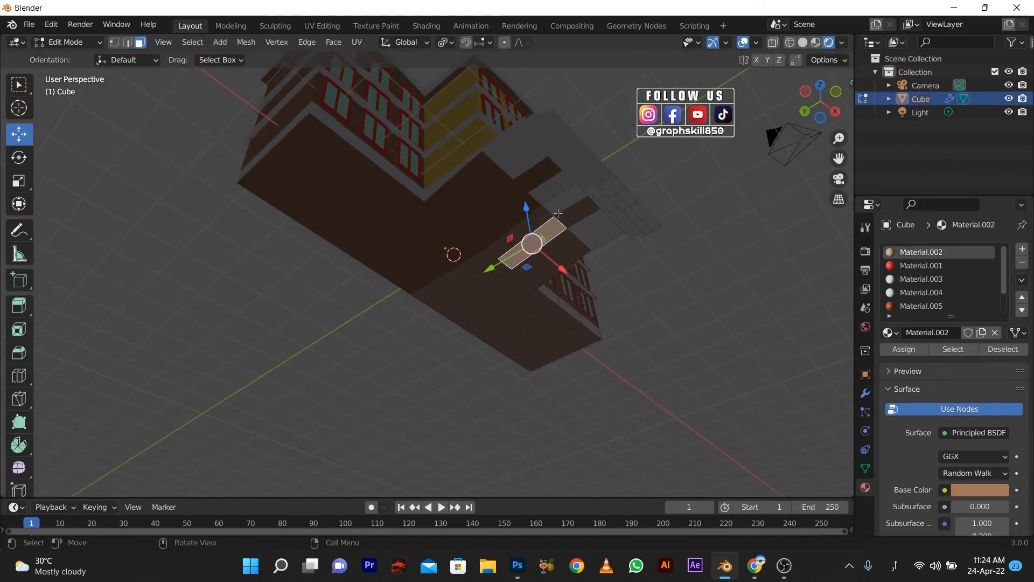
pyautogui.click(584, 208)
pyautogui.keyDown('shift'); pyautogui.click(564, 205); pyautogui.keyUp('shift')
pyautogui.keyDown('shift'); pyautogui.click(594, 229); pyautogui.keyUp('shift')
pyautogui.click(524, 236)
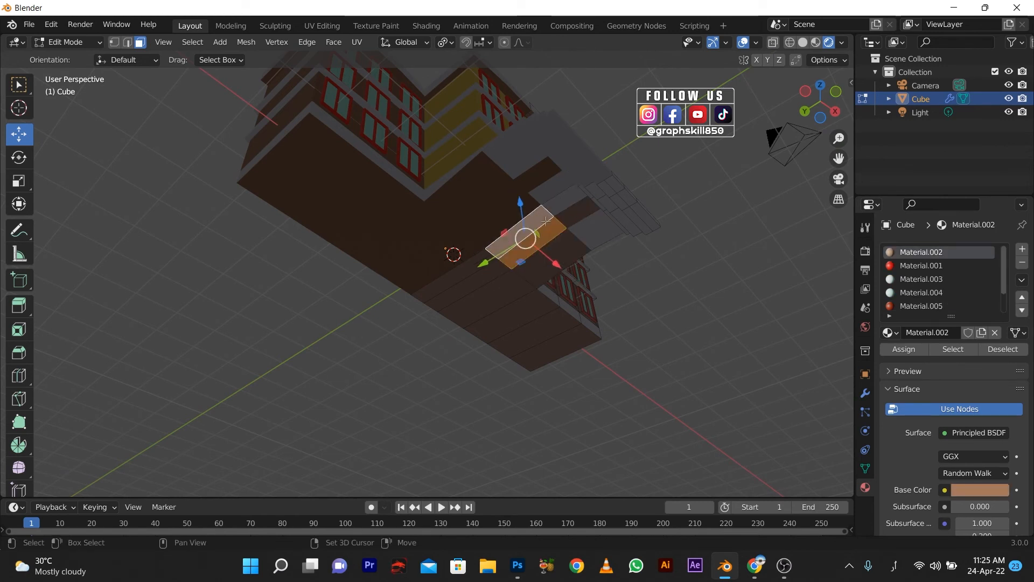
pyautogui.keyDown('shift'); pyautogui.click(566, 246); pyautogui.keyUp('shift')
pyautogui.keyDown('shift'); pyautogui.click(591, 228); pyautogui.keyUp('shift')
pyautogui.moveTo(590, 199); pyautogui.dragTo(500, 371, button='middle')
pyautogui.press('e')
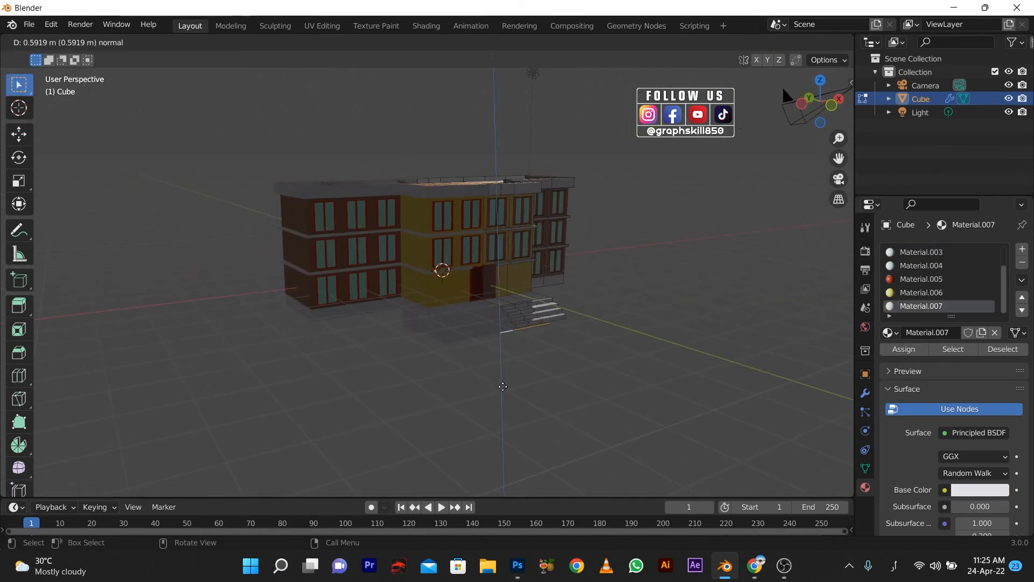
pyautogui.click(501, 381)
# Step: Select the faces under the lowest entrance step and examine the underside of the landing and entrance wing
pyautogui.moveTo(501, 381); pyautogui.dragTo(317, 259, button='middle')
pyautogui.scroll(3, 319, 257)
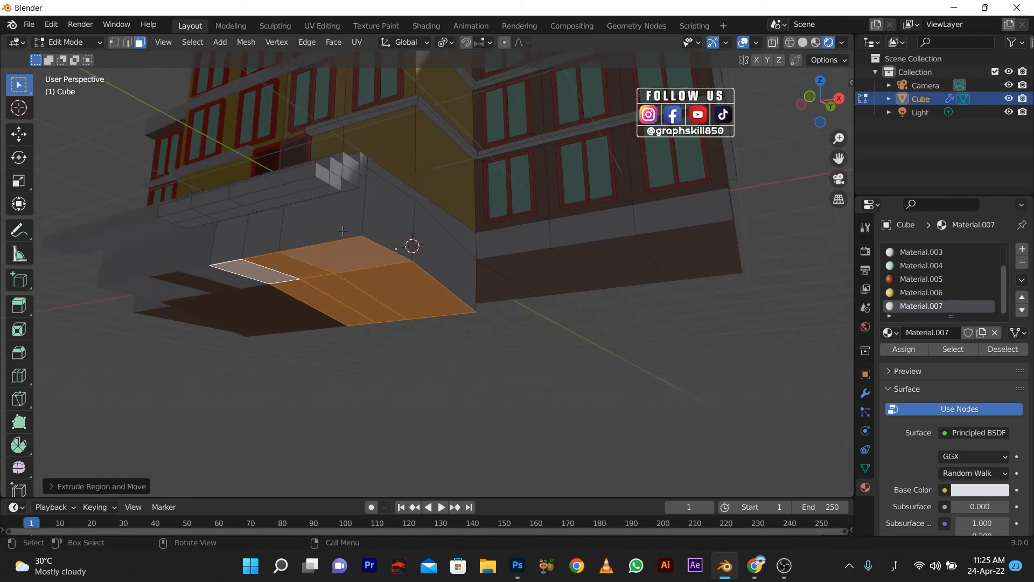
pyautogui.click(342, 212)
pyautogui.keyDown('shift'); pyautogui.click(302, 224); pyautogui.keyUp('shift')
pyautogui.keyDown('shift'); pyautogui.click(265, 235); pyautogui.keyUp('shift')
pyautogui.moveTo(230, 237); pyautogui.dragTo(256, 323, button='middle')
pyautogui.press('KP_1')
pyautogui.press('KP_3')
pyautogui.click(176, 134)
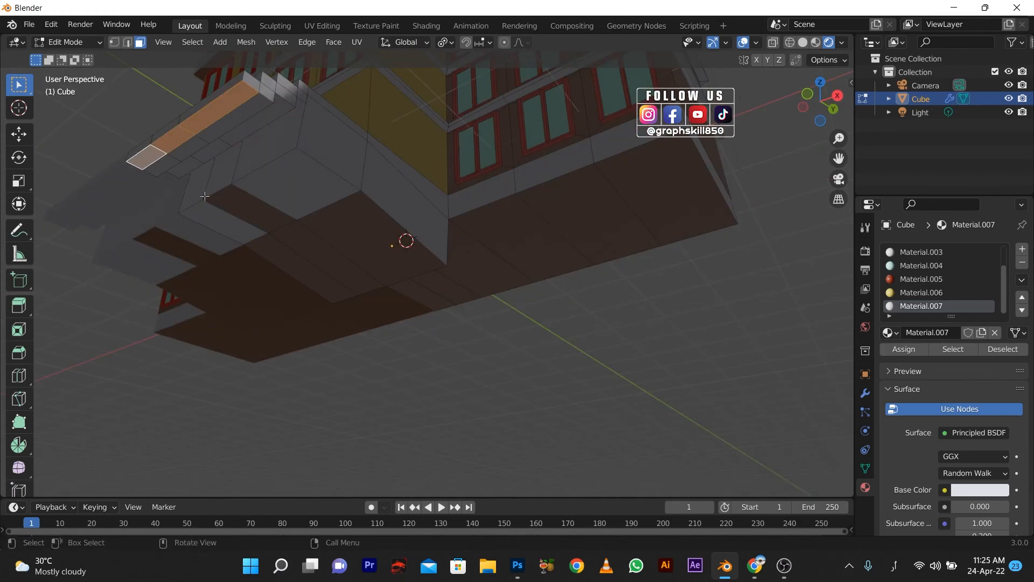
pyautogui.moveTo(205, 196); pyautogui.dragTo(123, 216, button='middle')
pyautogui.moveTo(87, 261); pyautogui.dragTo(106, 236, button='middle')
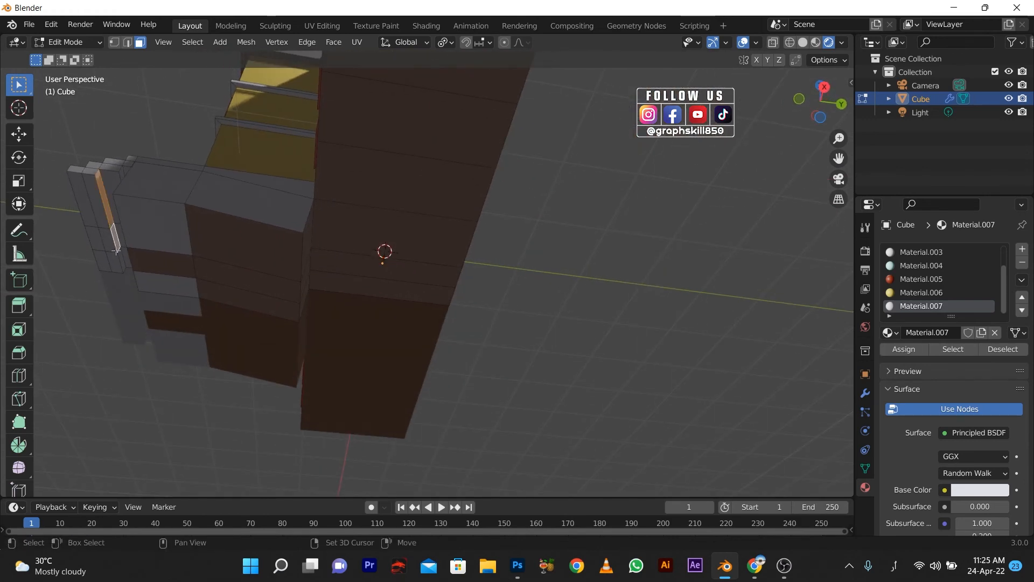
pyautogui.click(290, 315)
pyautogui.moveTo(290, 315); pyautogui.dragTo(290, 330, button='middle')
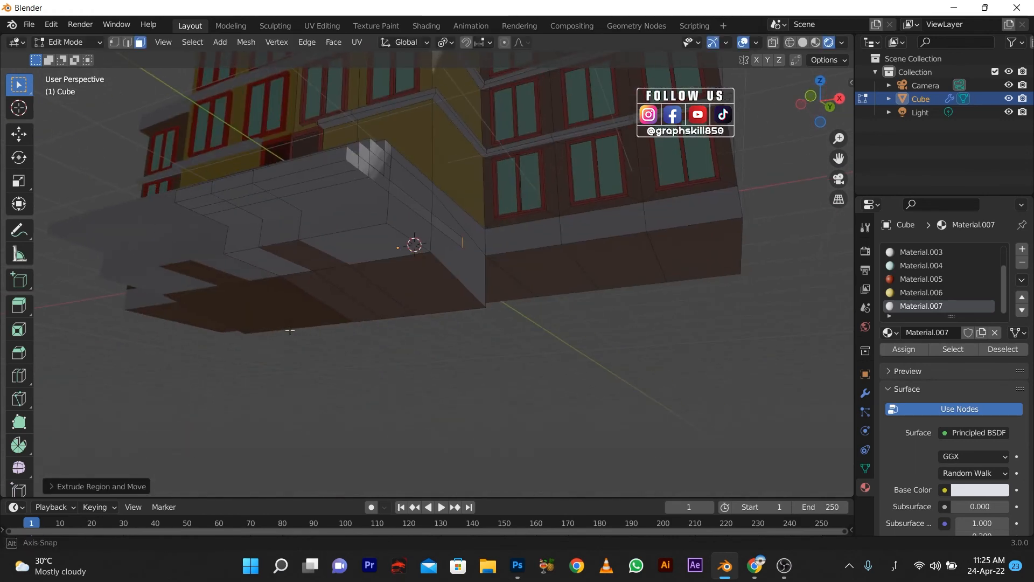
# Step: Select the bottom and adjoining front faces beneath the entrance landing and extrude them
pyautogui.click(353, 252)
pyautogui.keyDown('shift'); pyautogui.click(306, 256); pyautogui.keyUp('shift')
pyautogui.keyDown('shift'); pyautogui.click(269, 261); pyautogui.keyUp('shift')
pyautogui.keyDown('shift'); pyautogui.click(246, 238); pyautogui.keyUp('shift')
pyautogui.keyDown('shift'); pyautogui.click(281, 231); pyautogui.keyUp('shift')
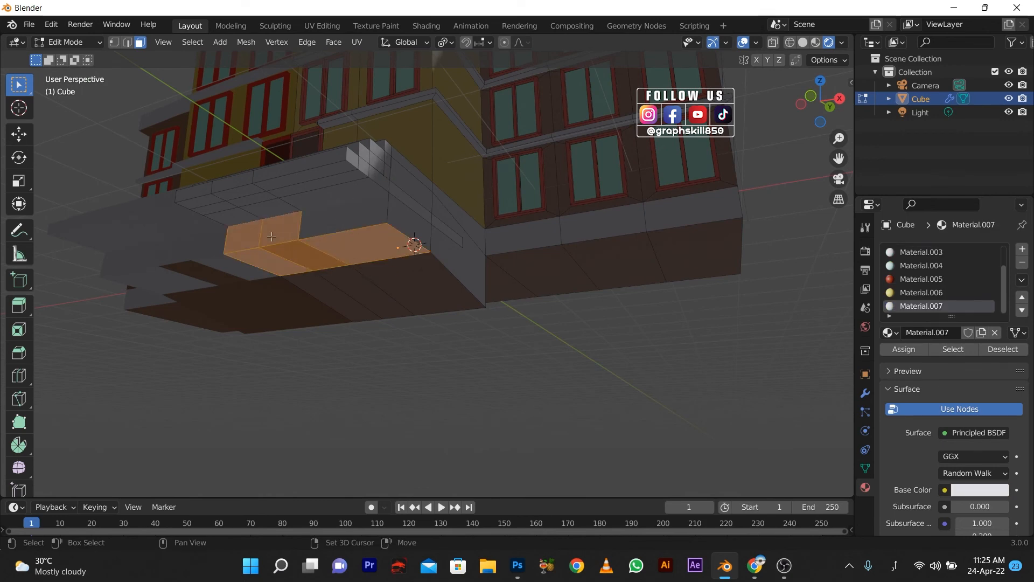
pyautogui.press('e')
pyautogui.click(322, 273)
pyautogui.click(337, 309)
pyautogui.moveTo(337, 309); pyautogui.dragTo(530, 372, button='middle')
pyautogui.scroll(-4, 425, 322)
pyautogui.hotkey('shift', 'a')
pyautogui.click(428, 242)
pyautogui.press('s')
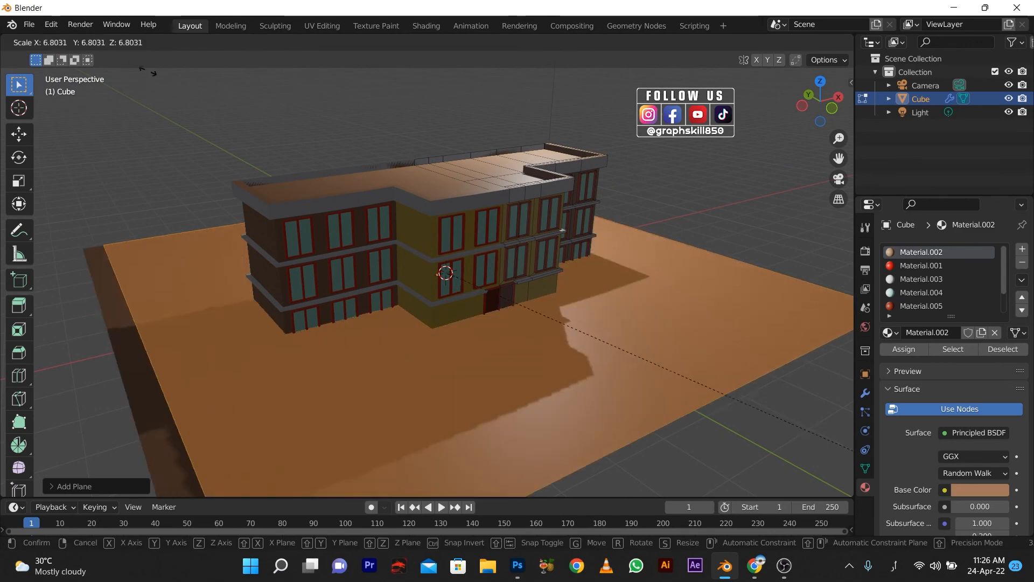
pyautogui.click(151, 70)
pyautogui.hotkey('ctrl', 'z')
pyautogui.hotkey('ctrl', 'z')
# Step: Add a separate plane in Object Mode, scale it up well beyond the building, and lower it along Z as ground
pyautogui.press('Tab')
pyautogui.hotkey('shift', 'a')
pyautogui.moveTo(215, 184)
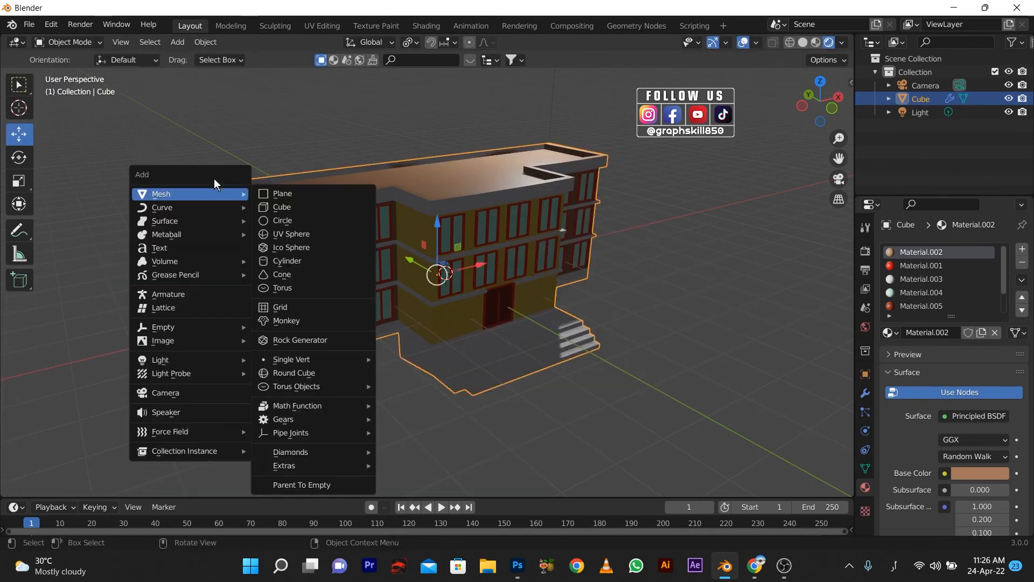
pyautogui.click(286, 194)
pyautogui.press('s')
pyautogui.click(668, 288)
pyautogui.press('g')
pyautogui.press('z')
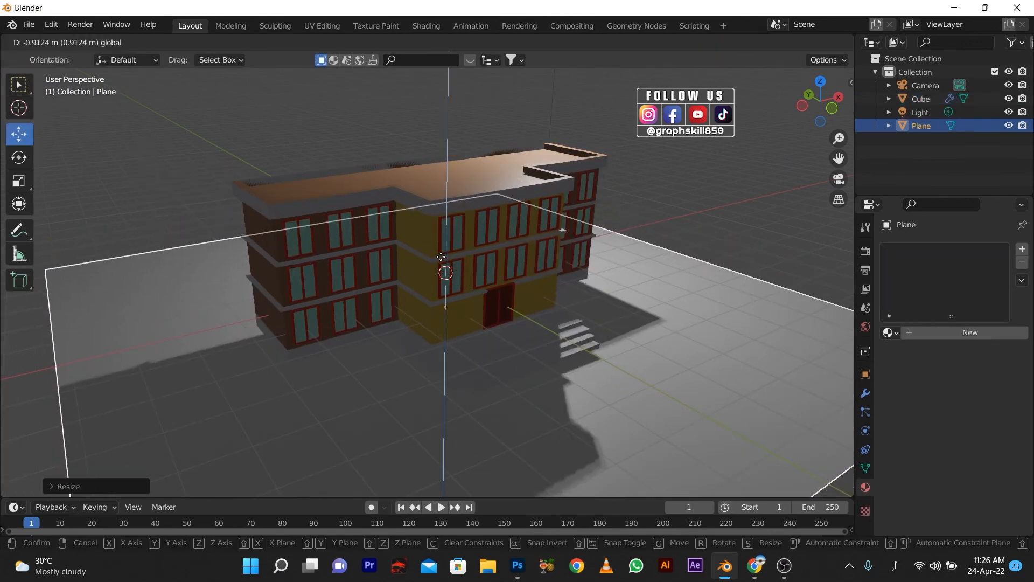
pyautogui.click(665, 315)
# Step: Switch to Solid shading and fine-tune the ground plane's height along Z beneath the building
pyautogui.moveTo(608, 285); pyautogui.dragTo(489, 280, button='middle')
pyautogui.click(816, 43)
pyautogui.keyDown('shift'); pyautogui.moveTo(370, 311); pyautogui.dragTo(433, 253, button='middle'); pyautogui.keyUp('shift')
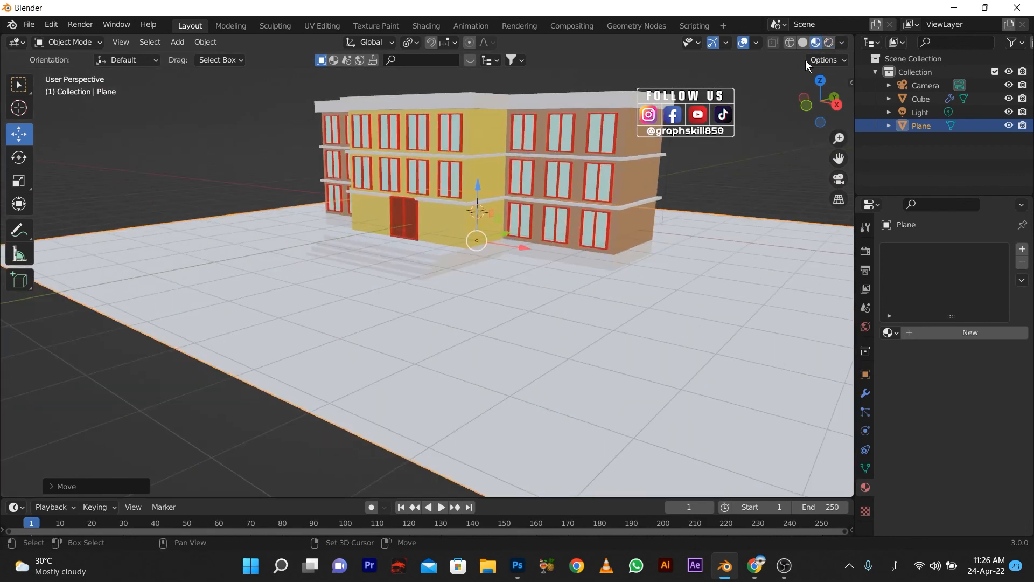
pyautogui.click(803, 43)
pyautogui.scroll(2, 453, 241)
pyautogui.moveTo(502, 173); pyautogui.dragTo(498, 178)
pyautogui.moveTo(464, 220)
pyautogui.mouseDown(button='middle')
pyautogui.moveTo(528, 261)
pyautogui.moveTo(545, 294)
pyautogui.moveTo(491, 328)
pyautogui.moveTo(452, 325)
pyautogui.moveTo(380, 263)
pyautogui.moveTo(506, 279)
pyautogui.mouseUp(button='middle')
pyautogui.scroll(-2, 530, 261)
# Step: Return to Rendered shading and scale the ground plane up further around the building
pyautogui.click(829, 42)
pyautogui.scroll(-3, 558, 250)
pyautogui.press('s')
pyautogui.click(548, 339)
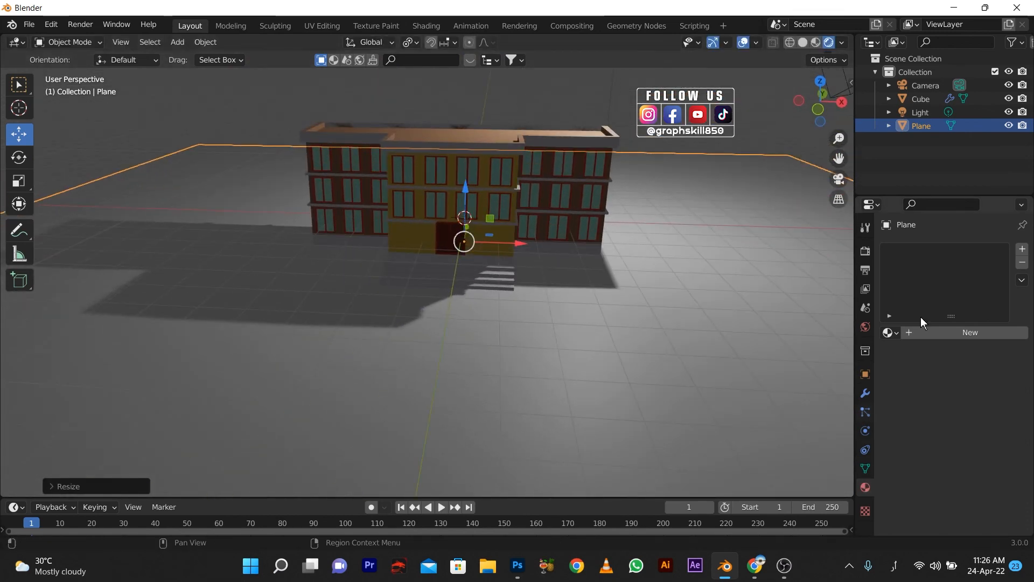
# Step: Change the scene light to the Sun type and reposition it relative to the building
pyautogui.click(920, 112)
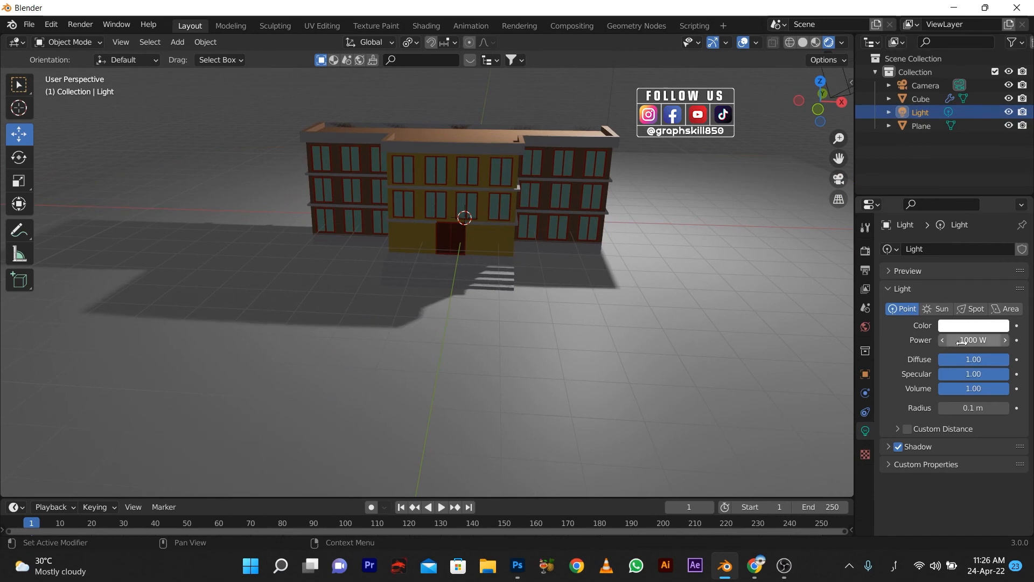
pyautogui.click(939, 309)
pyautogui.scroll(-6, 560, 377)
pyautogui.moveTo(447, 302); pyautogui.dragTo(519, 316, button='middle')
pyautogui.moveTo(397, 184); pyautogui.dragTo(629, 108)
pyautogui.moveTo(619, 151); pyautogui.dragTo(611, 254)
pyautogui.moveTo(449, 336); pyautogui.dragTo(353, 305, button='middle')
pyautogui.scroll(6, 398, 269)
pyautogui.moveTo(412, 256); pyautogui.dragTo(442, 293, button='middle')
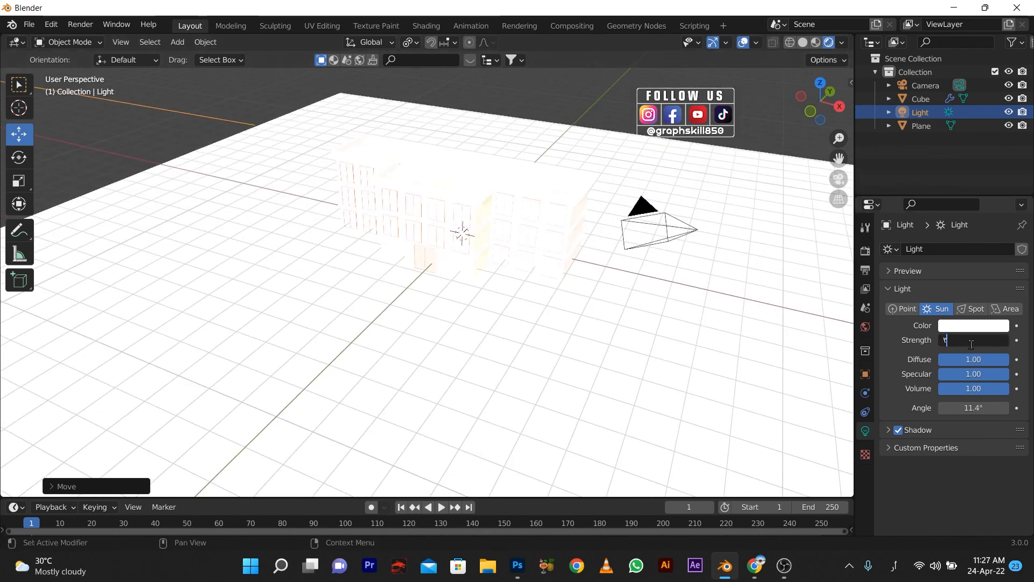
# Step: Set the sun light's strength to 3 and check the lighting on the building
pyautogui.press('Return')
pyautogui.press('super+space')
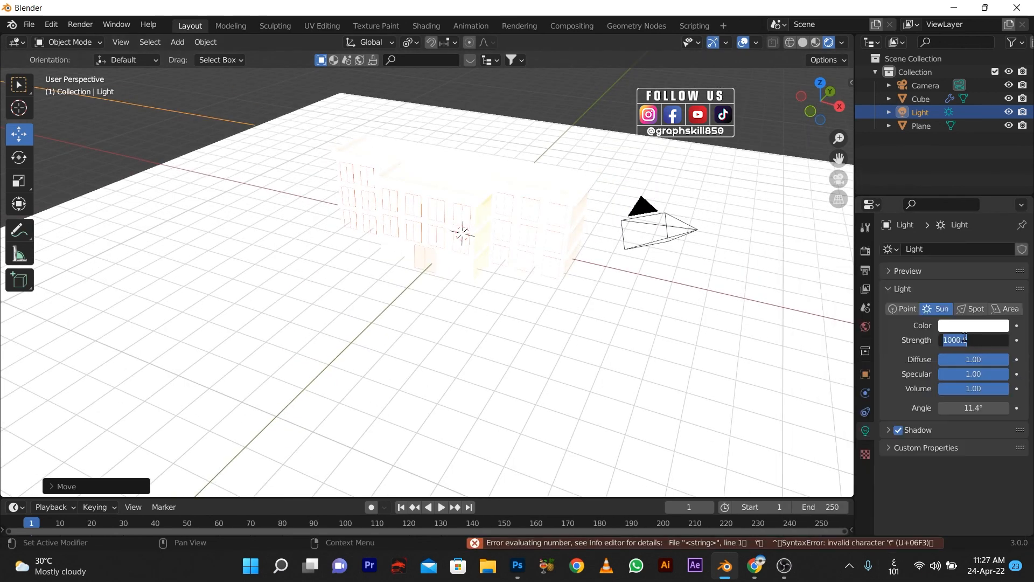
pyautogui.press('Return')
pyautogui.moveTo(512, 259)
pyautogui.mouseDown(button='middle')
pyautogui.moveTo(448, 266)
pyautogui.moveTo(416, 219)
pyautogui.moveTo(558, 253)
pyautogui.moveTo(496, 254)
pyautogui.mouseUp(button='middle')
pyautogui.scroll(4, 415, 219)
pyautogui.scroll(-4, 528, 309)
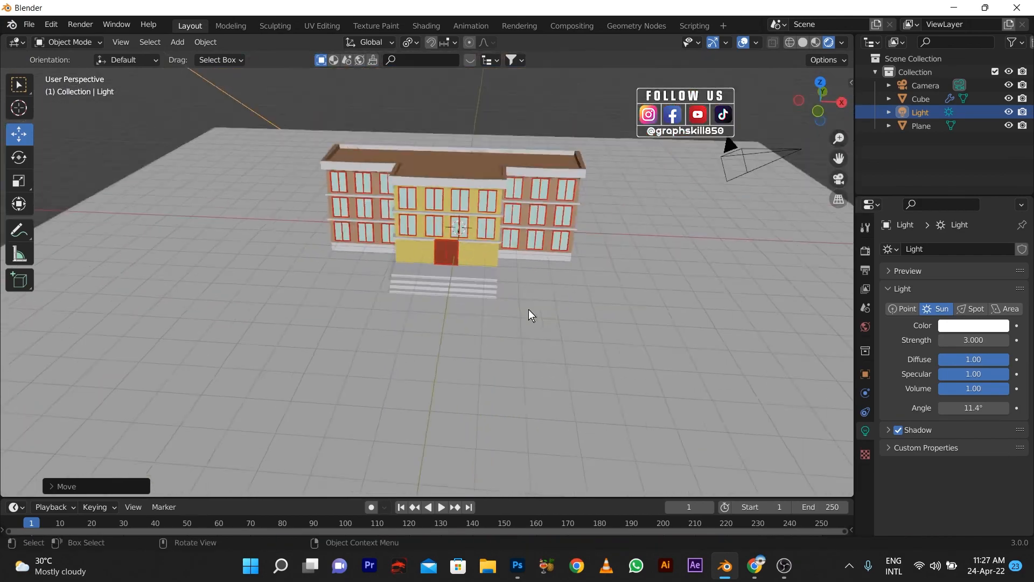